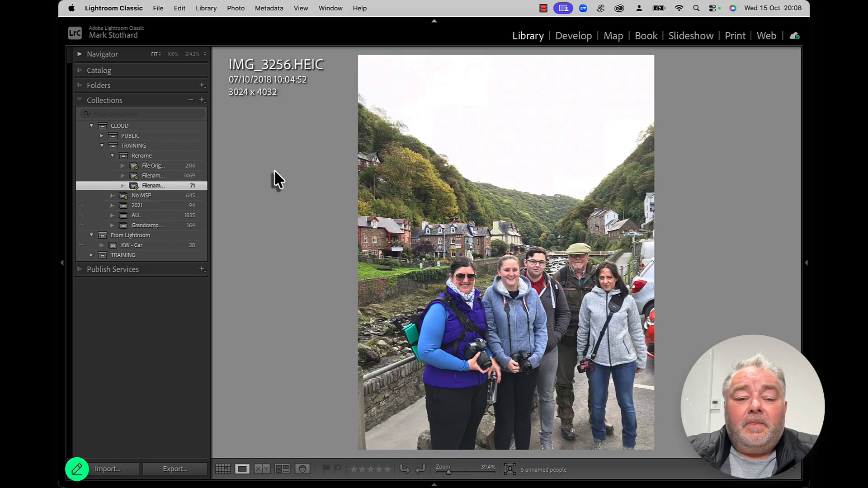
Show the collection as a thumbnail grid and look through the file names of its photos
key(g)
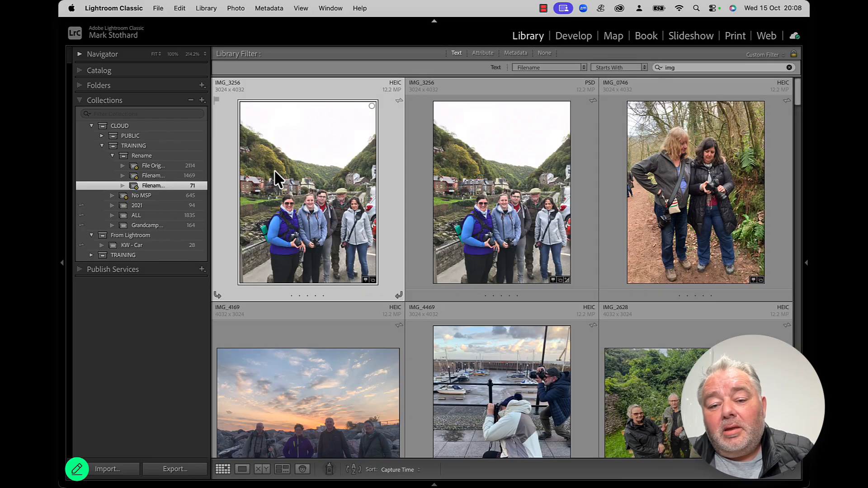
scroll(636, 233, down, 5)
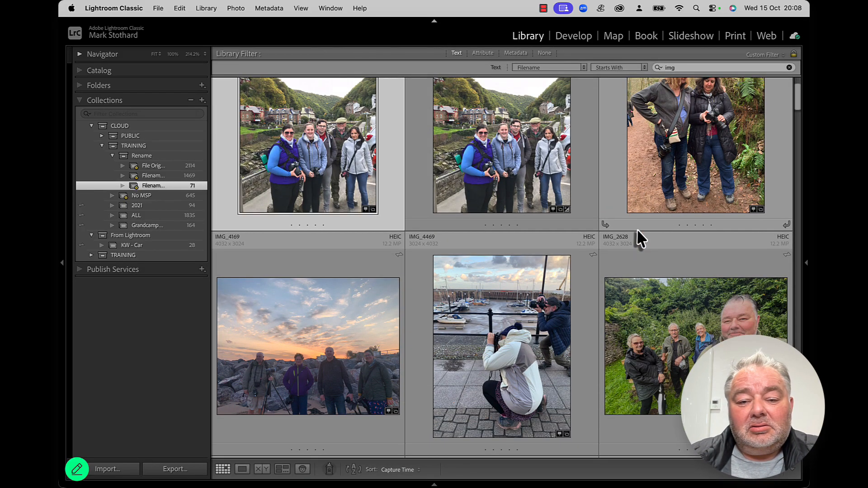
scroll(638, 231, down, 7)
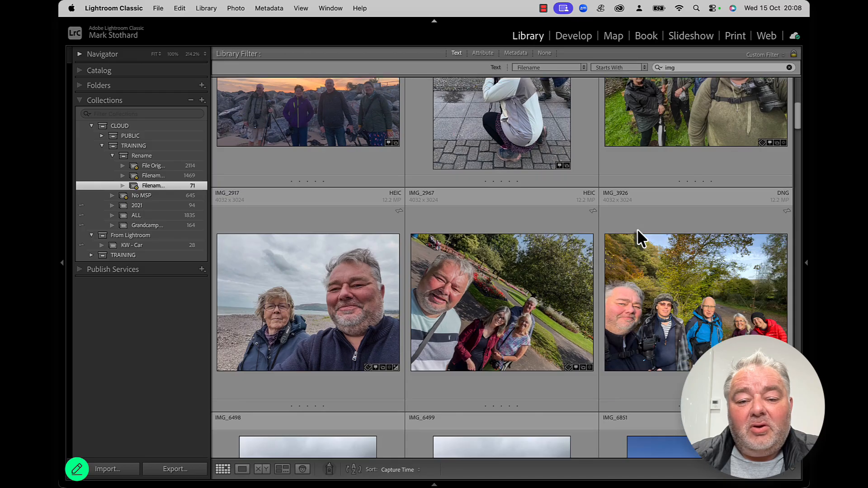
scroll(638, 231, down, 5)
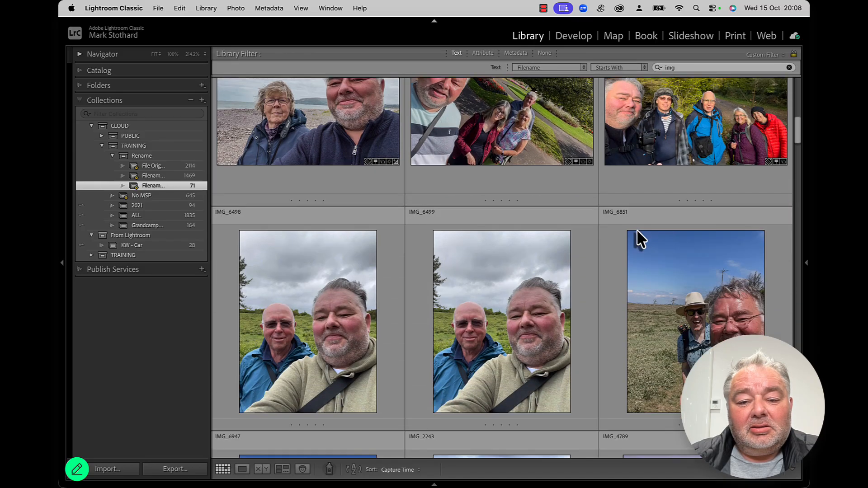
scroll(637, 232, down, 4)
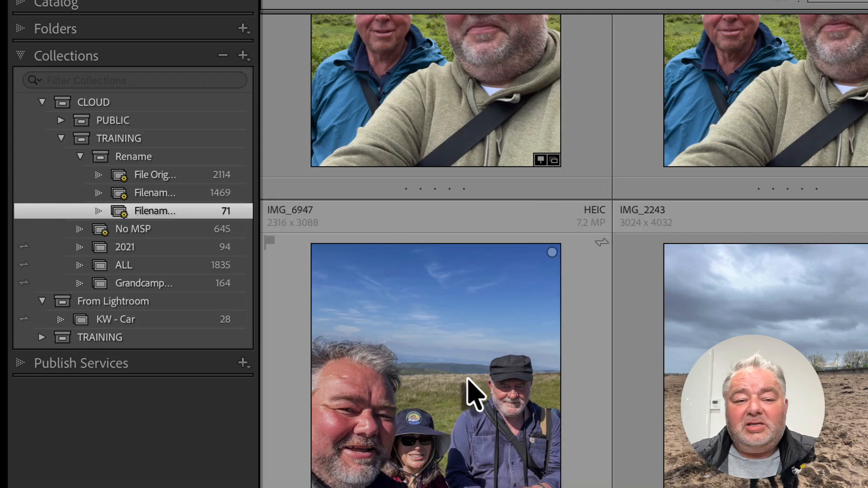
Check which label options the grid thumbnails offer in place of the file base name
click(287, 211)
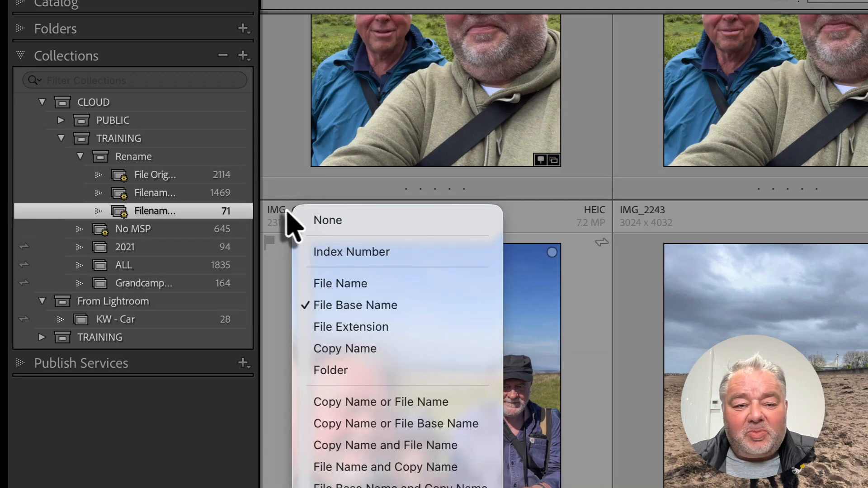
click(282, 226)
click(291, 226)
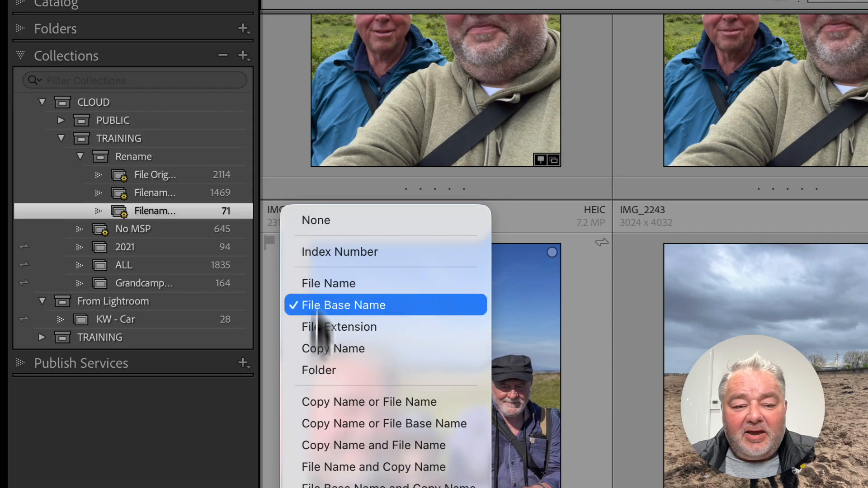
click(267, 215)
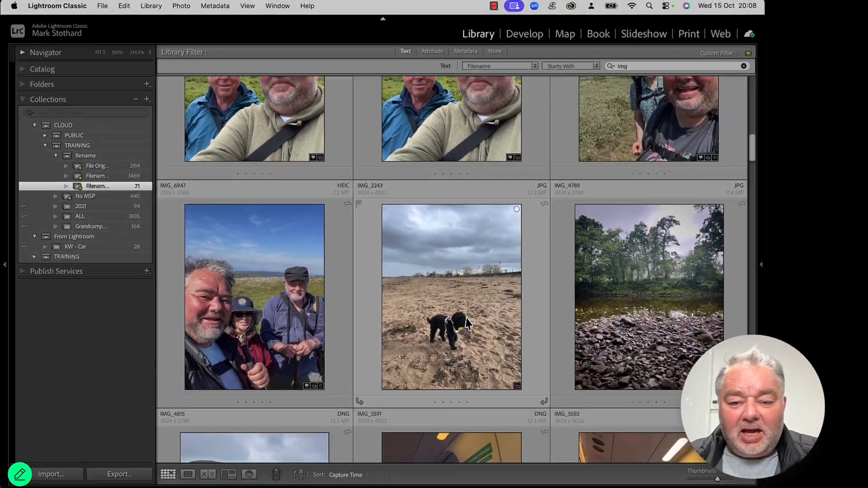
Select the beach photo of the black dog, IMG_2243.JPG, view it enlarged and return to the grid
double_click(797, 456)
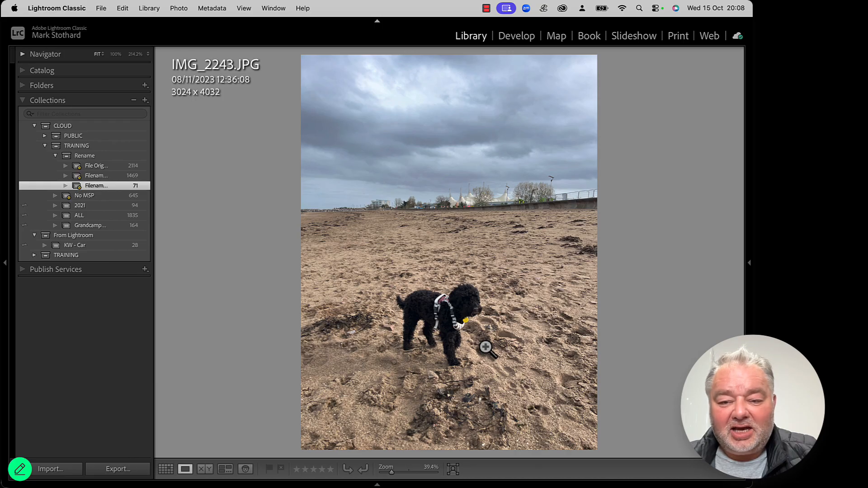
key(g)
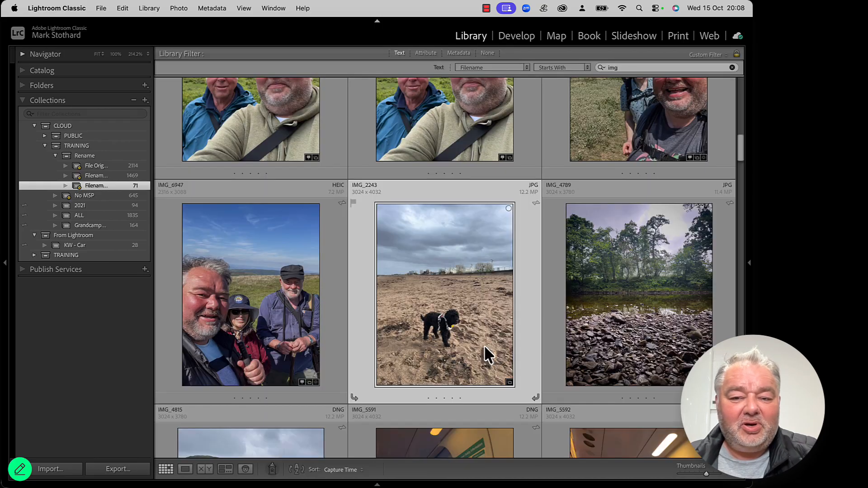
scroll(490, 288, down, 3)
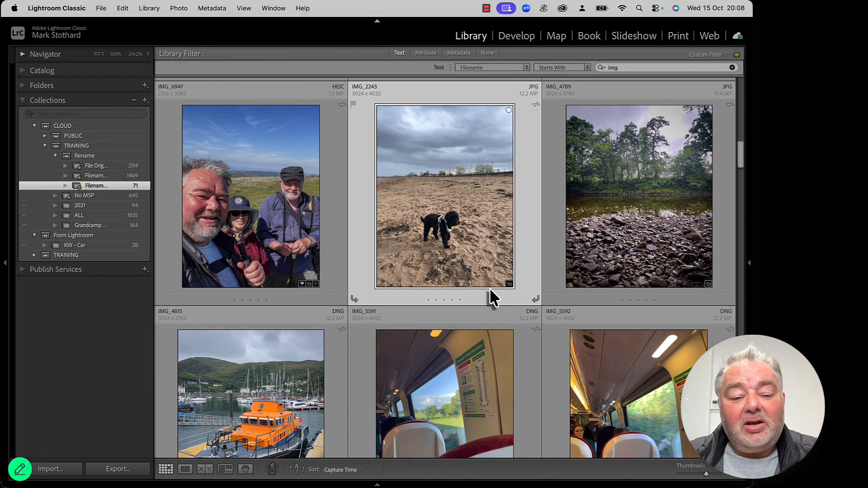
scroll(491, 291, up, 1)
scroll(489, 289, up, 1)
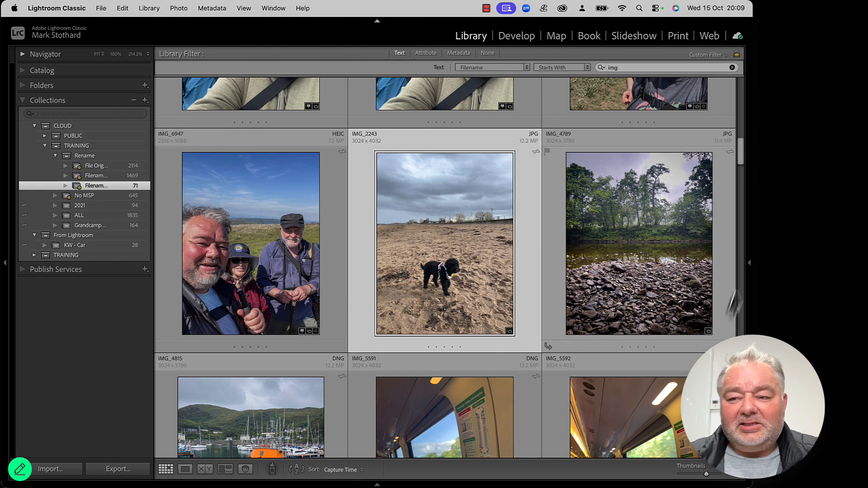
Show the photo's metadata and rename the file to IMG_2243_Sparky.JPG
click(749, 272)
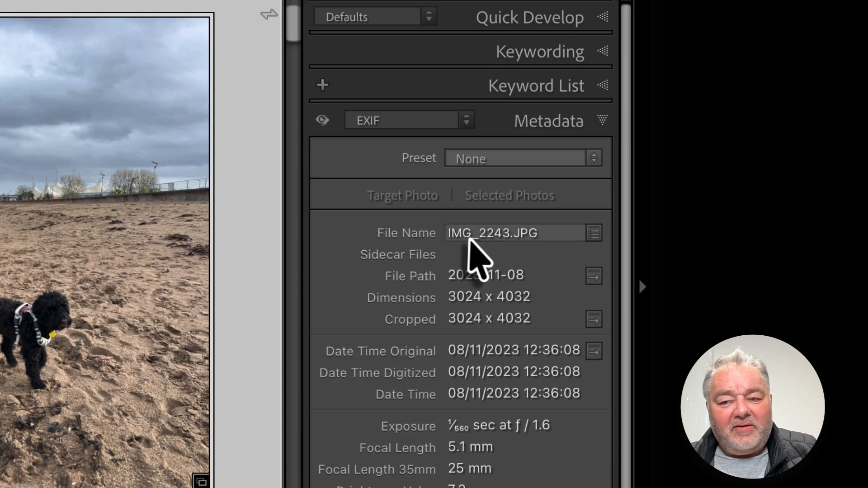
click(522, 234)
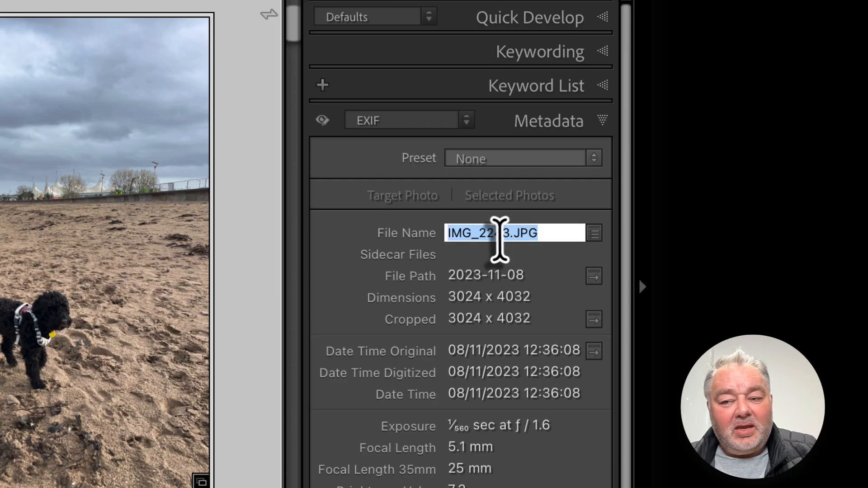
click(507, 232)
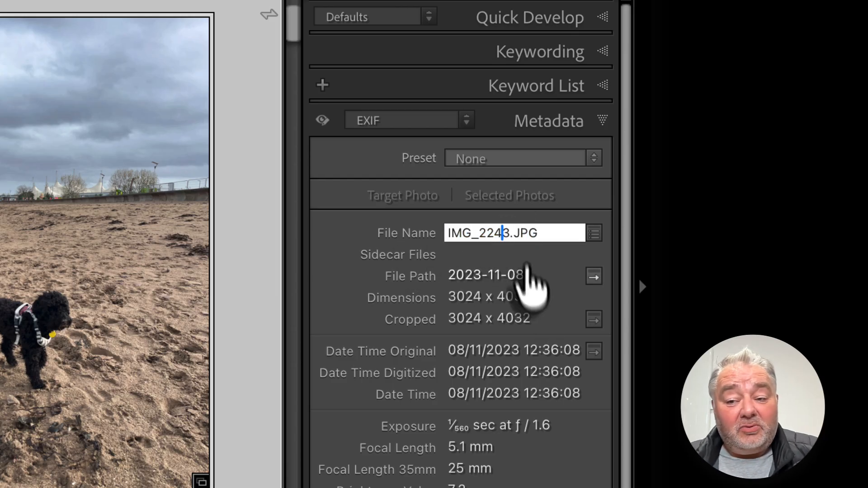
click(510, 233)
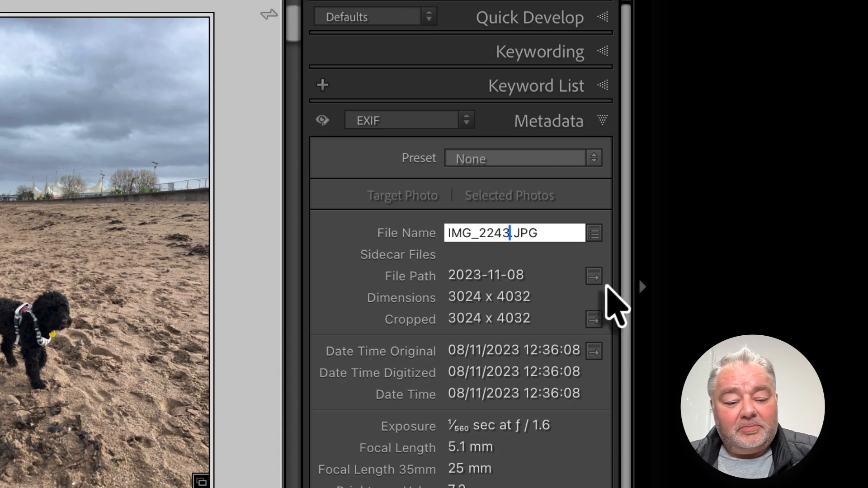
text(_Sp)
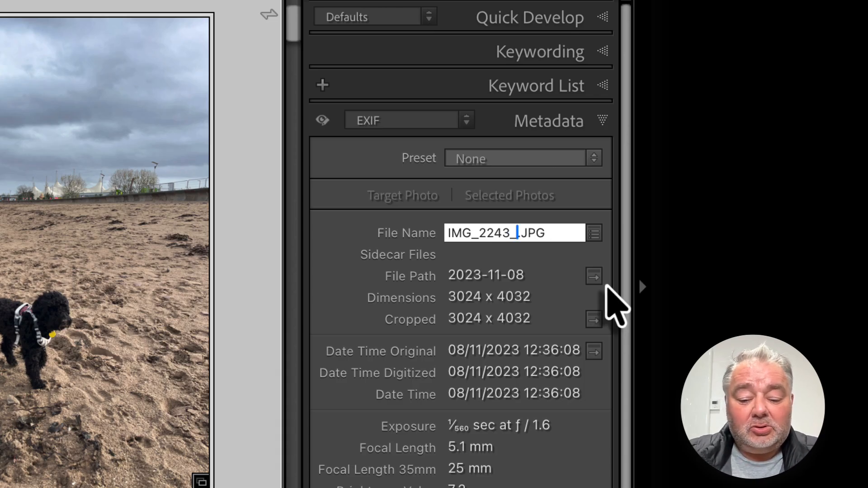
text(arky)
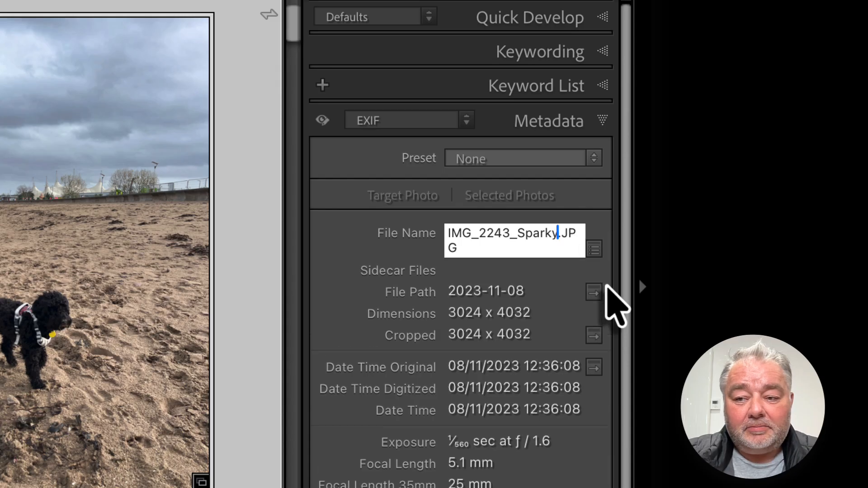
key(Return)
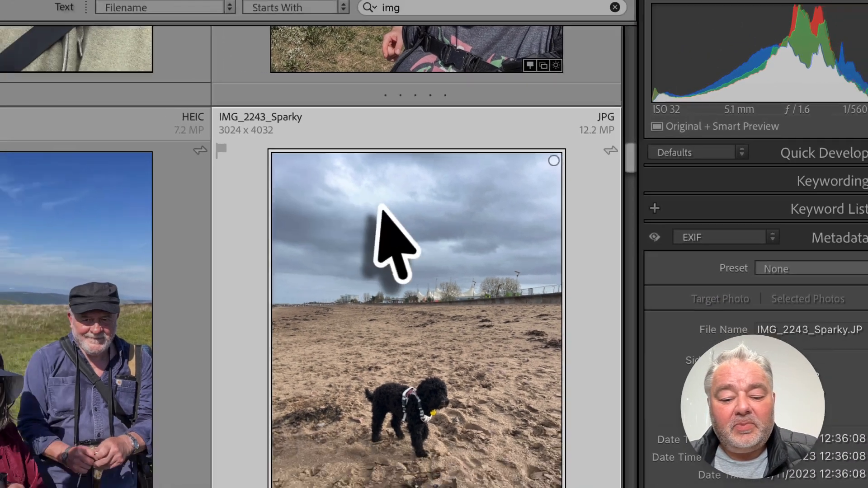
Open the dog photo in Loupe view and cycle the info overlay to the exposure and camera details
double_click(334, 227)
key(i)
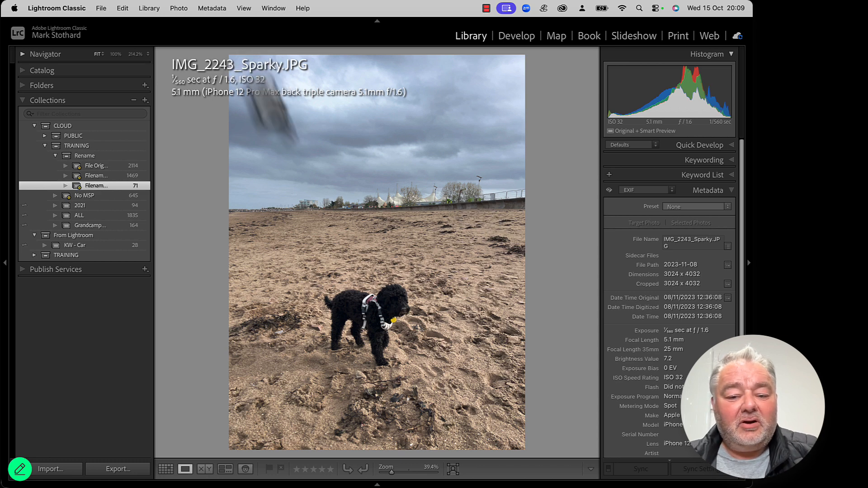
key(i)
key(i)
key(i)
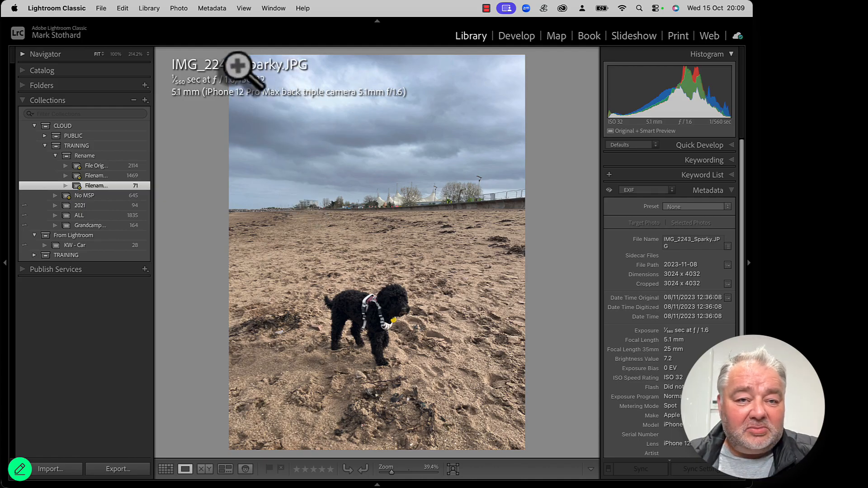
Reveal the dog photo in Finder to check its file name on disk, and close the Finder window
right_click(312, 153)
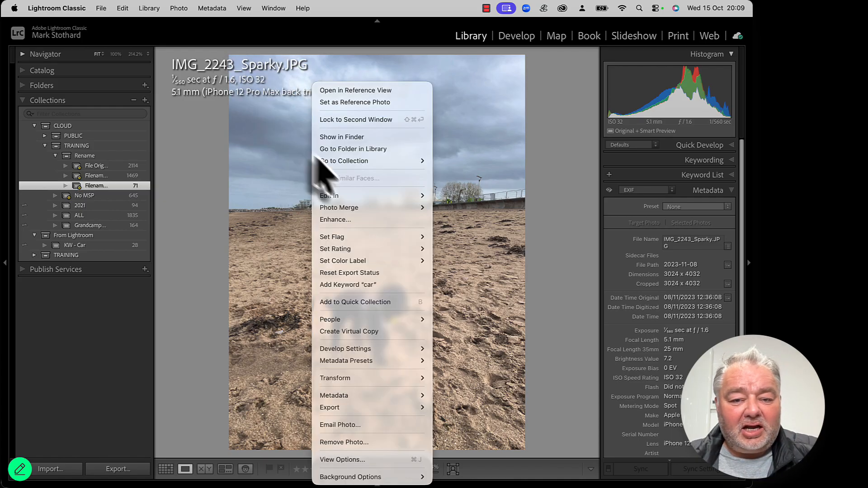
click(354, 137)
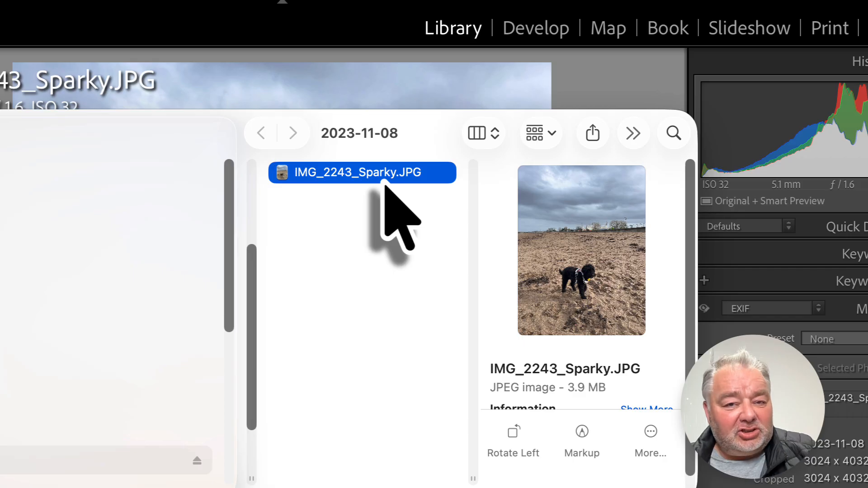
click(41, 106)
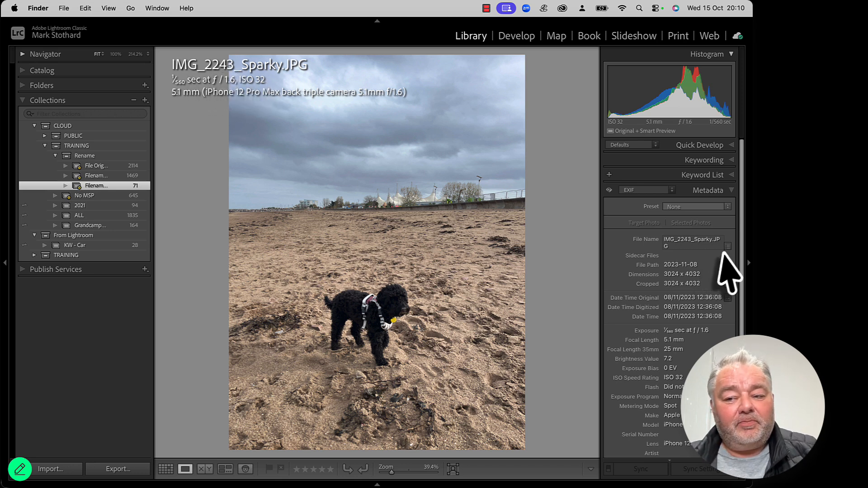
Rename the dog photo with the Original file naming template
click(726, 247)
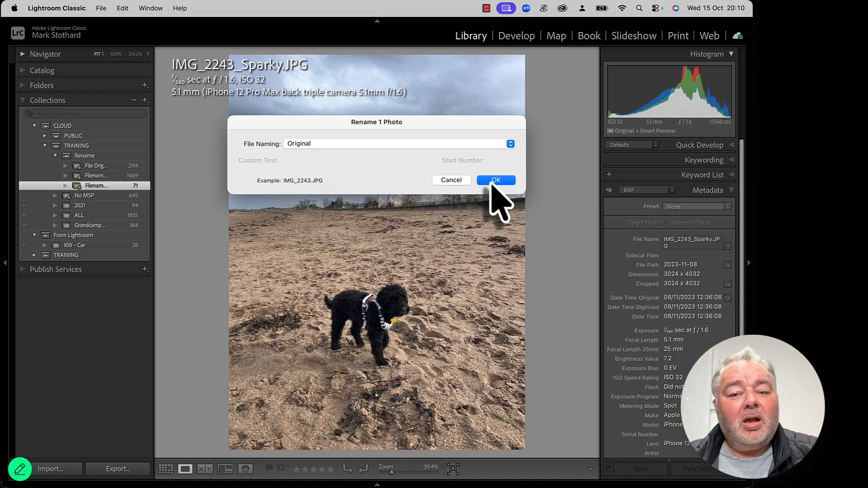
click(496, 180)
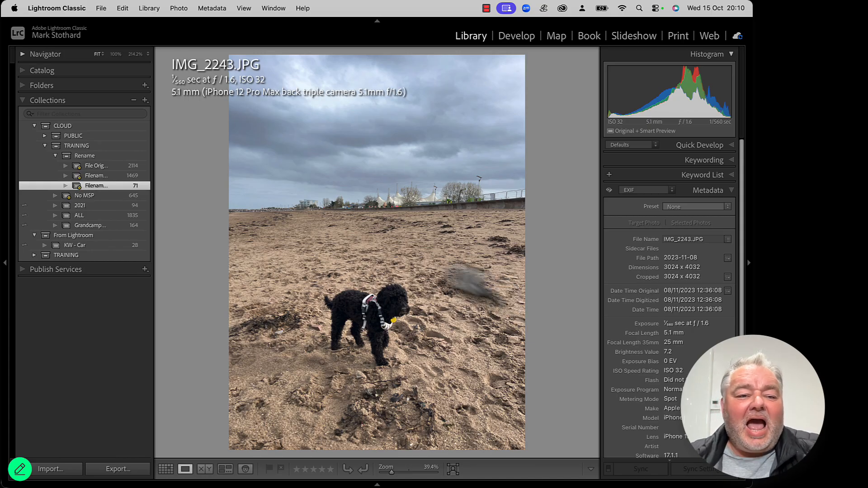
Preview the photos in the Desktop's "to import" folder with enlarged thumbnails in the import window, and cancel the import
click(60, 473)
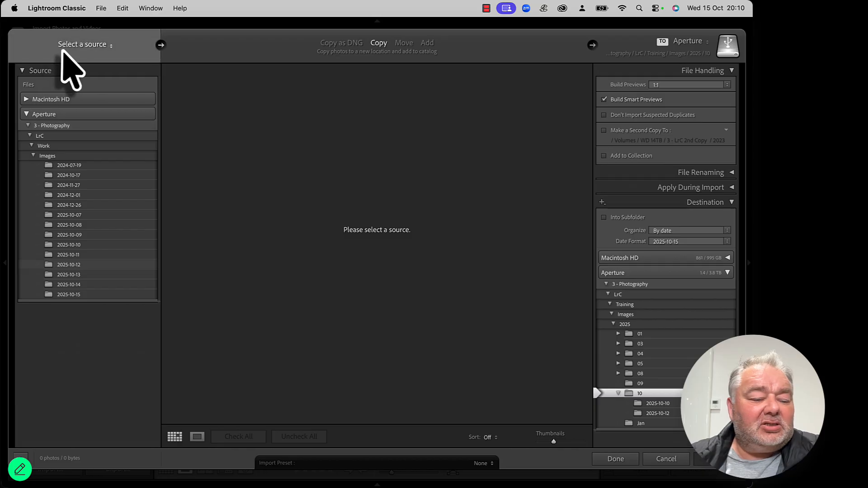
click(92, 47)
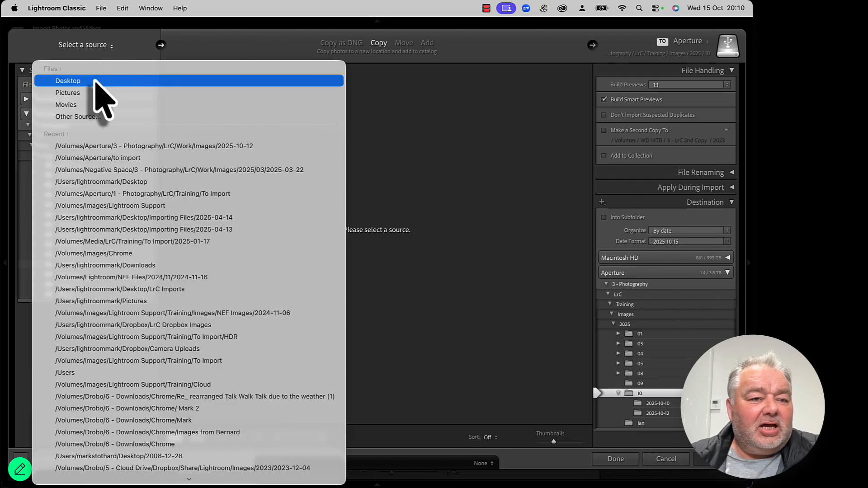
click(89, 81)
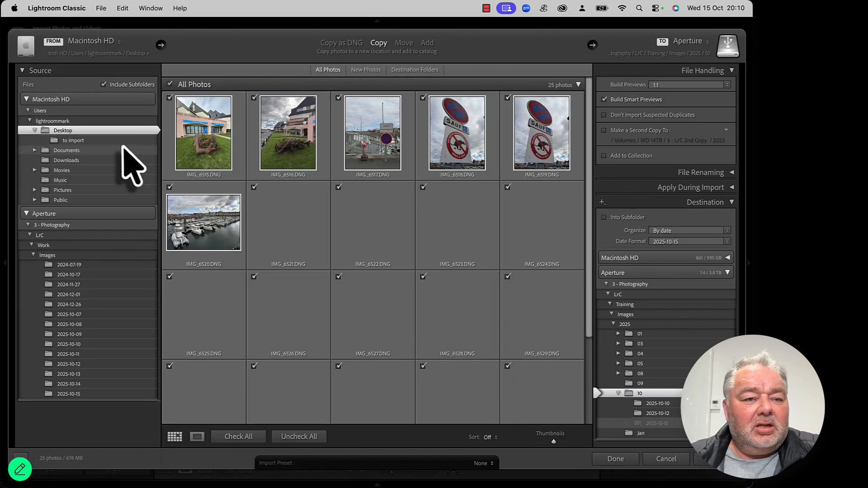
click(94, 141)
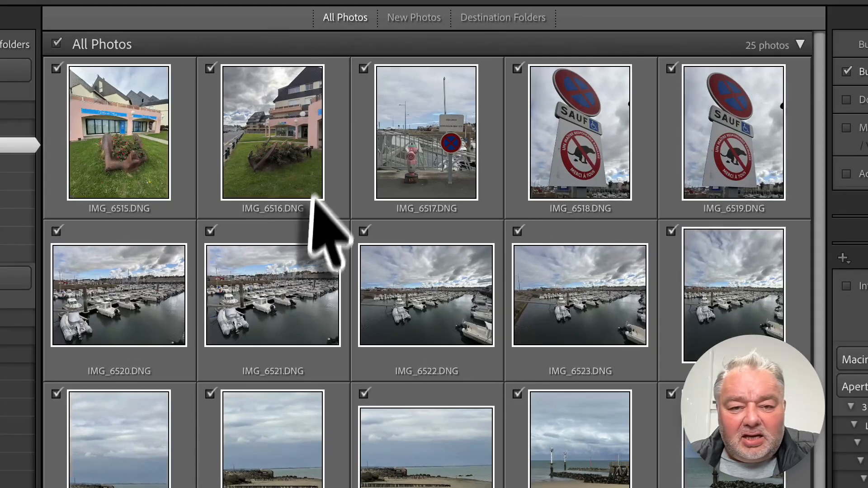
key(equal)
key(equal)
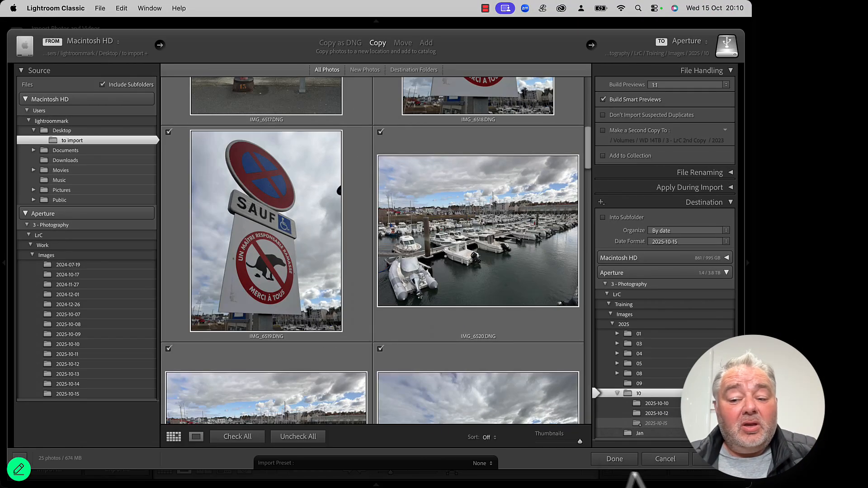
click(665, 460)
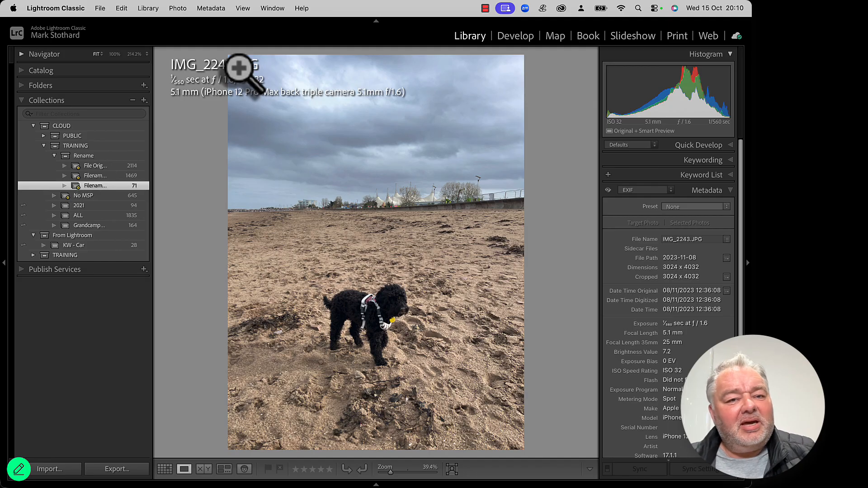
Rename the dog photo as IMG_2243_Sparky.JPG, and restore its name with the Original file naming template
click(692, 240)
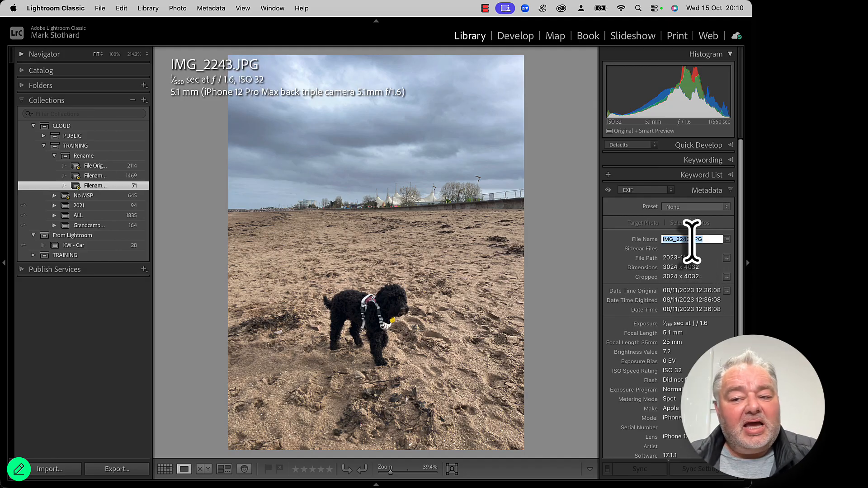
click(690, 239)
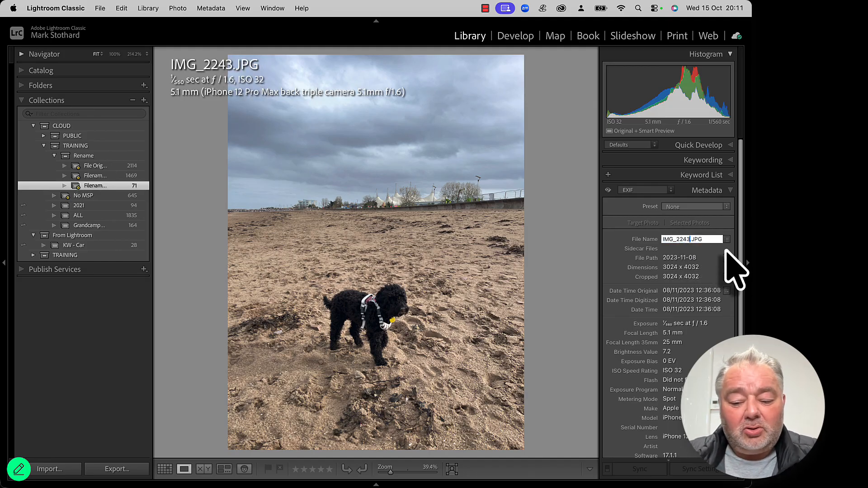
text(_Spark)
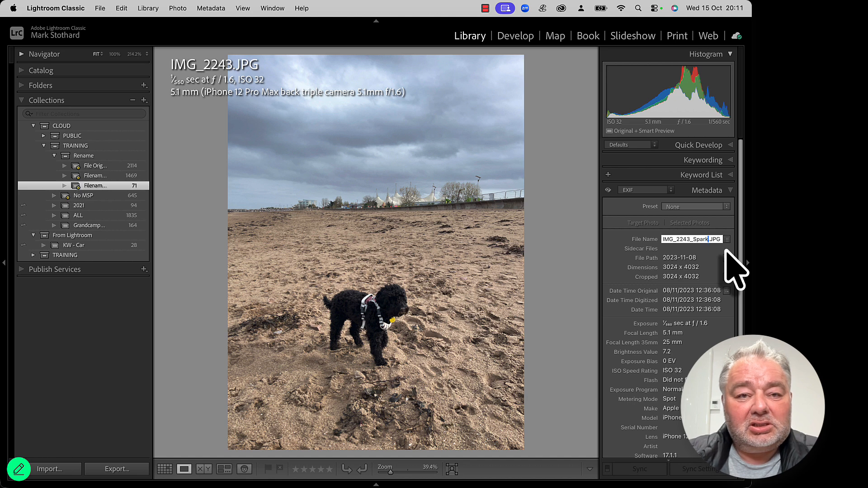
text(y)
key(Return)
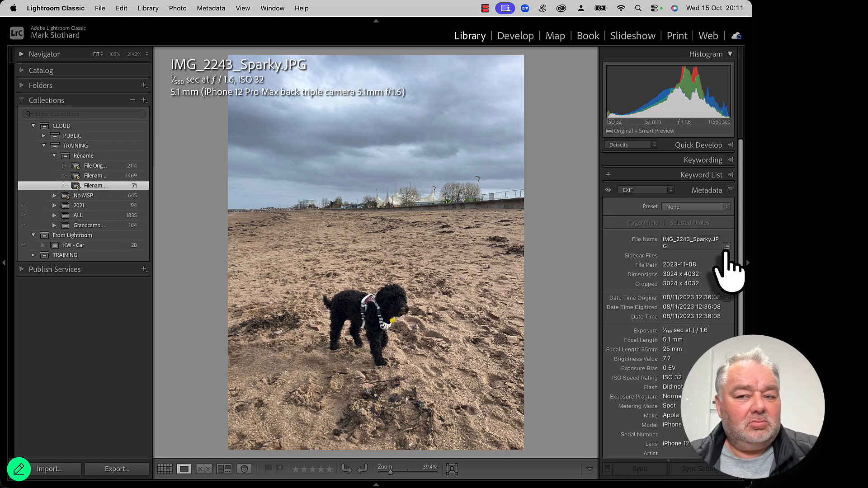
click(726, 246)
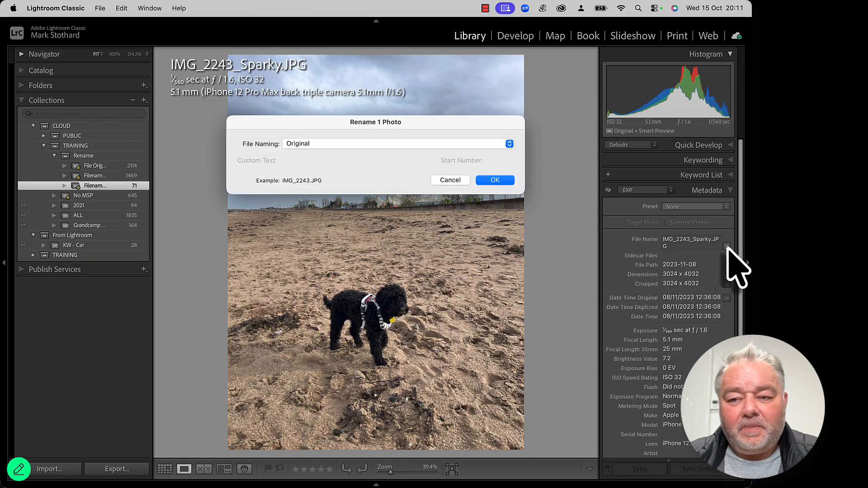
click(495, 181)
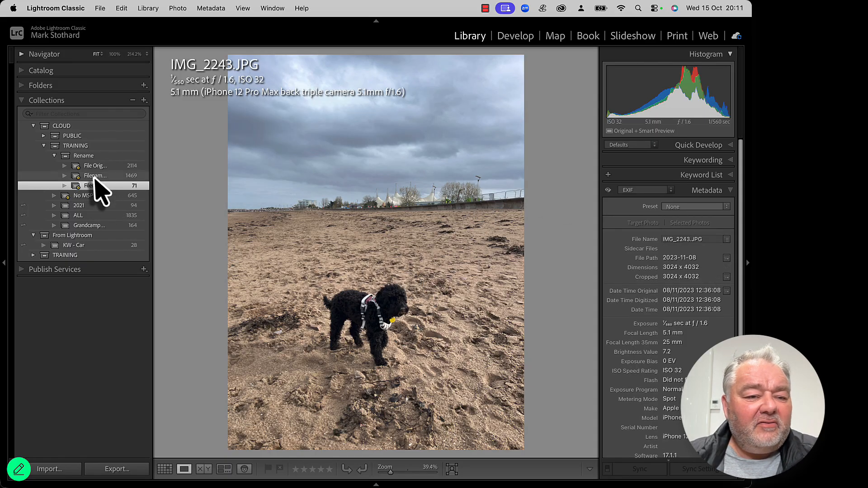
Show the second collection in the Rename set in Grid view and turn off the library filter
click(94, 176)
key(g)
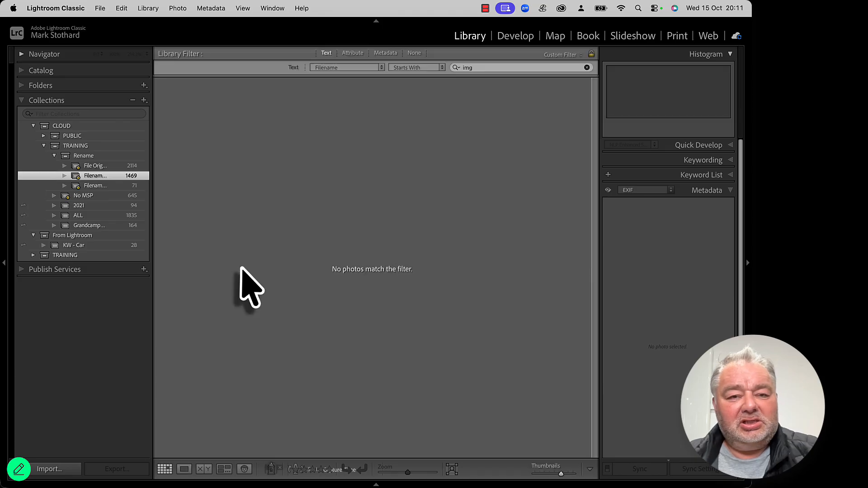
click(414, 53)
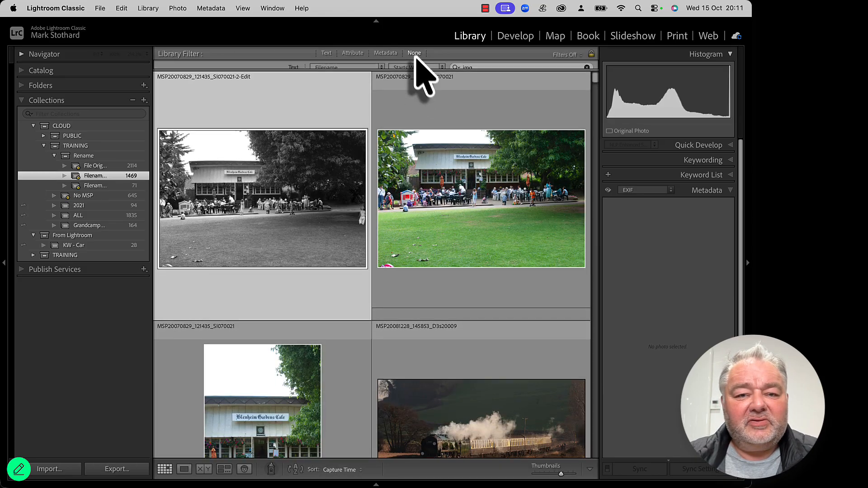
View the steam train photo and its neighbour in Loupe view to compare their file names, and return to Grid view
scroll(300, 266, down, 1)
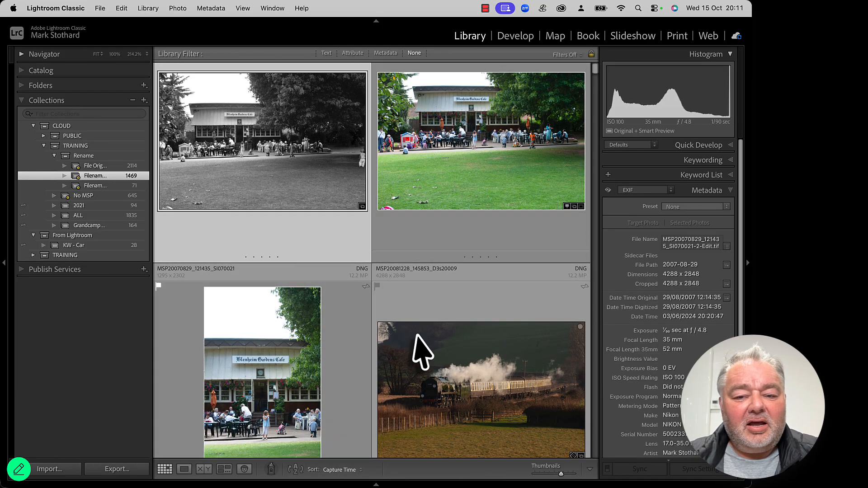
double_click(414, 339)
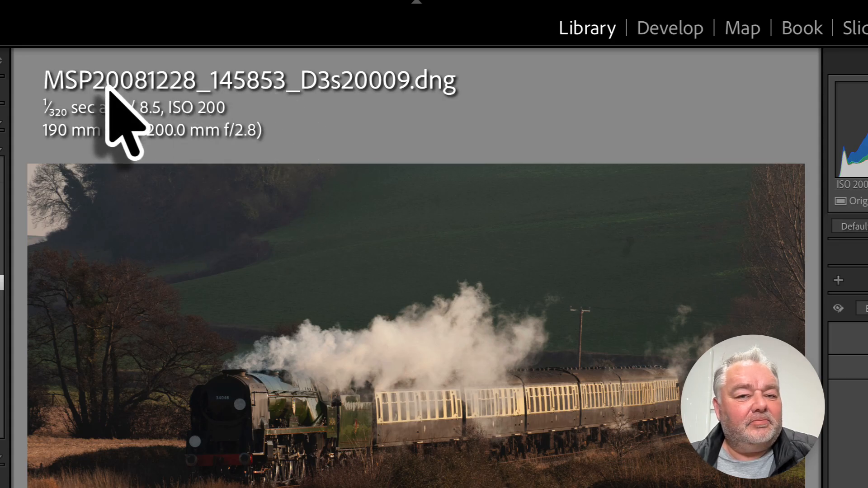
key(Right)
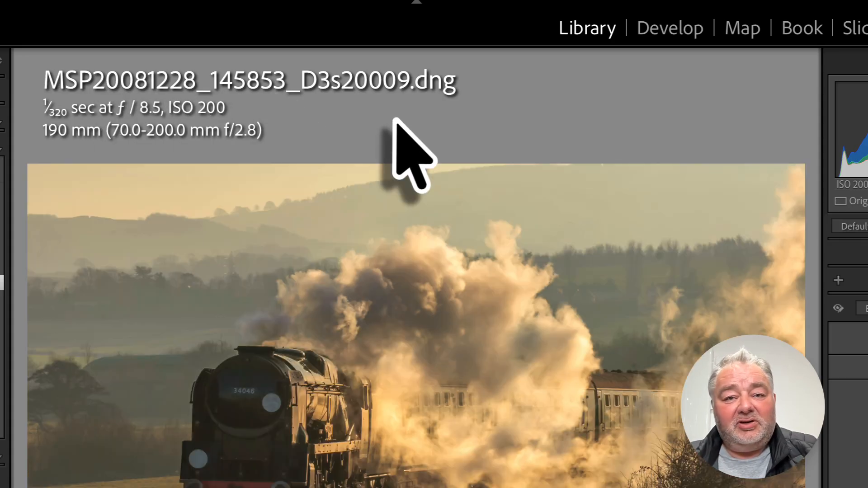
key(Left)
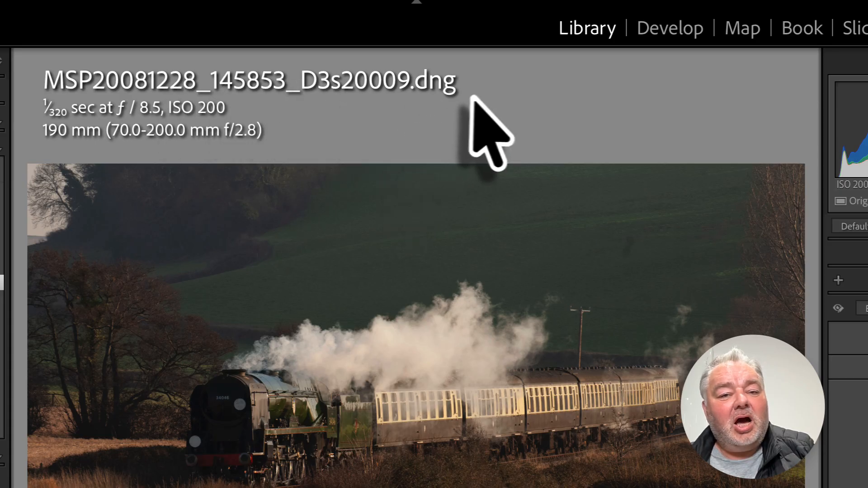
key(g)
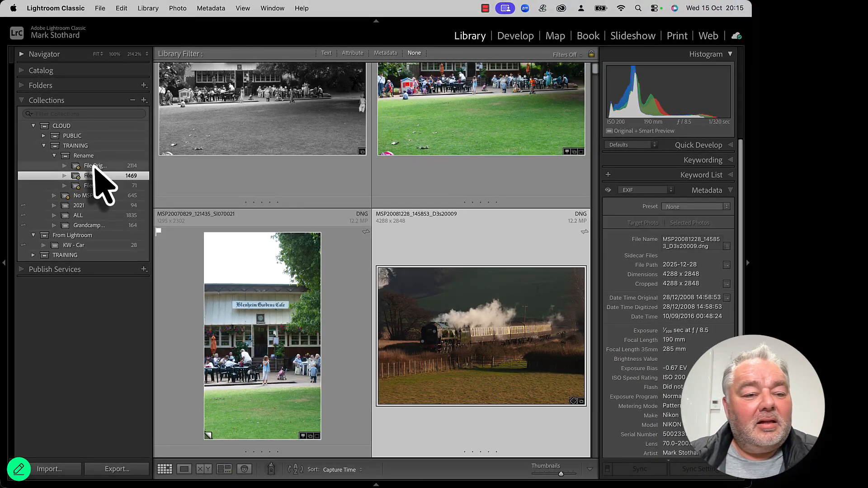
Browse the first collection in the Rename set to check how its steam train photos are named
click(93, 167)
scroll(210, 334, up, 10)
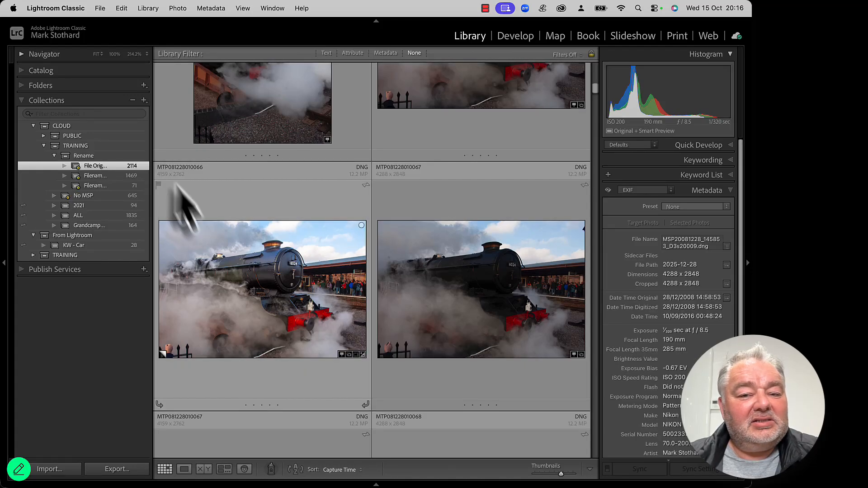
scroll(285, 409, up, 5)
scroll(285, 409, up, 5)
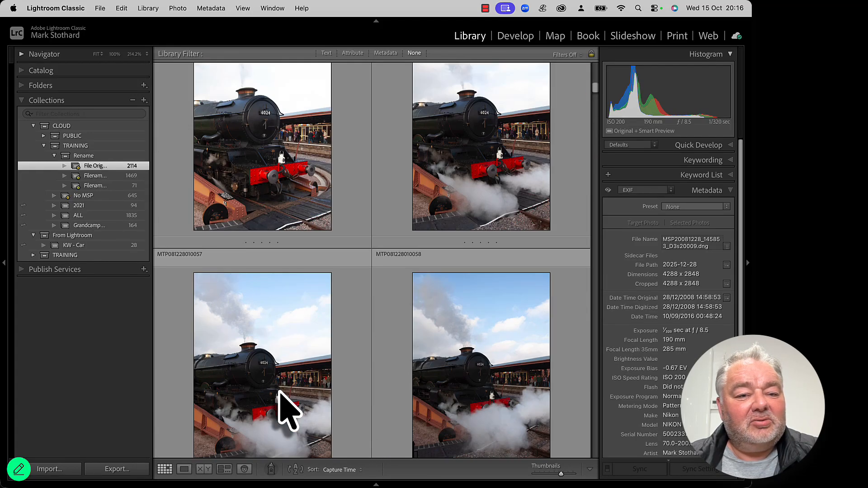
scroll(285, 410, up, 5)
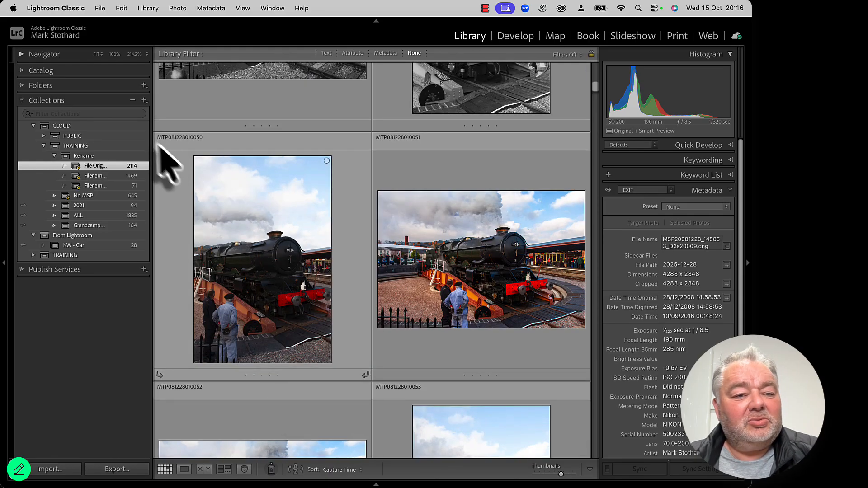
Select the two-person beach selfie IMG_2917 in the third collection of the Rename set
click(93, 185)
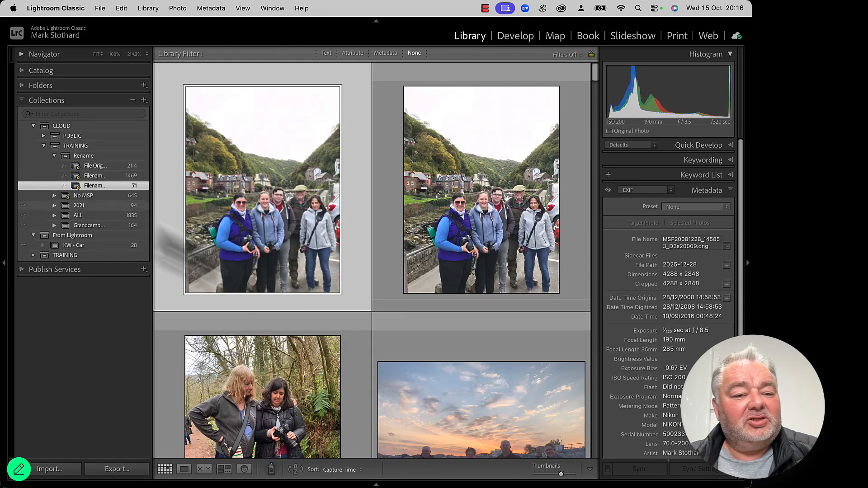
scroll(257, 288, down, 5)
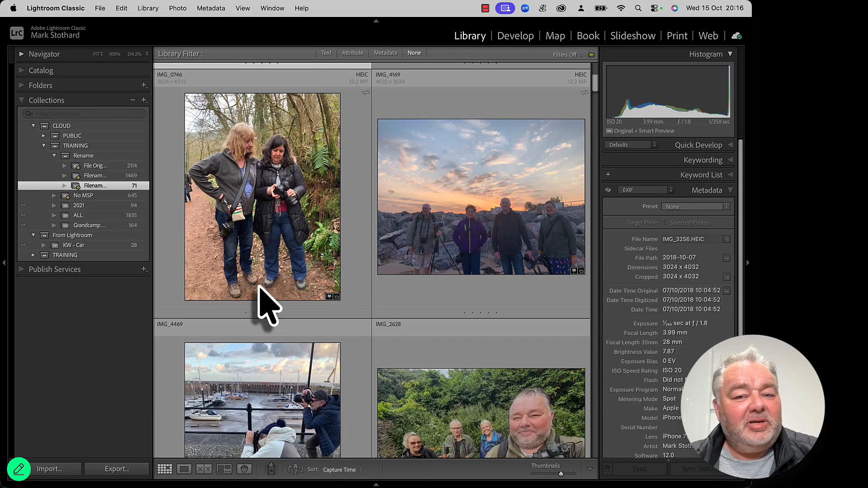
scroll(260, 285, down, 8)
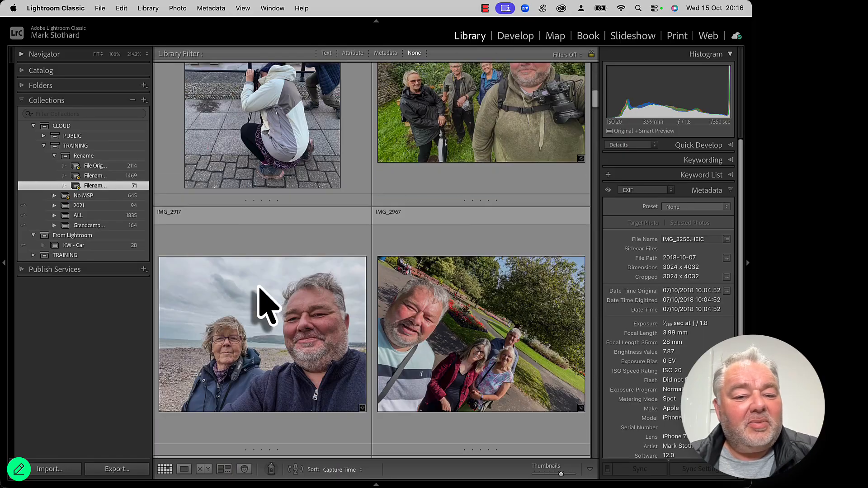
scroll(259, 287, down, 1)
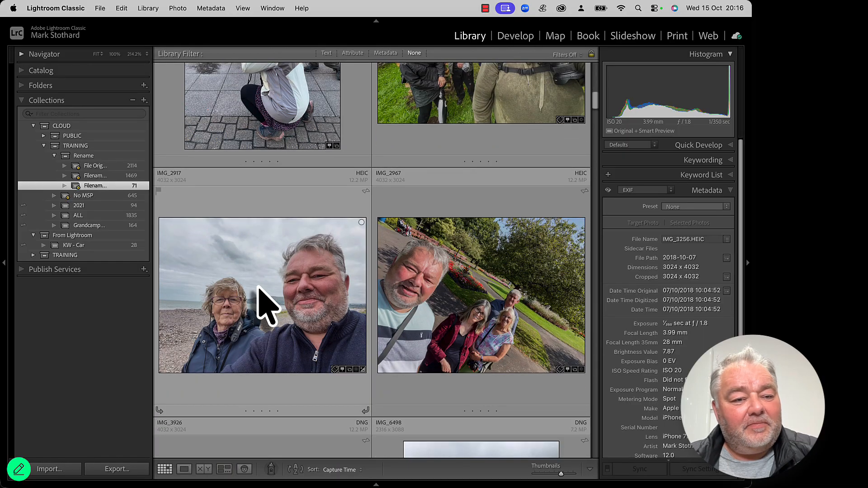
click(277, 281)
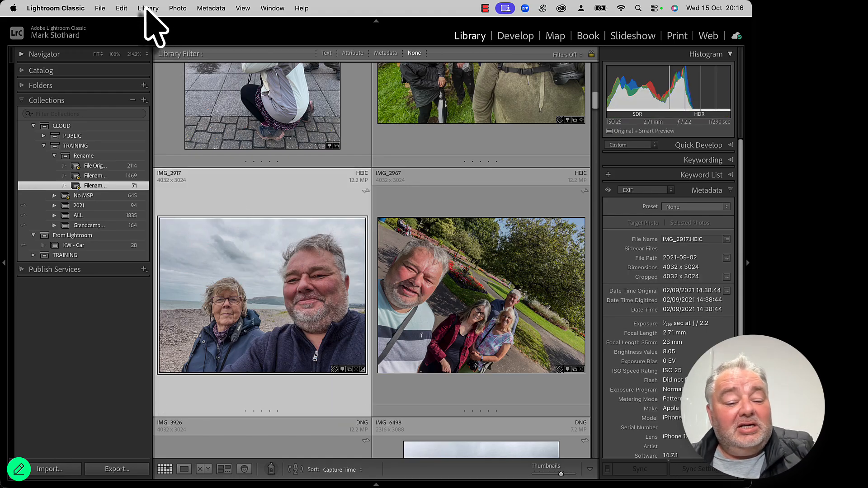
Open the Filename Template Editor from the selected photo's rename settings
click(148, 8)
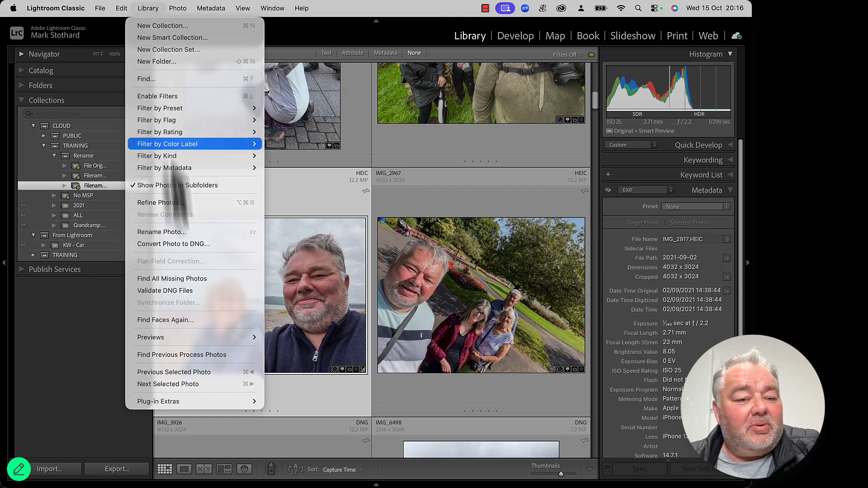
click(172, 232)
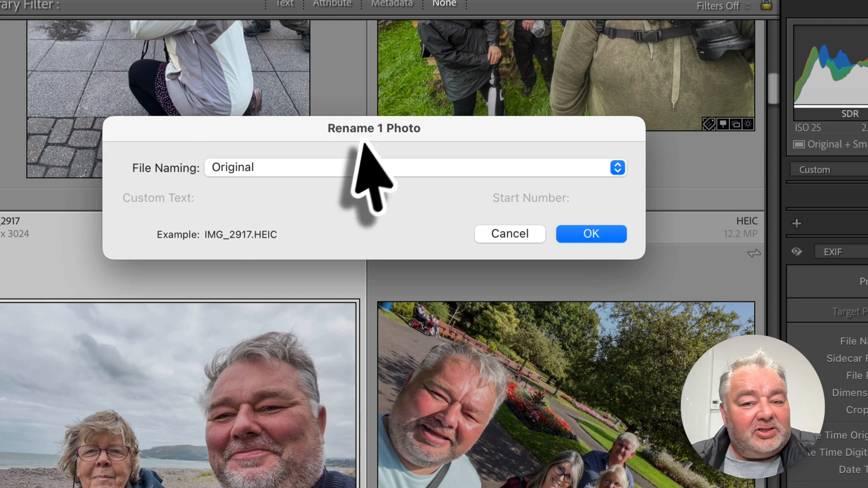
click(358, 174)
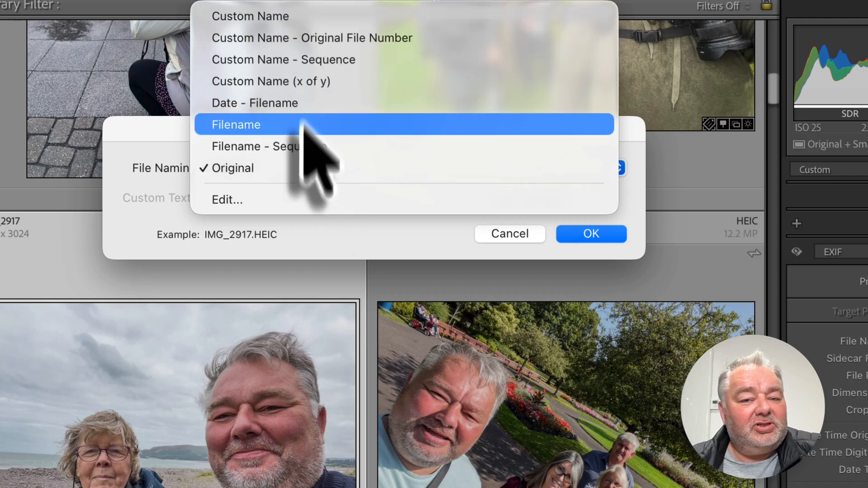
click(243, 203)
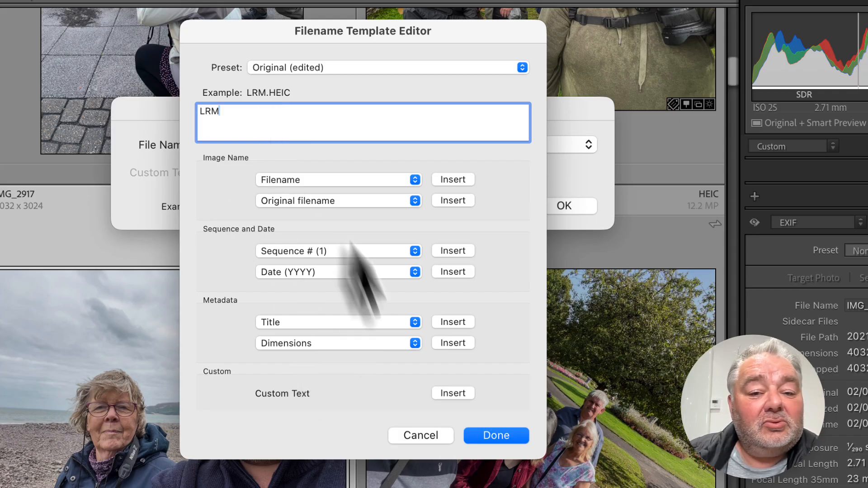
Examine the image name and sequence number options available for the filename template
click(304, 180)
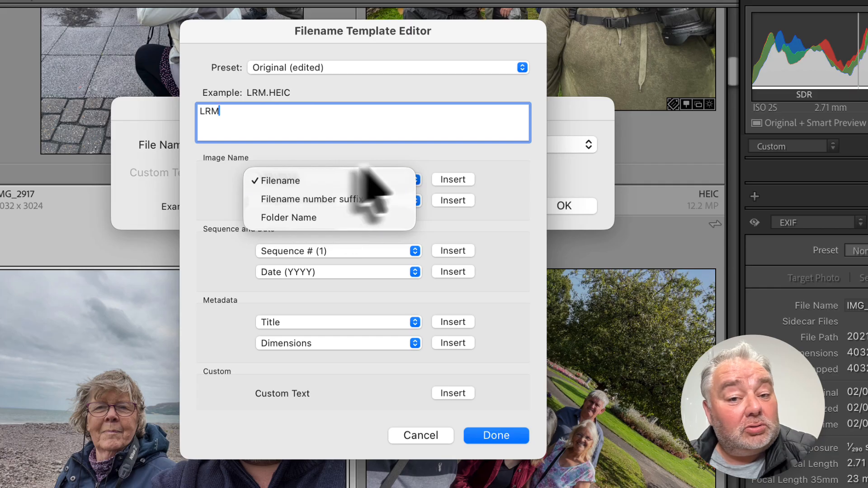
click(422, 151)
click(458, 182)
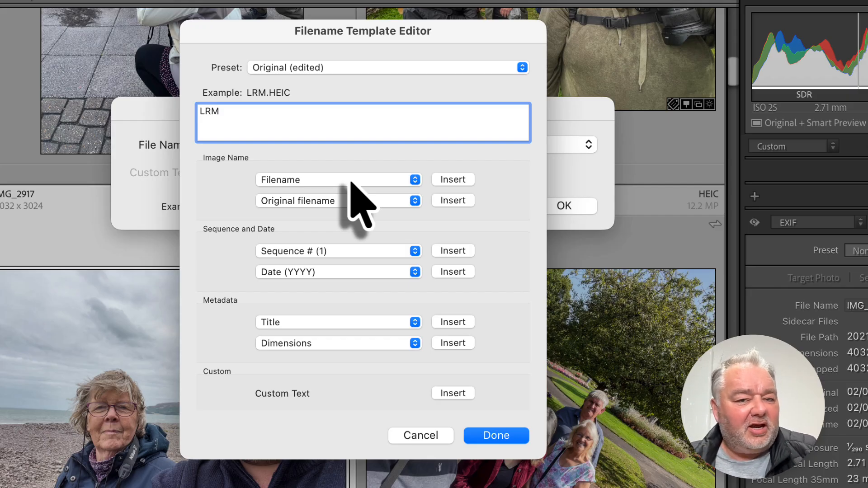
click(290, 250)
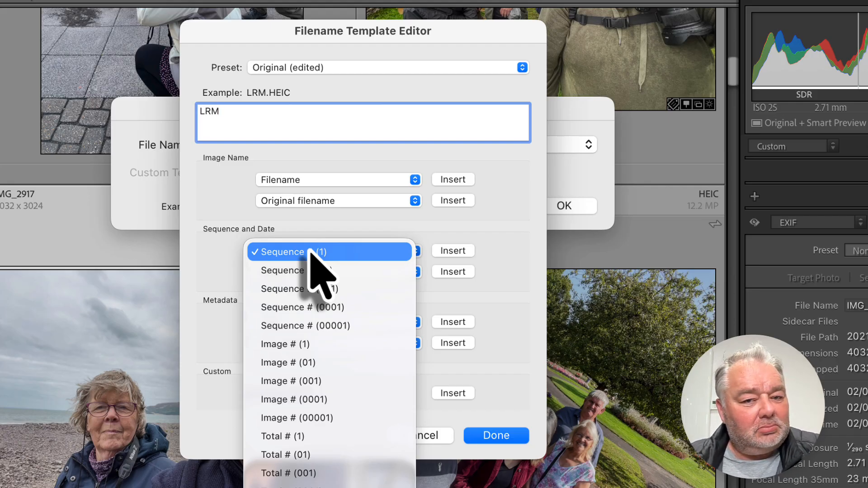
click(260, 111)
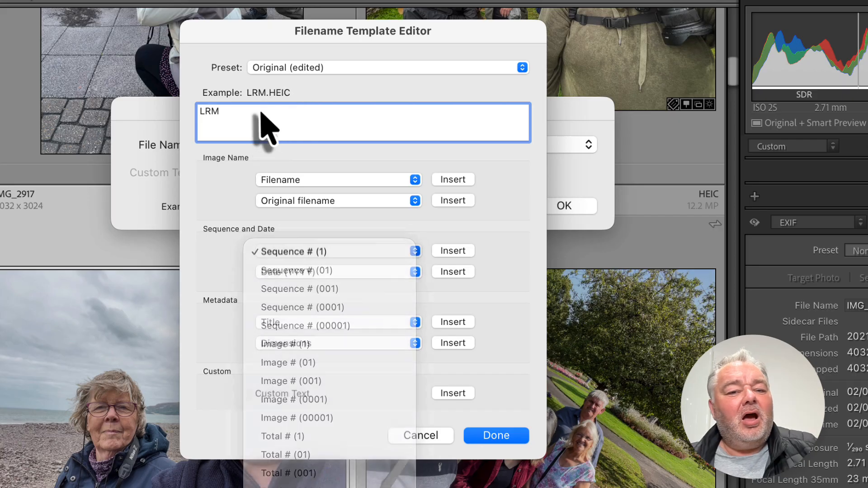
Replace the template text with SmithandJones followed by the Sequence # (01) token
drag(265, 113, 189, 111)
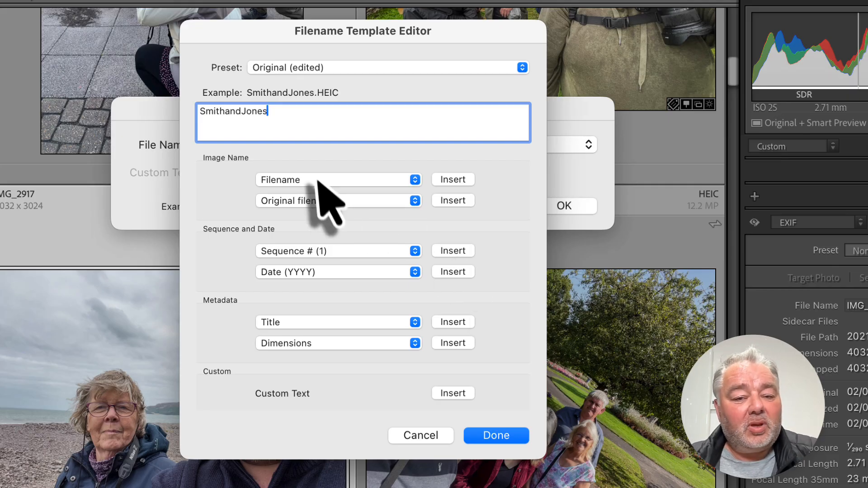
click(320, 252)
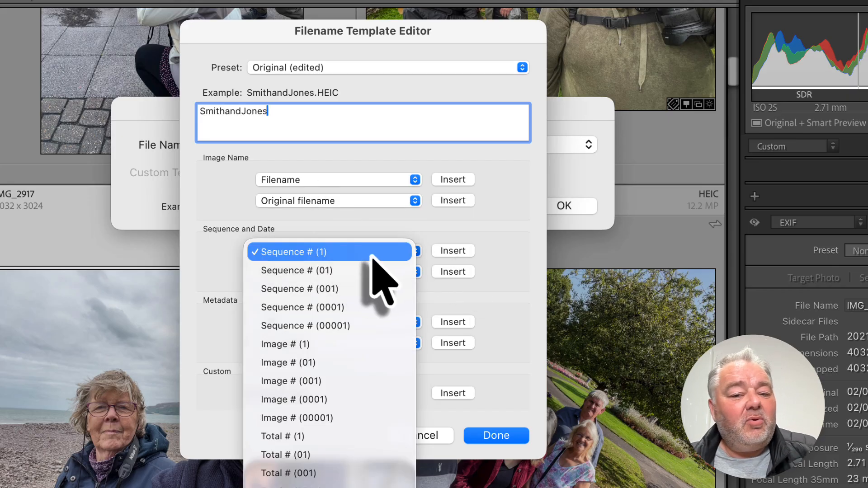
click(366, 270)
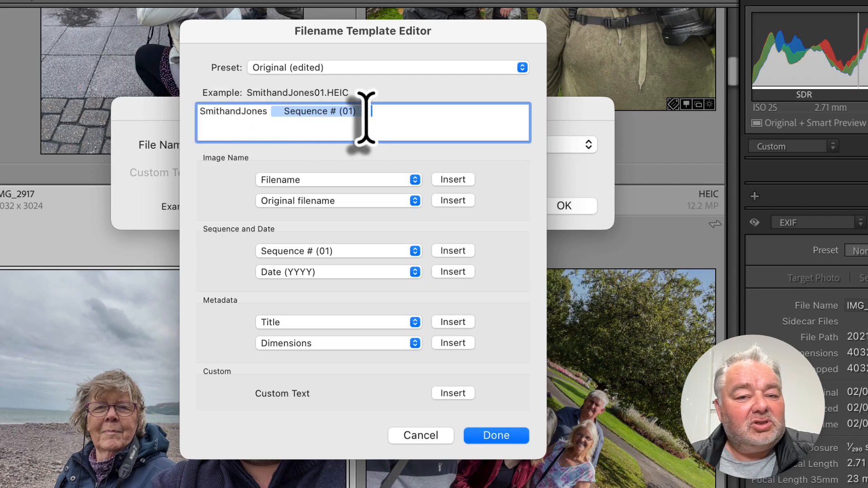
Save the current filename template as a new preset named Smith and Jones Export, and close the rename dialog without renaming the photo
click(360, 68)
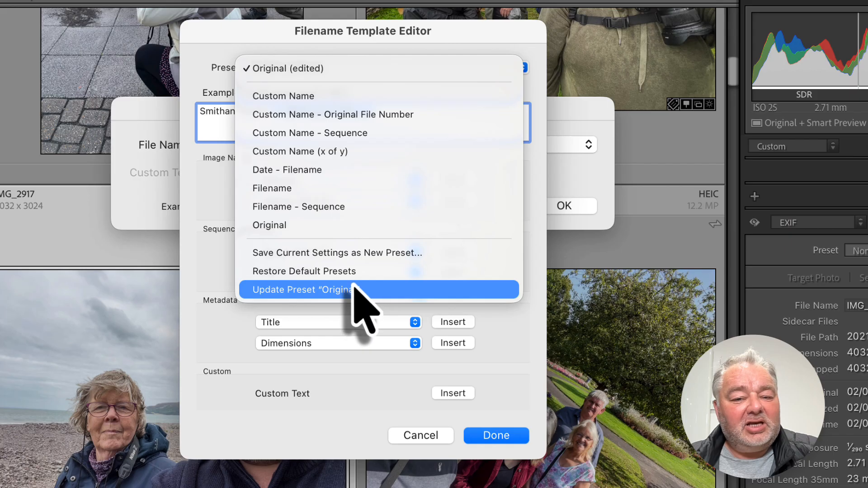
click(355, 254)
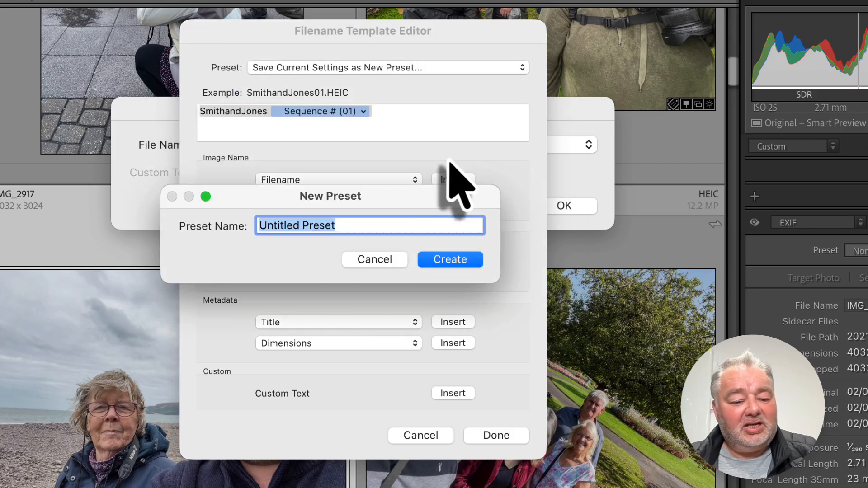
text(Smith and Jones Export)
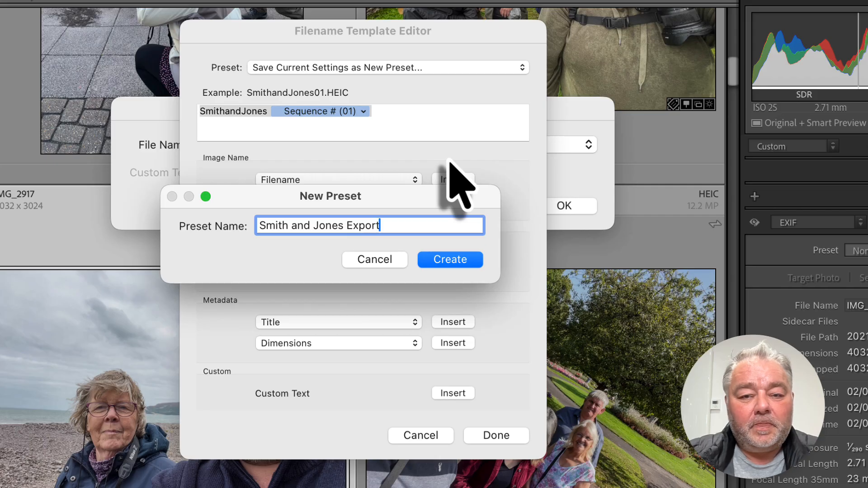
key(Return)
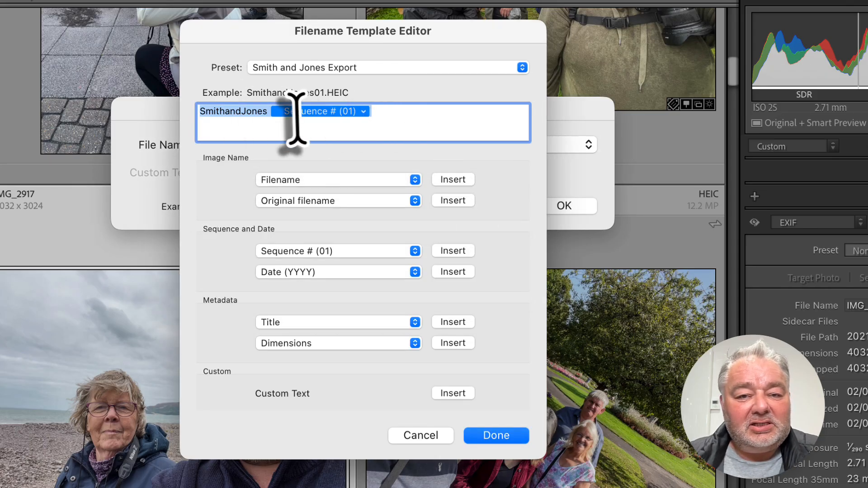
click(495, 436)
click(487, 204)
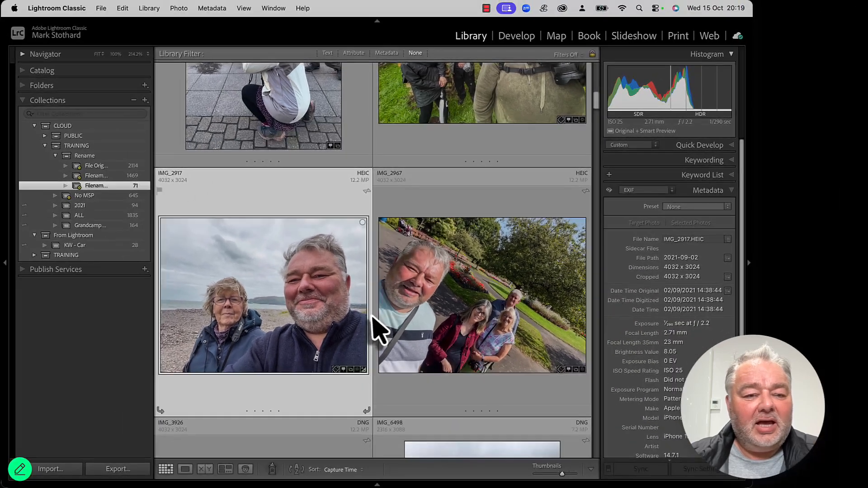
Select the range of photos from the first IMG_3256 in the collection through IMG_5614
scroll(372, 317, up, 10)
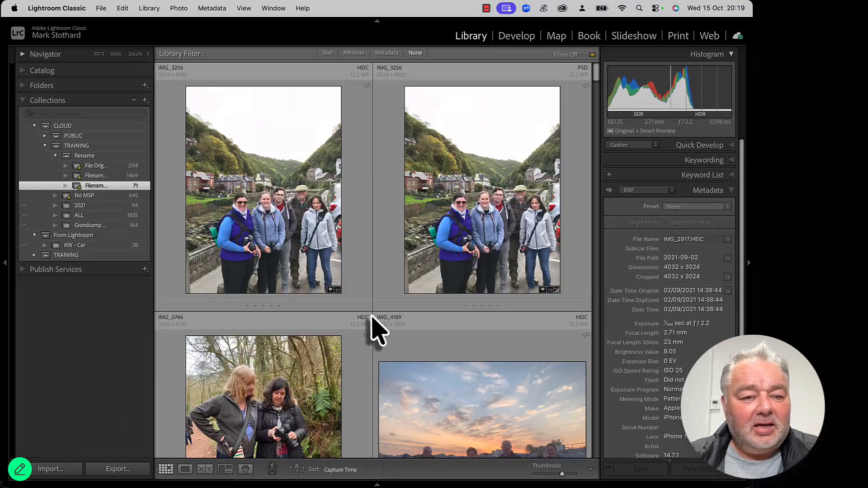
click(230, 213)
scroll(298, 337, down, 20)
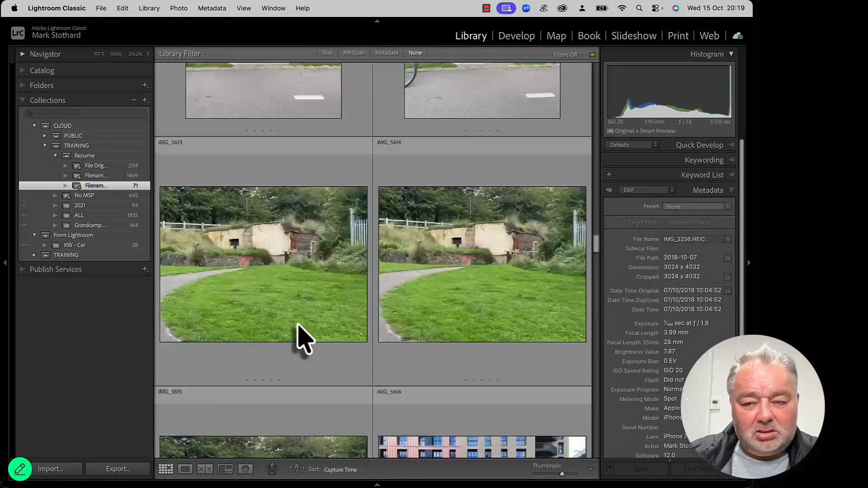
shift+click(428, 312)
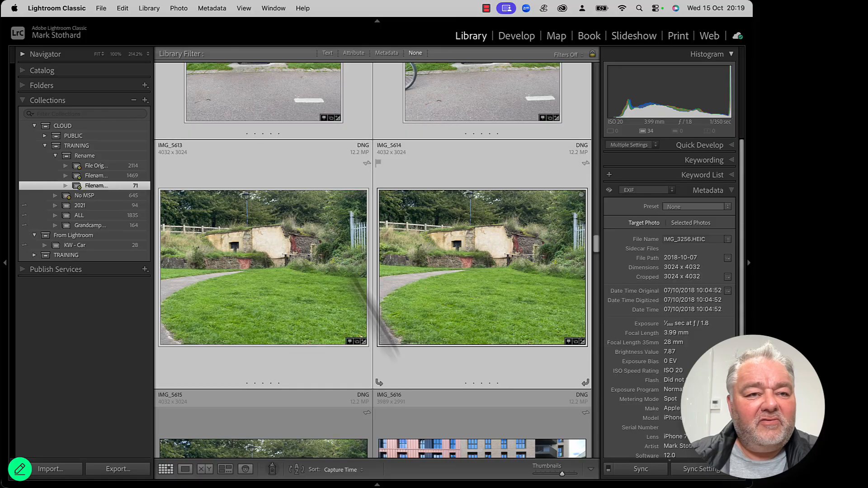
Open the export settings for the selected photos and name the Desktop subfolder Smith and Jones
click(105, 13)
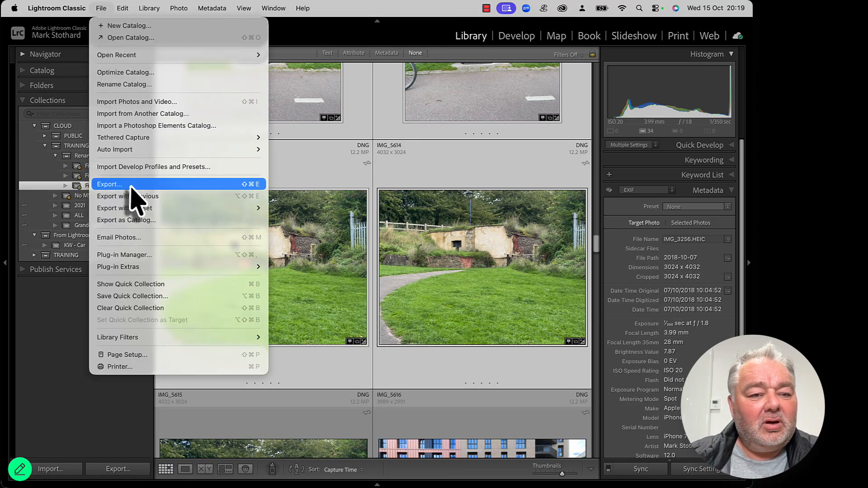
click(127, 185)
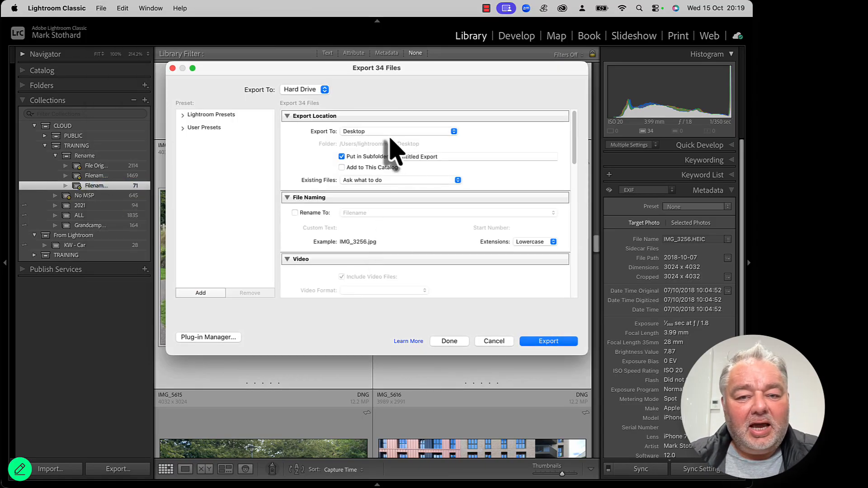
click(450, 156)
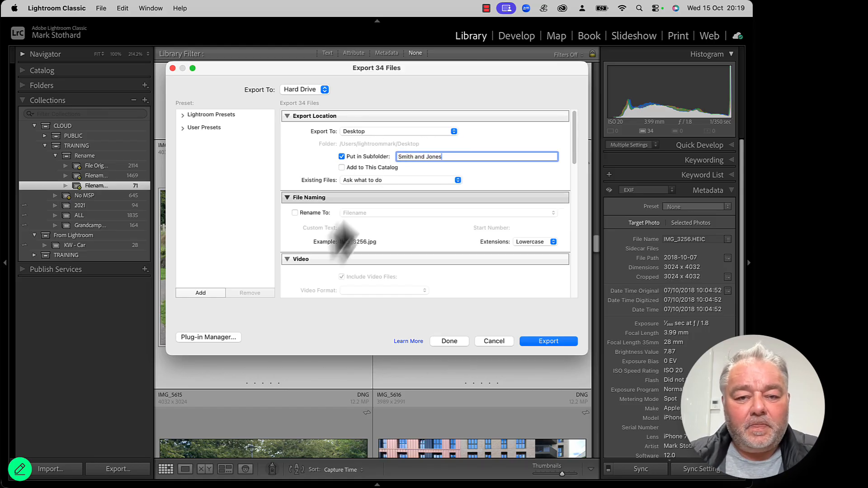
Turn on renaming for the exported files and choose the Smith and Jones Export naming preset
scroll(329, 249, down, 6)
scroll(326, 243, down, 5)
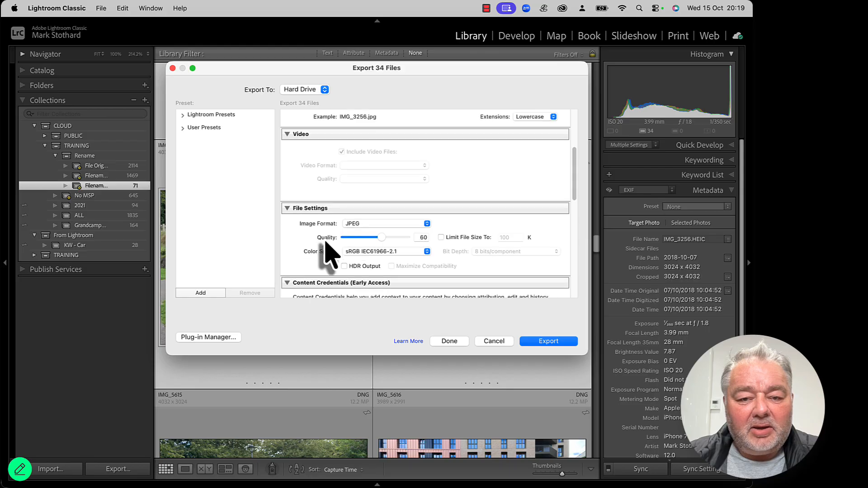
scroll(326, 243, down, 5)
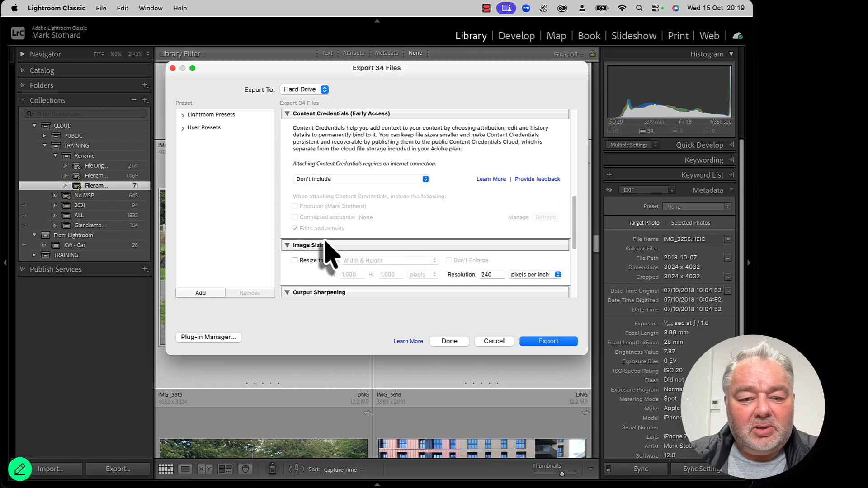
scroll(326, 247, up, 5)
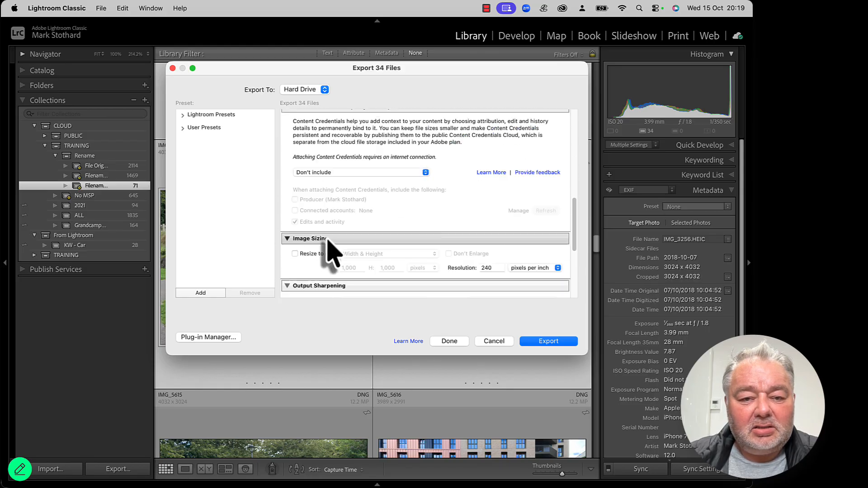
scroll(333, 244, up, 3)
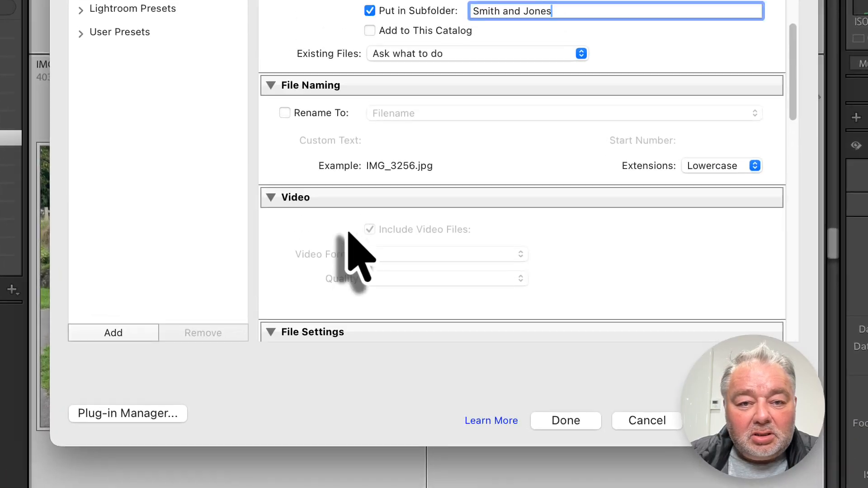
scroll(346, 228, up, 2)
click(314, 171)
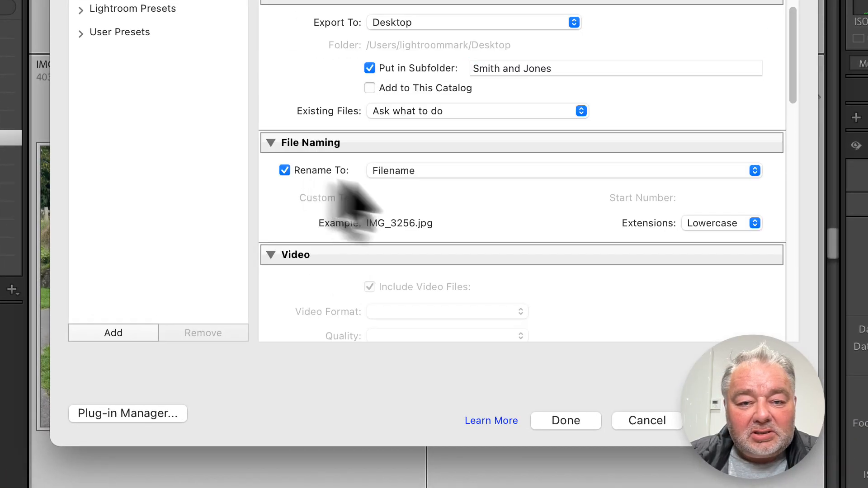
click(398, 170)
click(425, 231)
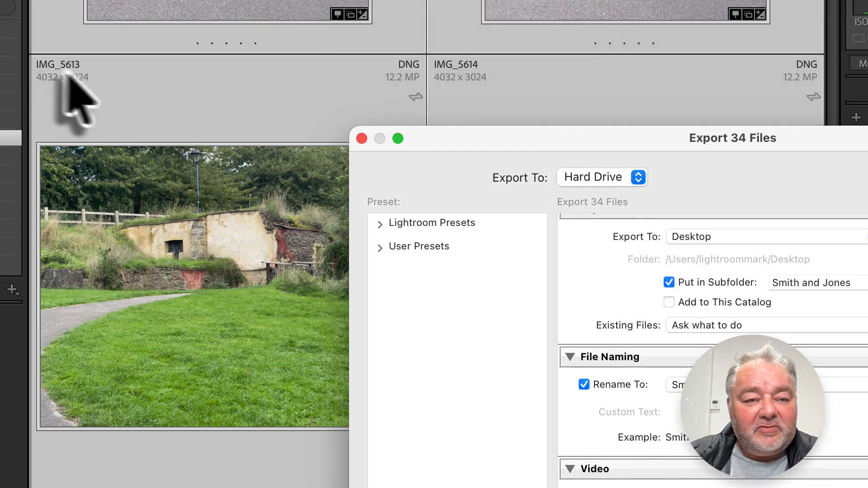
drag(554, 138, 300, 26)
Set the after-export action to Show in Finder and export the selected photos
scroll(550, 350, down, 20)
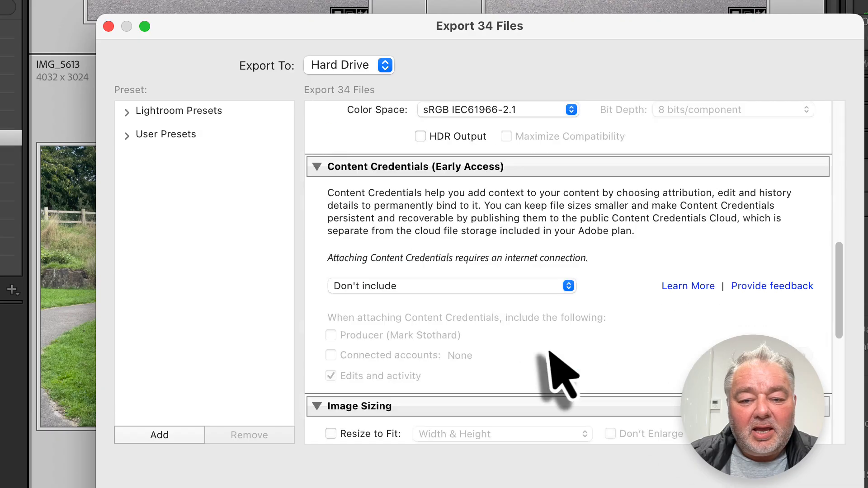
click(511, 400)
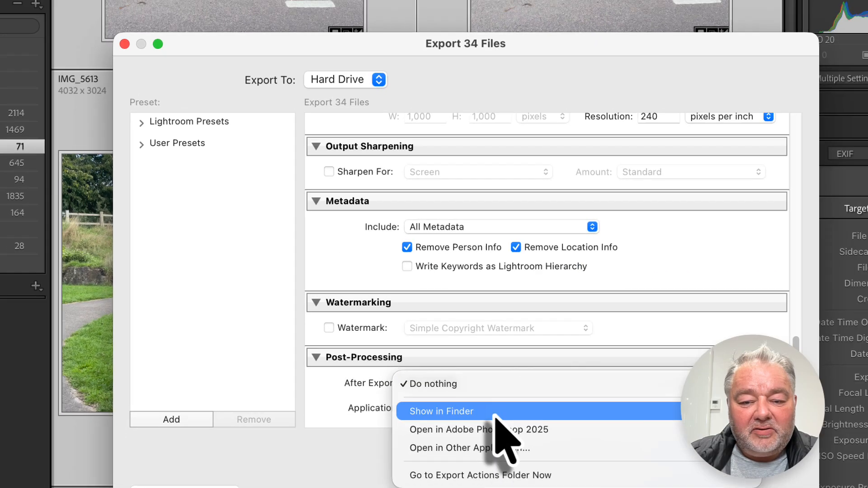
click(497, 414)
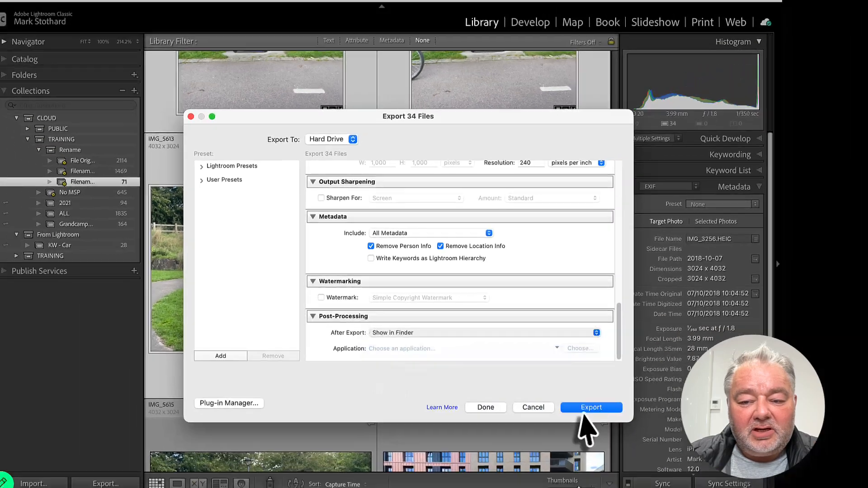
click(588, 462)
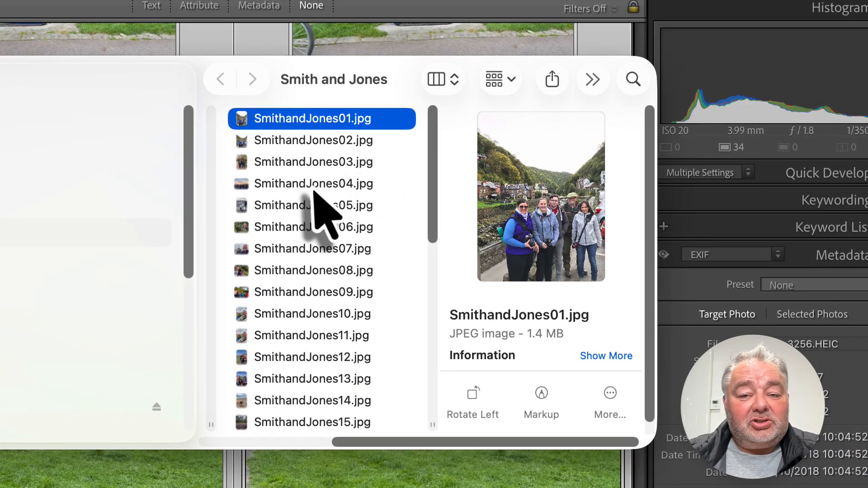
Review the sequential filenames in the exported Smith and Jones folder and return to Lightroom Classic
scroll(369, 276, down, 10)
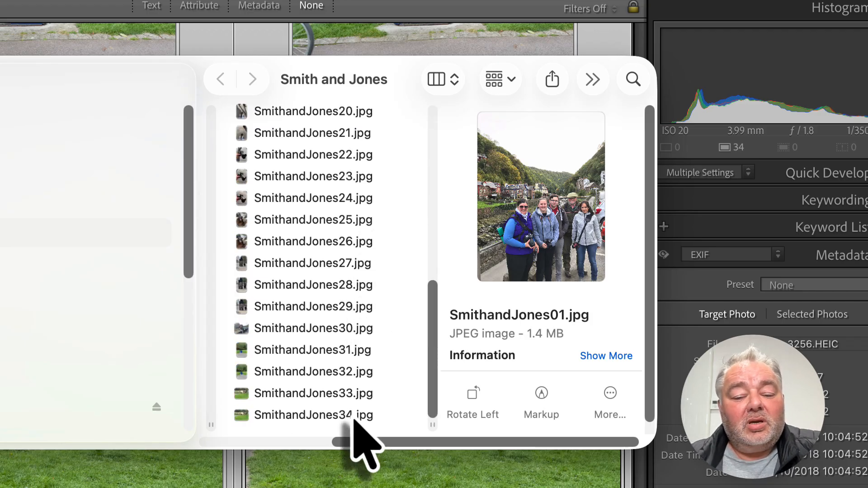
drag(345, 450, 346, 487)
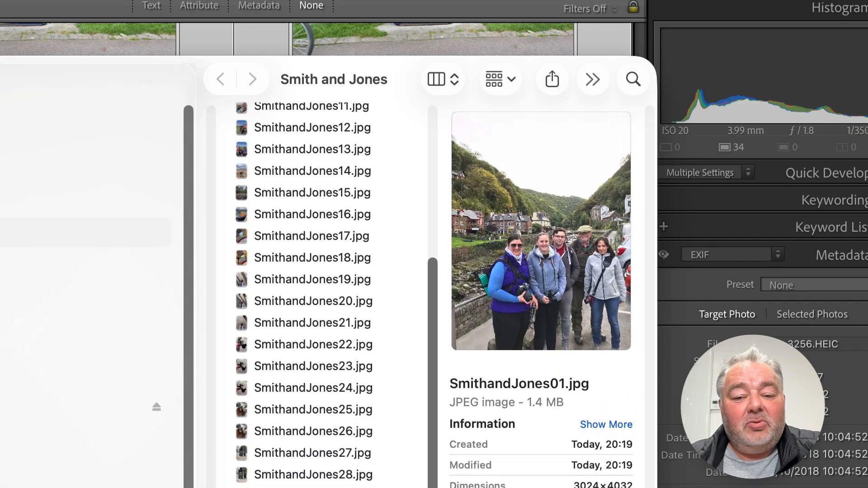
scroll(311, 376, up, 5)
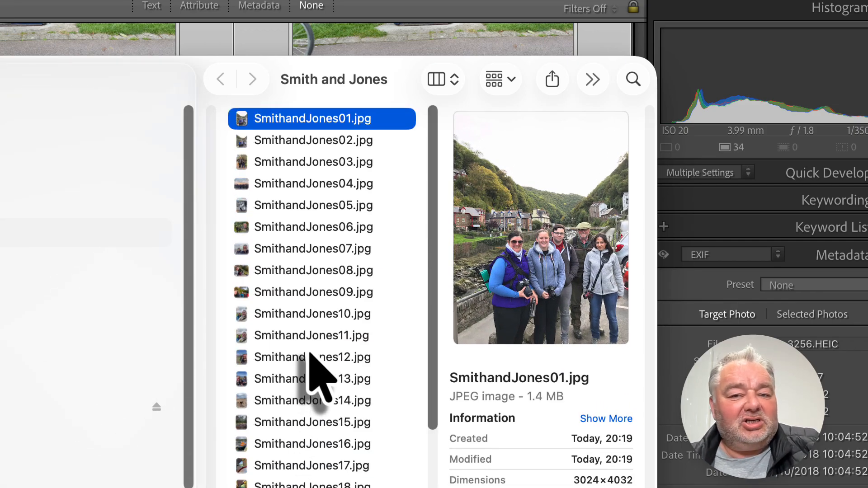
scroll(311, 357, down, 5)
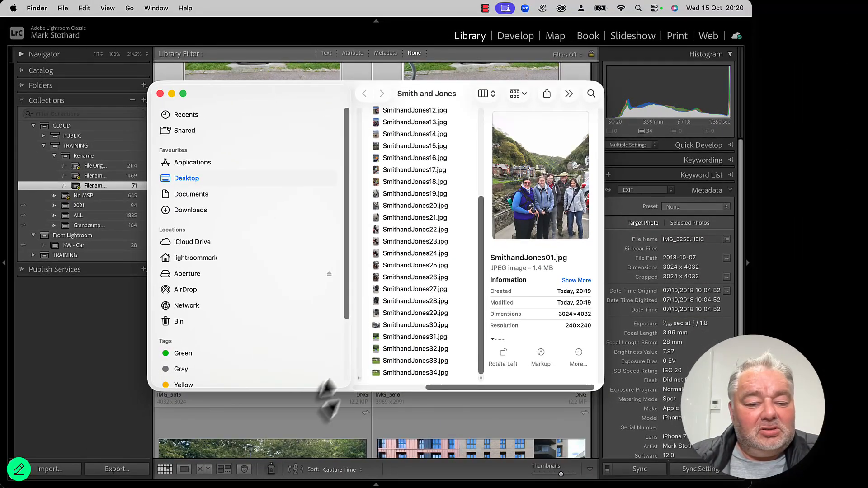
click(317, 432)
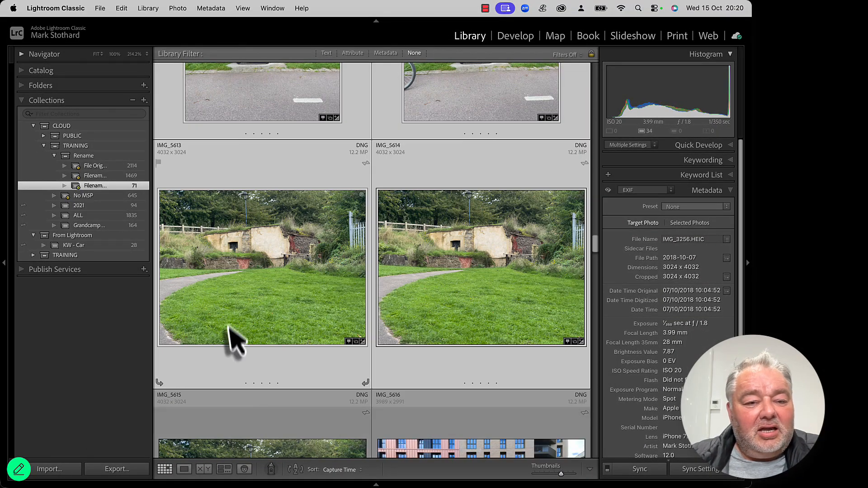
Check the library filenames of the exported originals IMG_5610 to IMG_5614 in the grid
scroll(229, 334, up, 2)
click(236, 291)
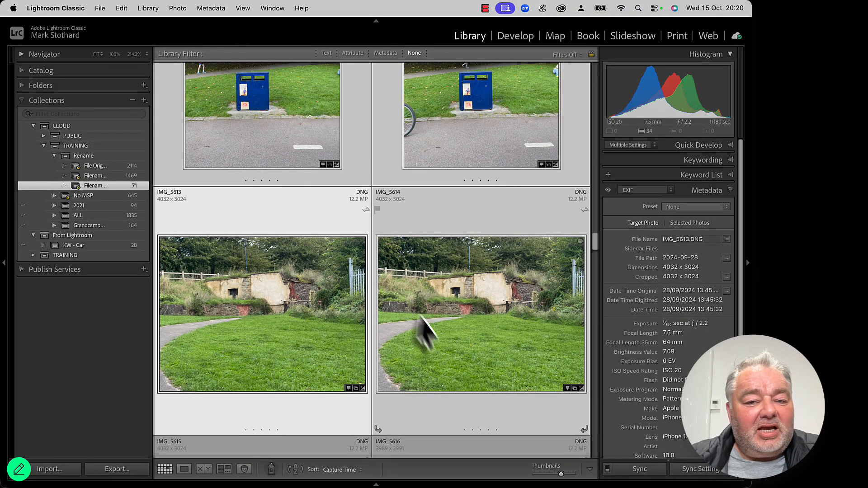
scroll(407, 316, up, 4)
scroll(317, 289, up, 4)
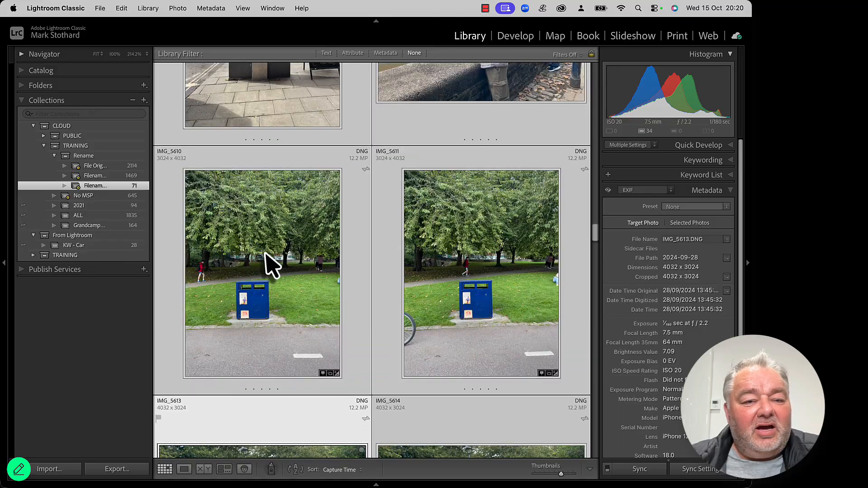
click(266, 259)
click(412, 272)
scroll(414, 270, down, 2)
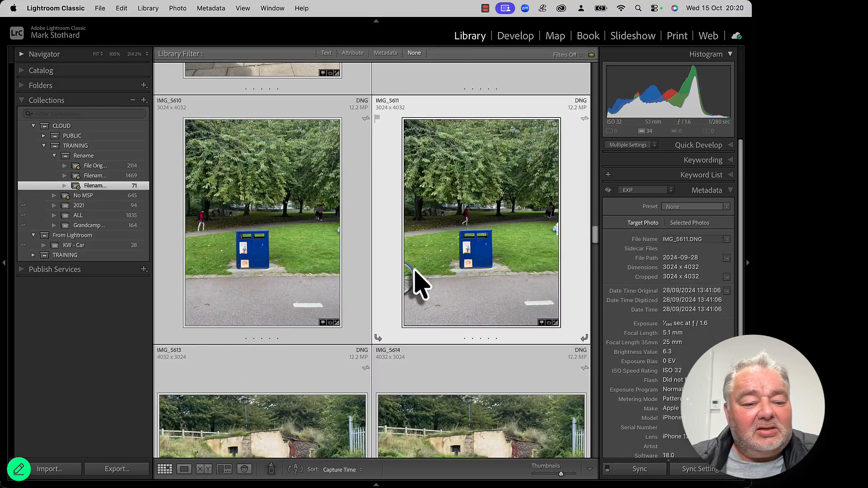
View IMG_5610 in Loupe view, step through the neighbouring selected photos to check their filenames, and return to the grid
click(205, 173)
double_click(186, 132)
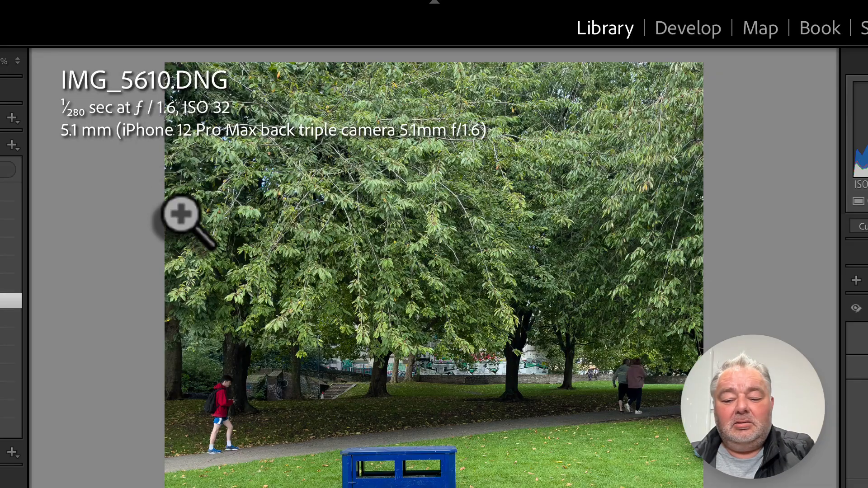
key(Right)
key(Right)
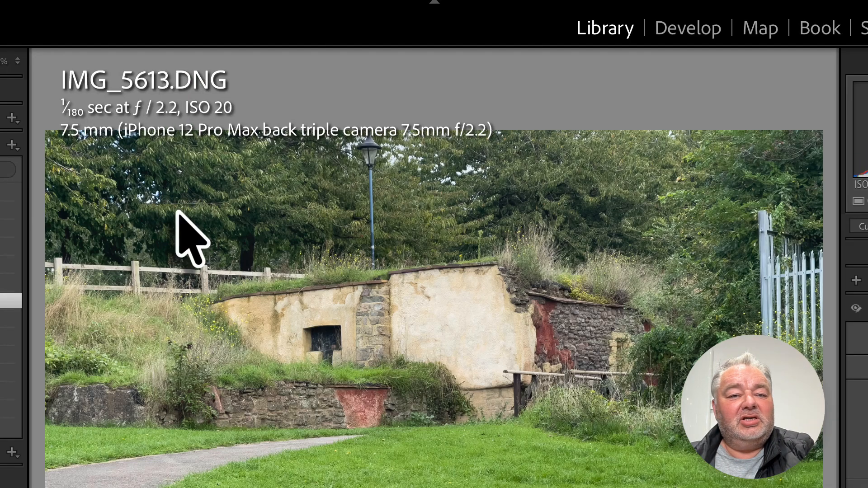
key(Right)
key(Right)
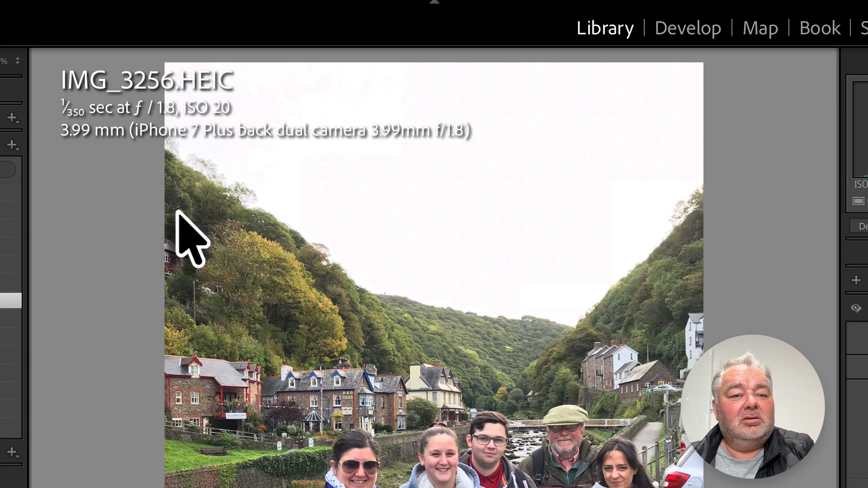
key(Left)
key(Left)
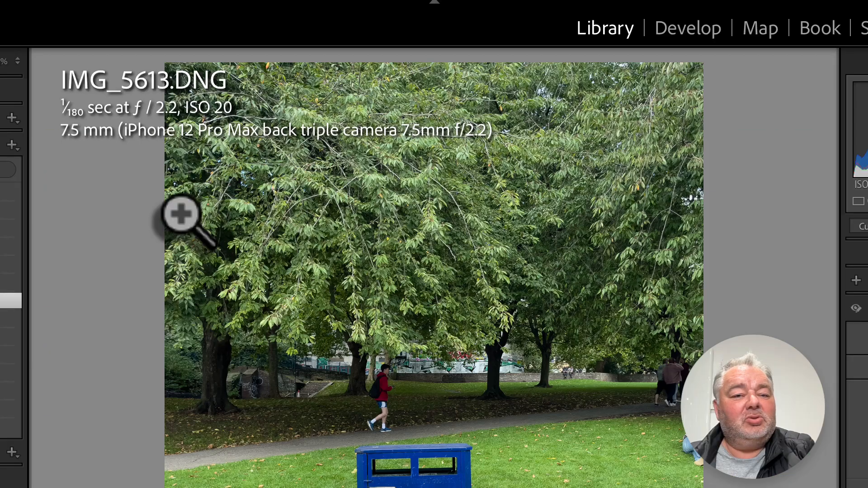
key(Left)
key(g)
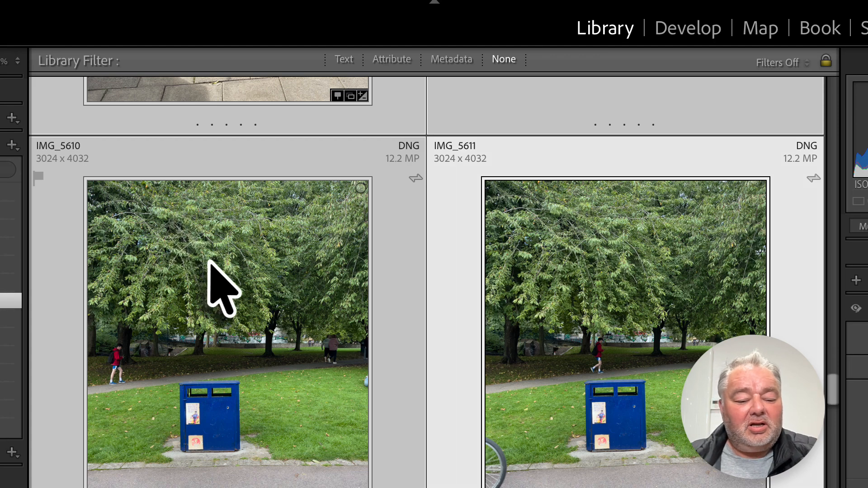
Switch to Finder, review the exported filenames in the Smith and Jones folder, and return to Lightroom Classic
key(super+Tab)
click(529, 361)
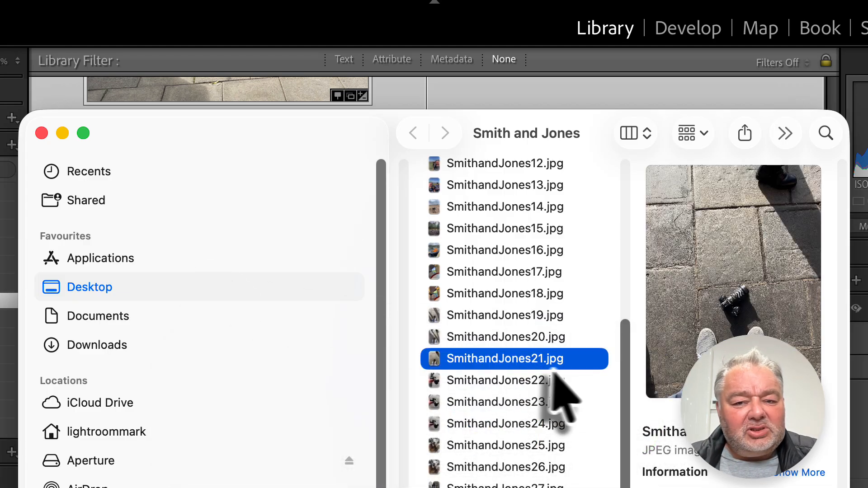
scroll(495, 426, up, 5)
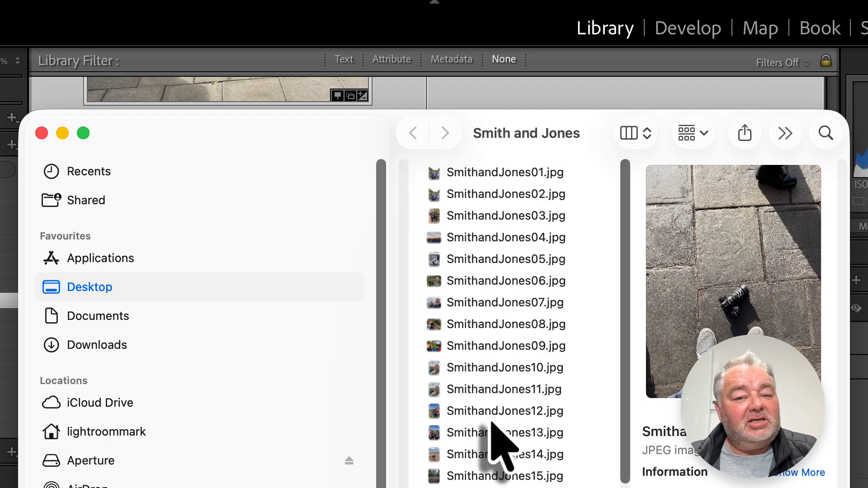
scroll(492, 423, down, 5)
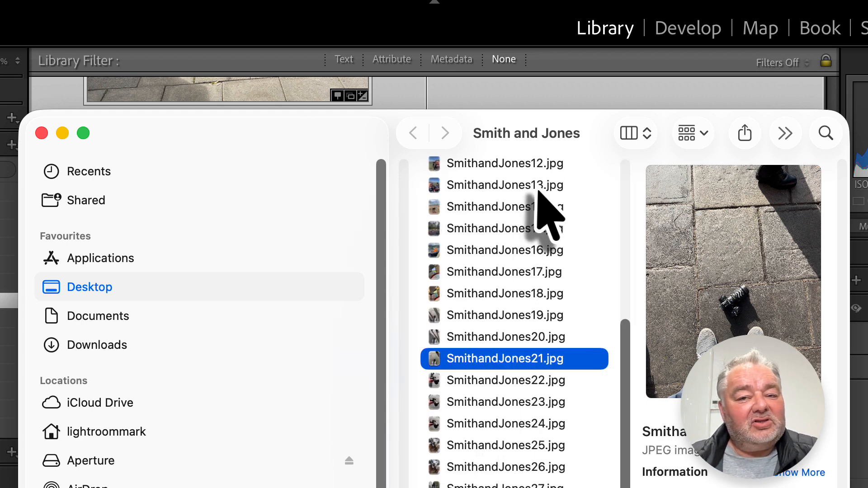
scroll(550, 212, up, 5)
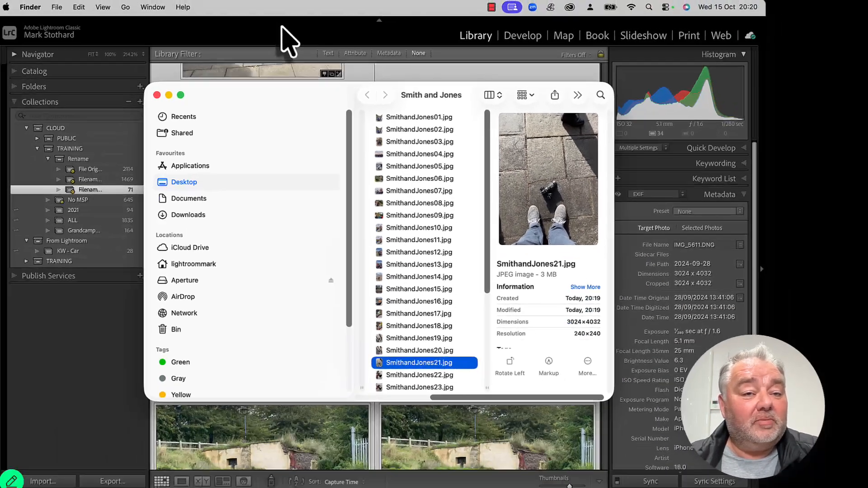
click(264, 19)
Open Rename Photos for the selected photos, inspect the template of the Original naming preset, and close the editor without saving
click(148, 8)
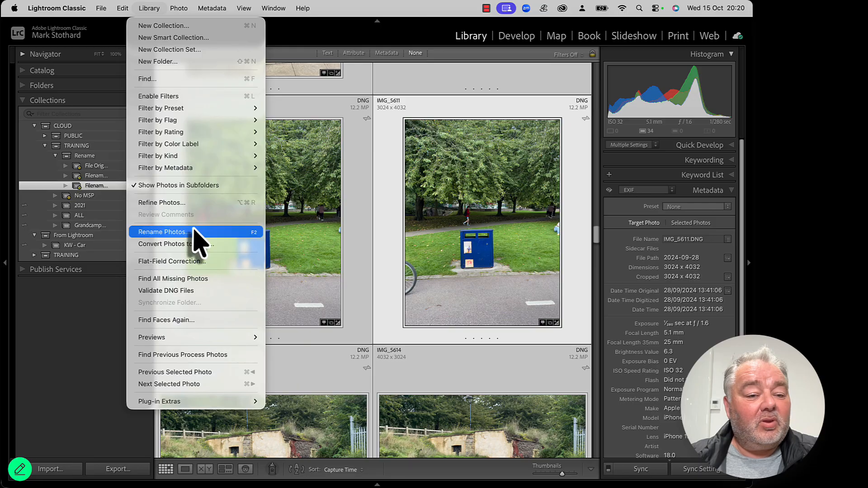
click(193, 232)
click(304, 146)
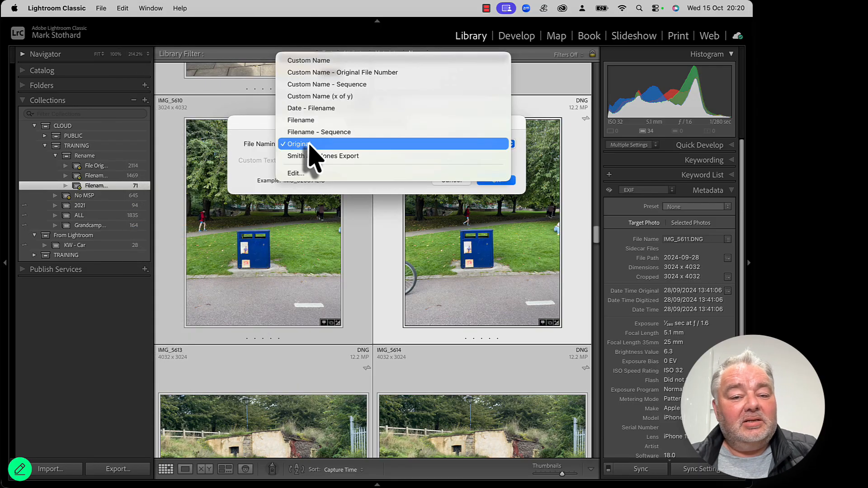
click(315, 173)
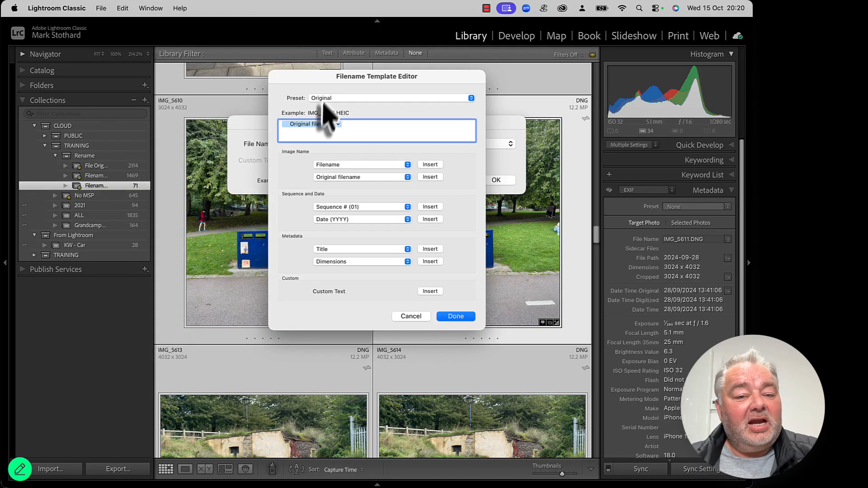
click(410, 317)
Choose the Smith and Jones Export naming preset, open it in the Filename Template Editor, and look through the preset options
click(319, 145)
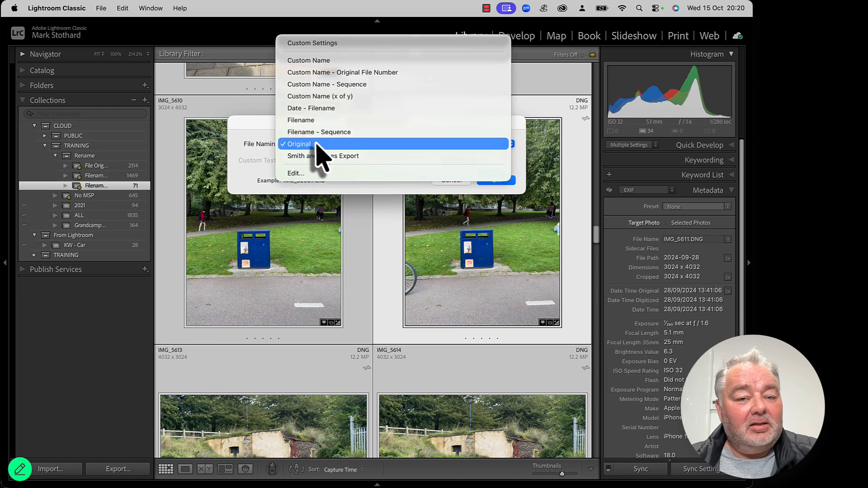
click(332, 157)
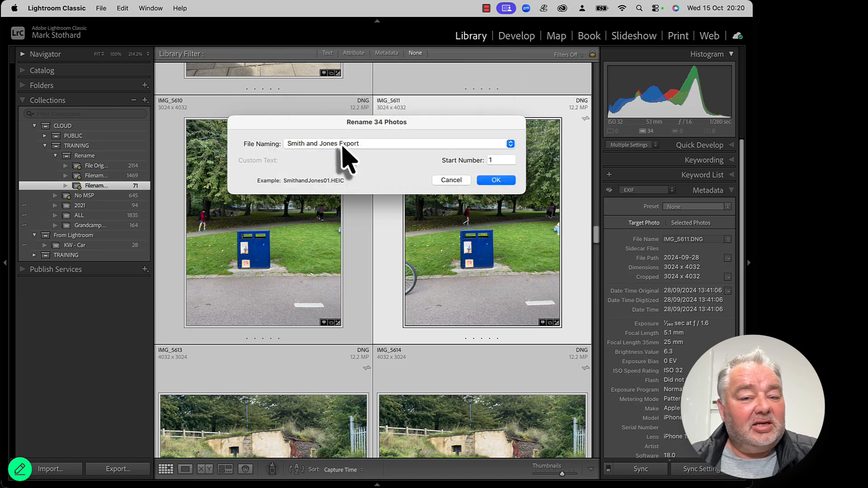
click(342, 145)
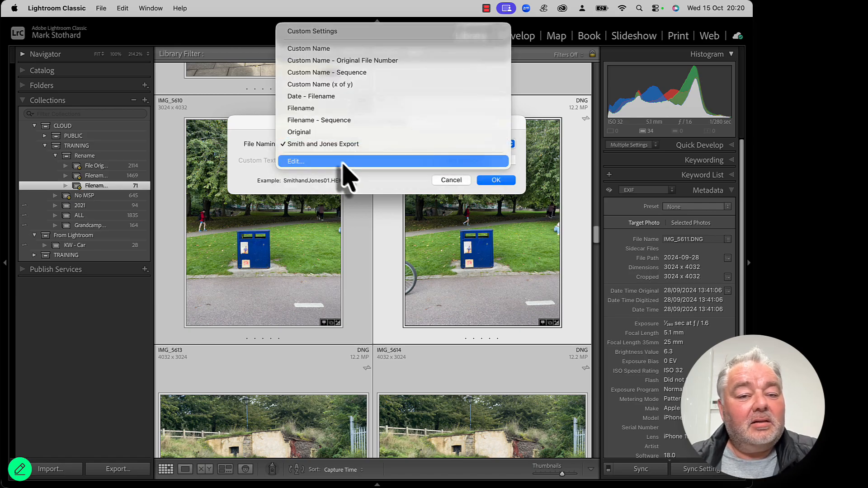
click(343, 162)
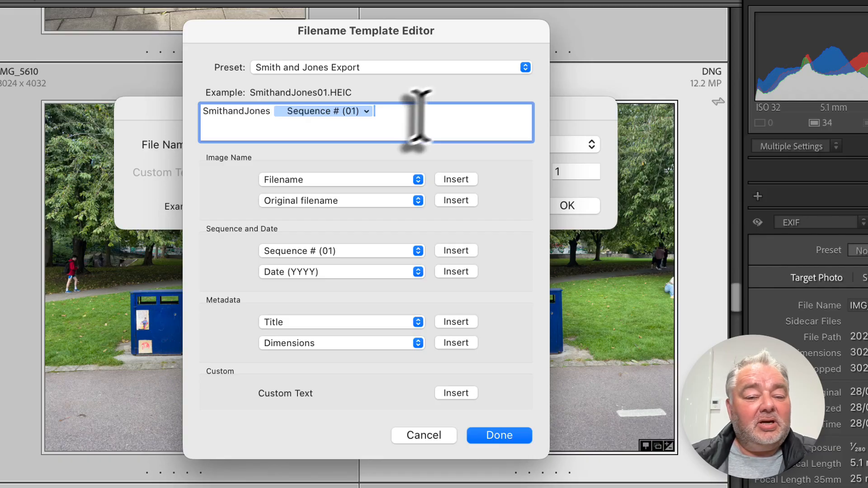
click(482, 68)
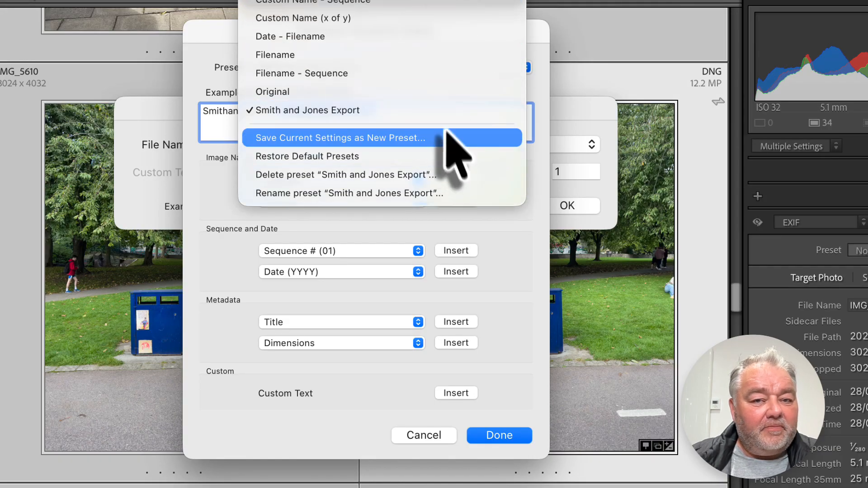
click(272, 111)
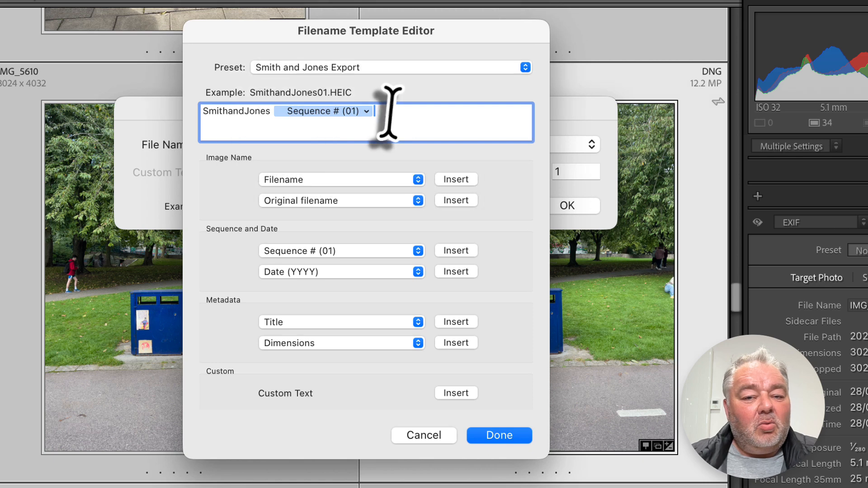
Clear the filename template, browse the sequence formats, and build a new start with Date (YYYYMMDD) followed by an underscore
key(BackSpace)
key(BackSpace)
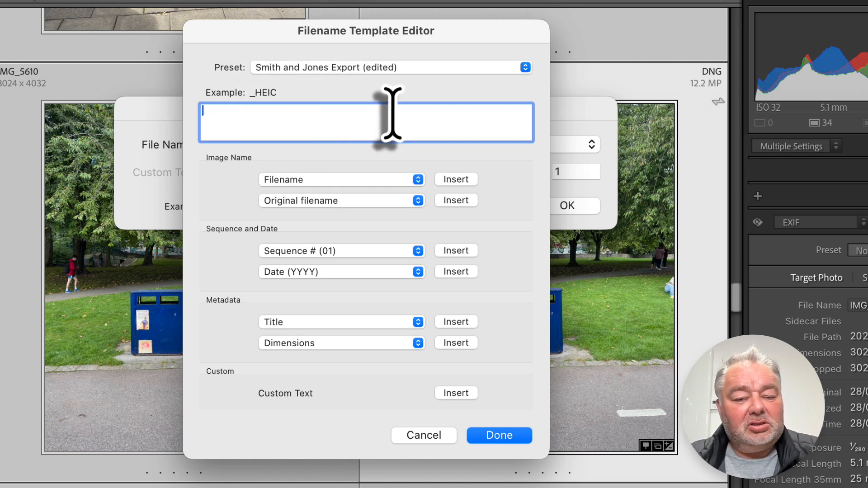
click(332, 252)
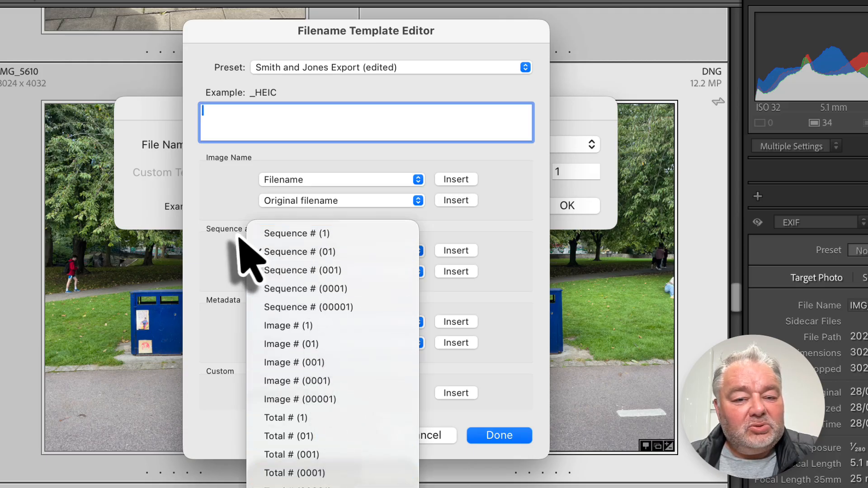
click(206, 254)
click(311, 273)
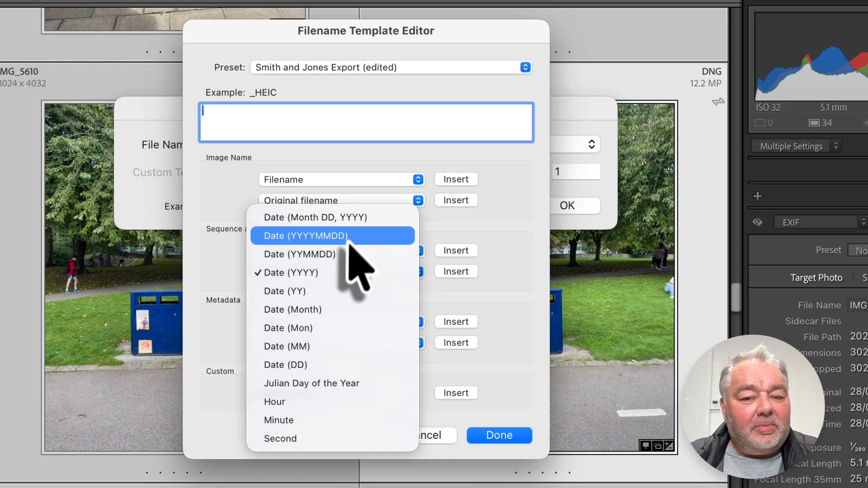
click(316, 236)
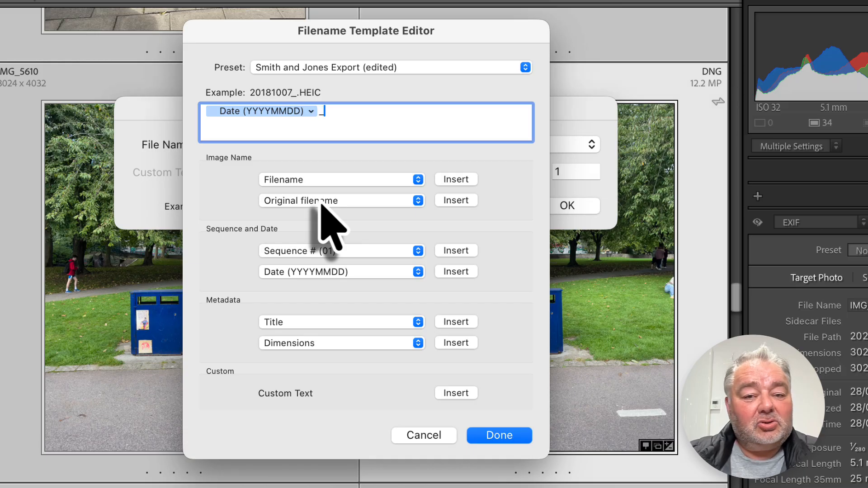
Append Hour, Minute, Second and Original filename tokens to the filename template, removing the duplicate Hour token
click(322, 273)
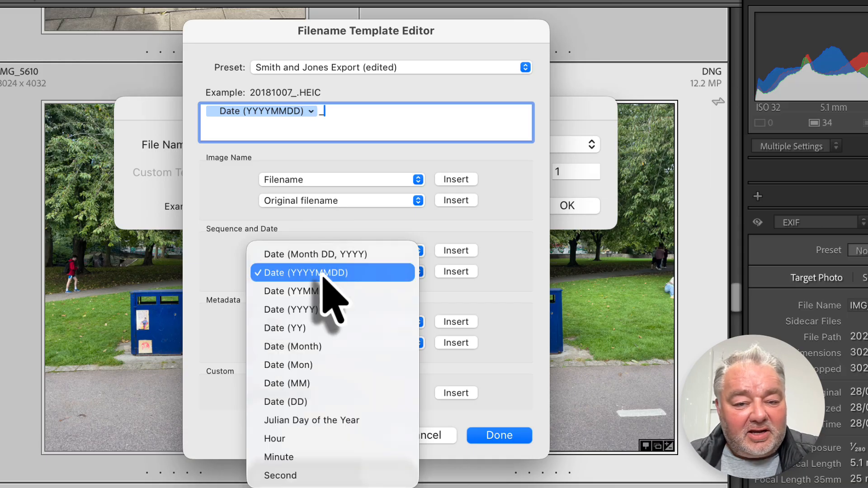
click(324, 439)
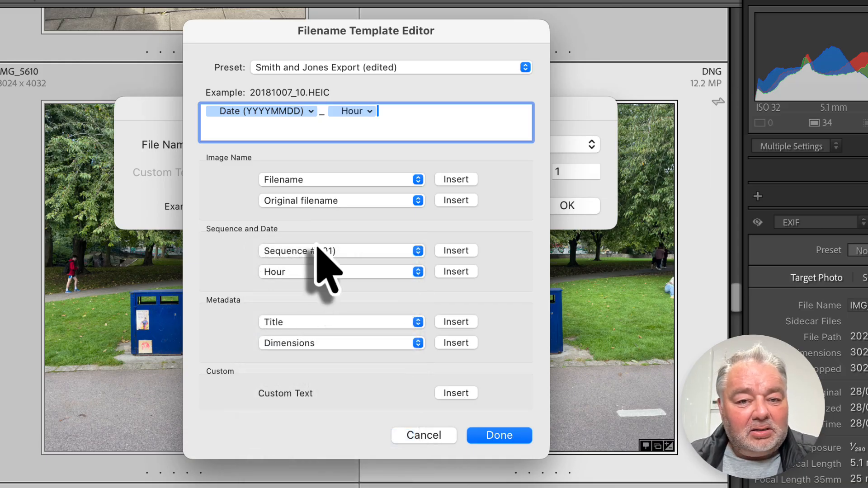
click(456, 272)
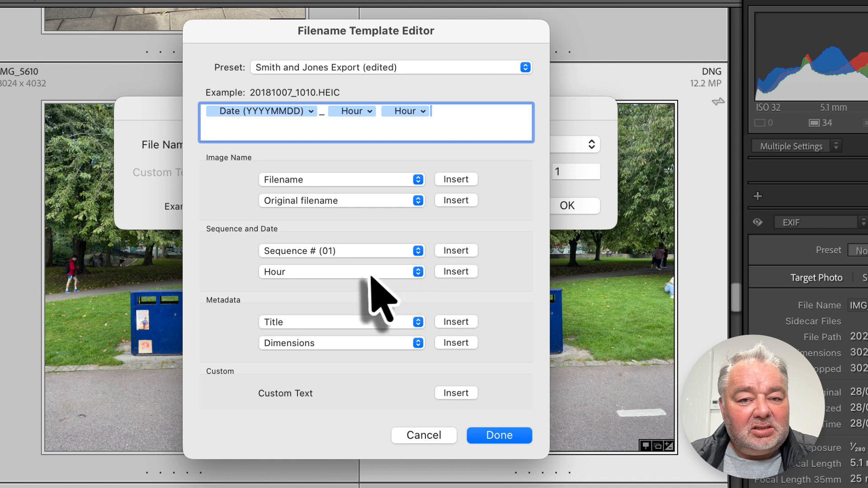
key(BackSpace)
click(399, 271)
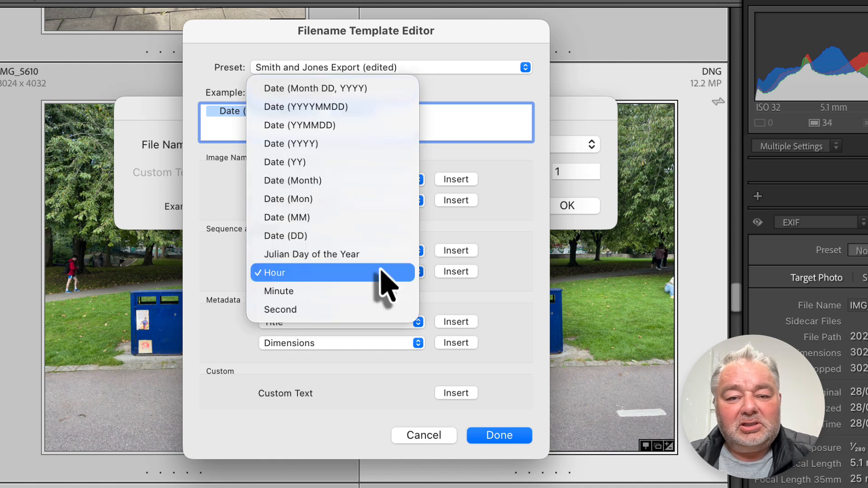
click(380, 291)
click(374, 272)
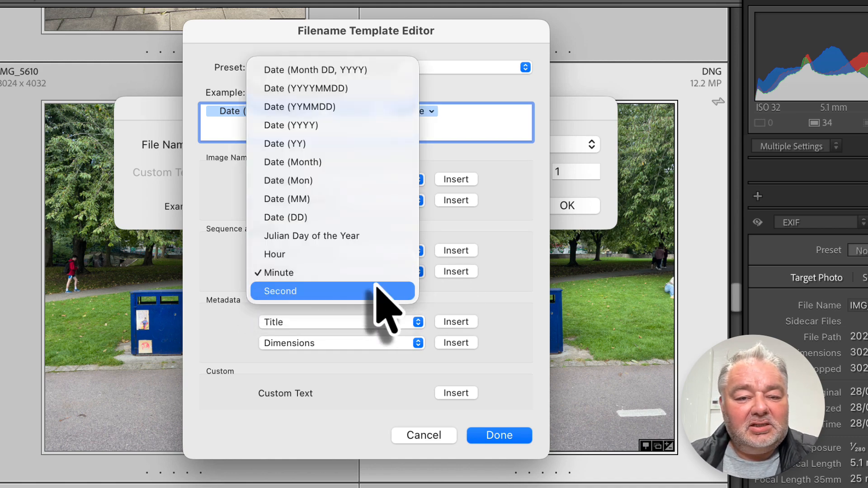
click(375, 291)
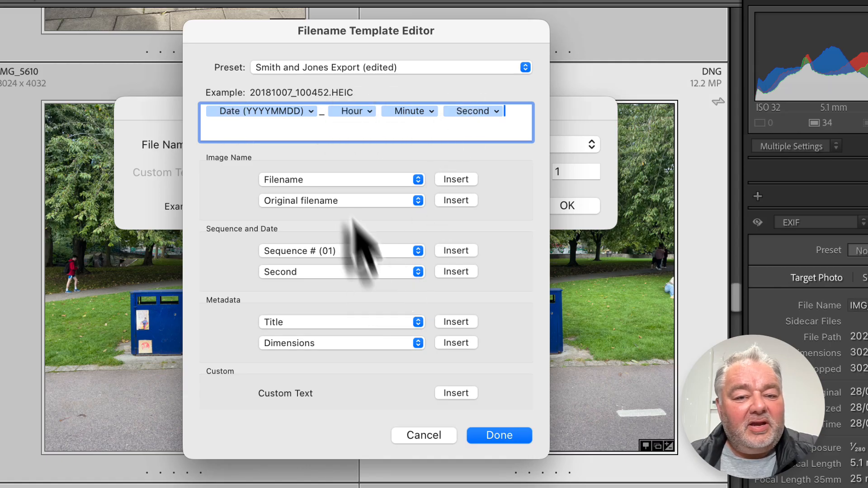
click(458, 203)
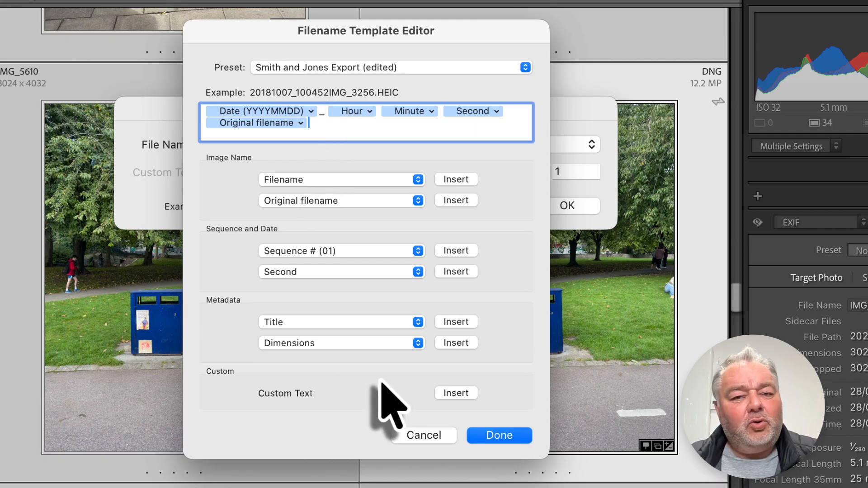
Clear the whole filename template, then cancel both the template editor and the renaming of the photos
click(330, 323)
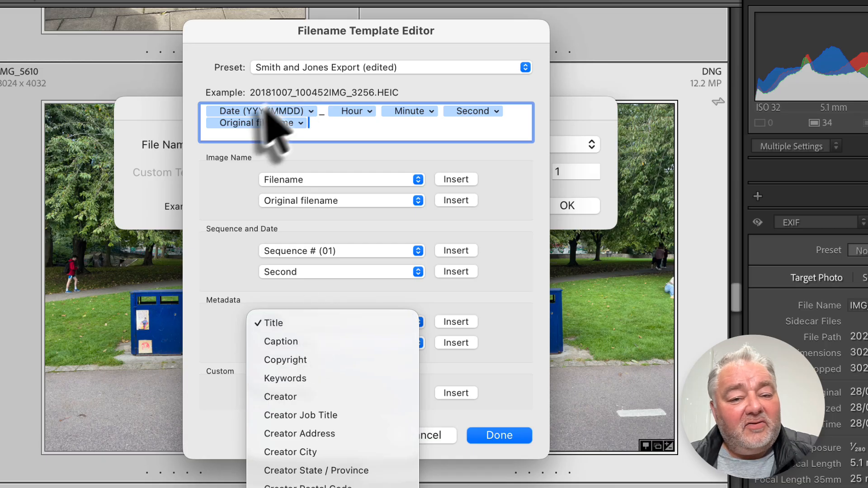
click(328, 122)
drag(329, 121, 203, 102)
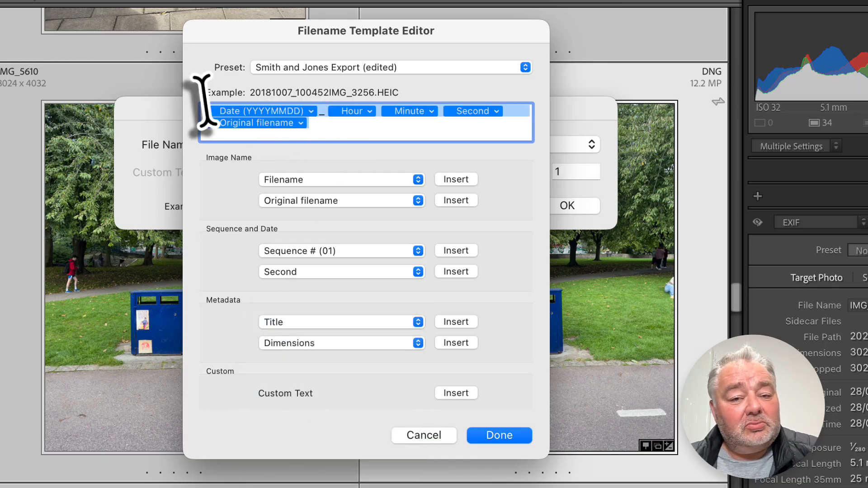
key(BackSpace)
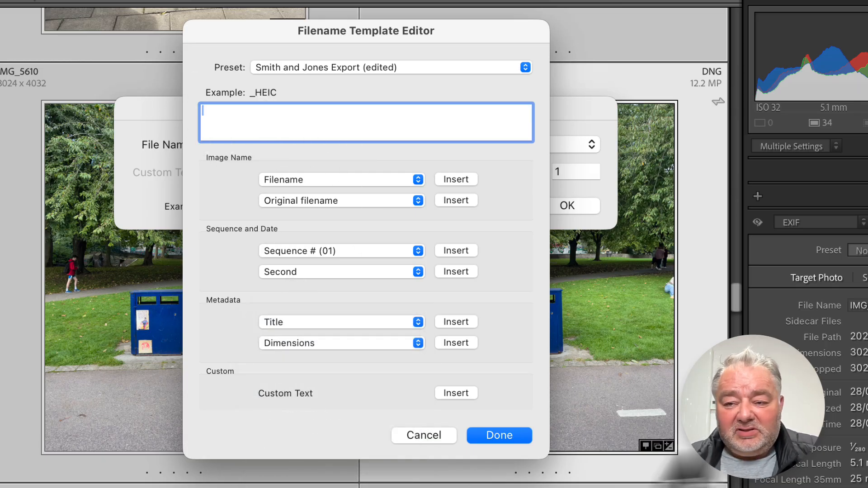
click(424, 435)
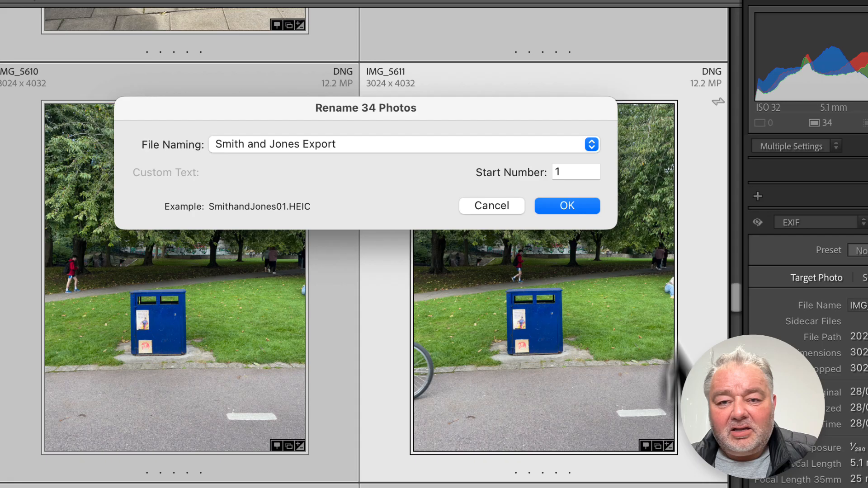
click(511, 209)
Show the IPTC metadata fields and enter Litterbin as the title of IMG_5611
click(796, 223)
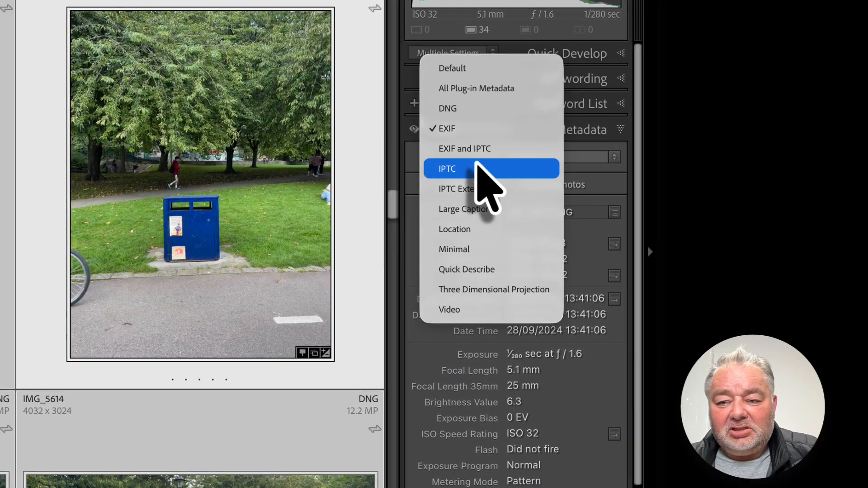
click(474, 169)
scroll(549, 305, down, 5)
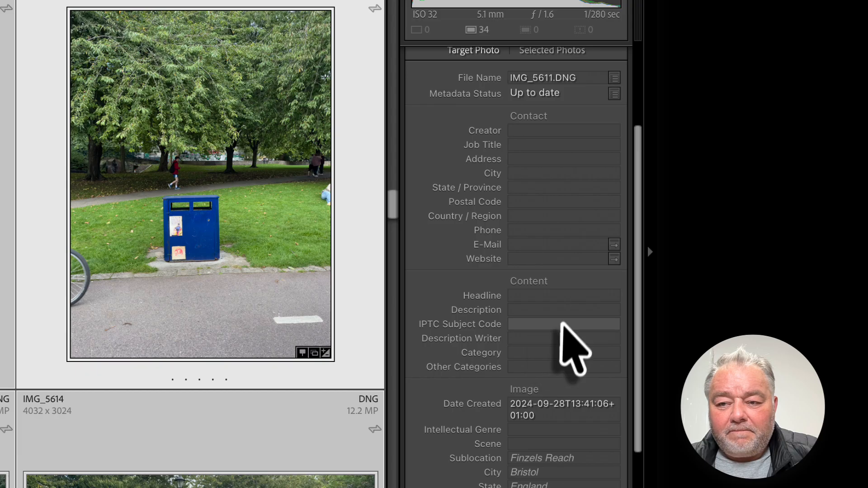
scroll(549, 348, down, 8)
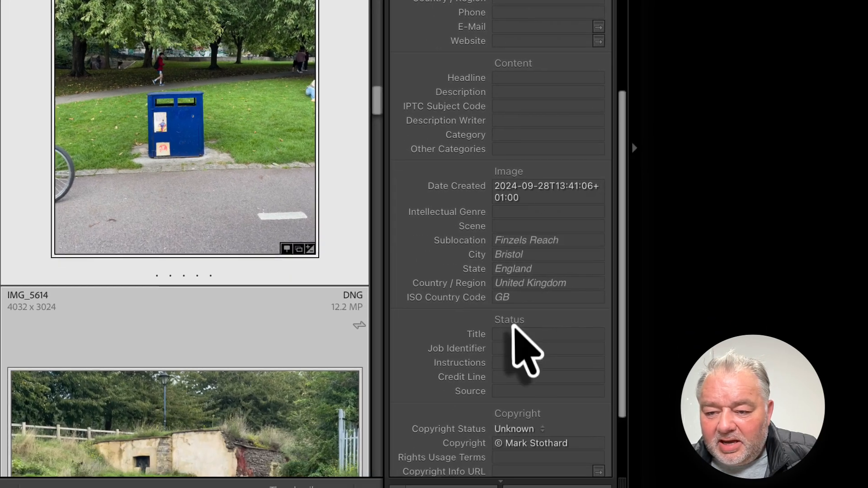
click(526, 434)
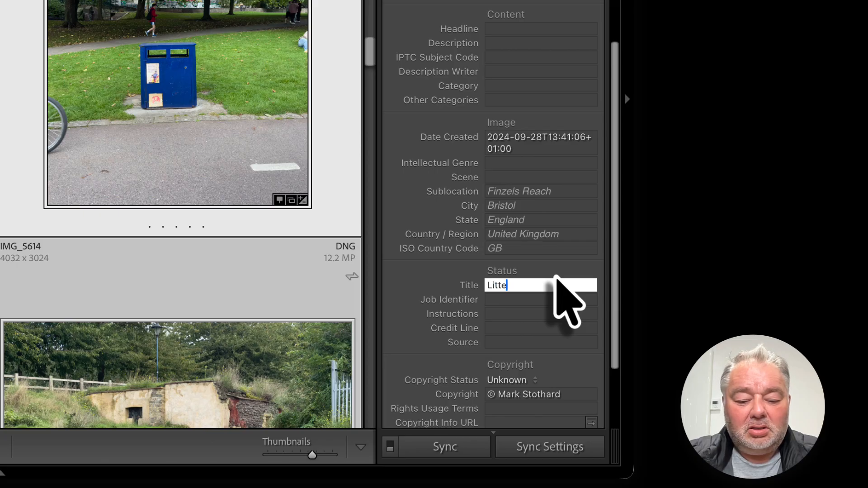
text(n)
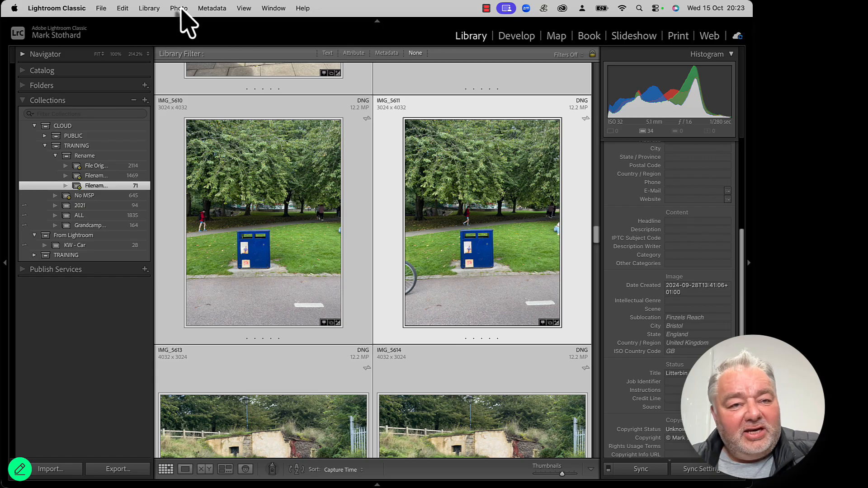
click(150, 9)
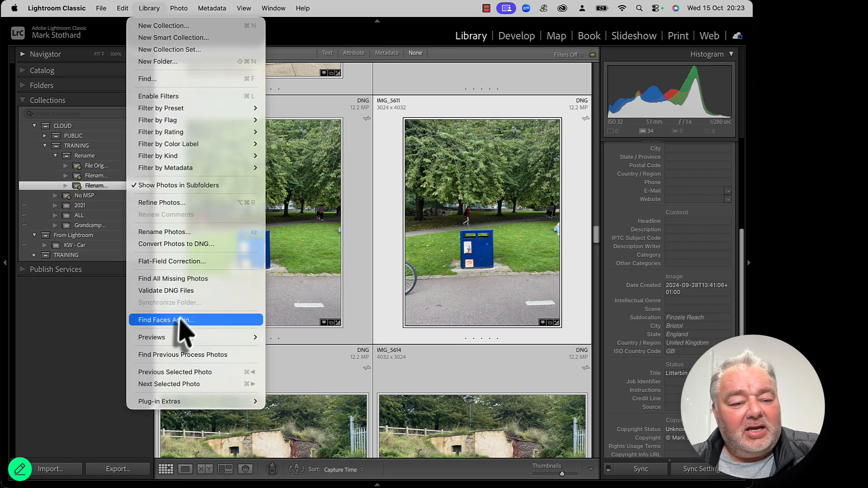
mouse_move(178, 339)
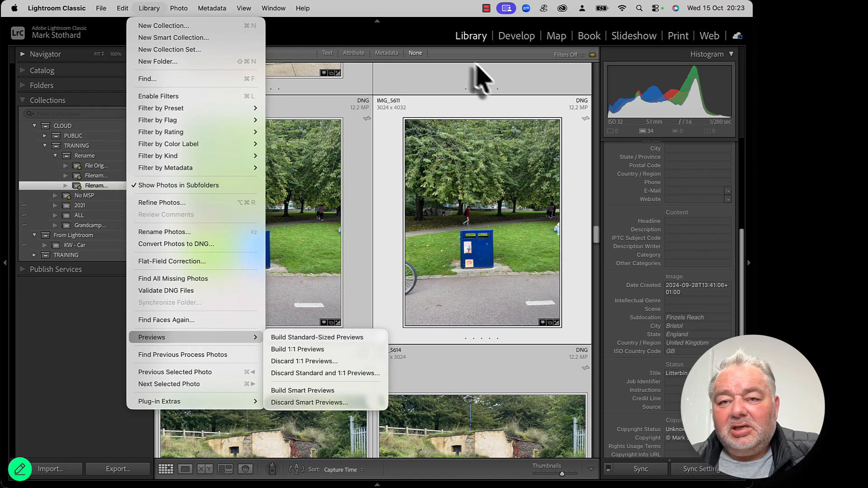
Make IMG_5610 the active photo and open the filename template editor for renaming the selected photos
click(410, 39)
scroll(706, 339, down, 3)
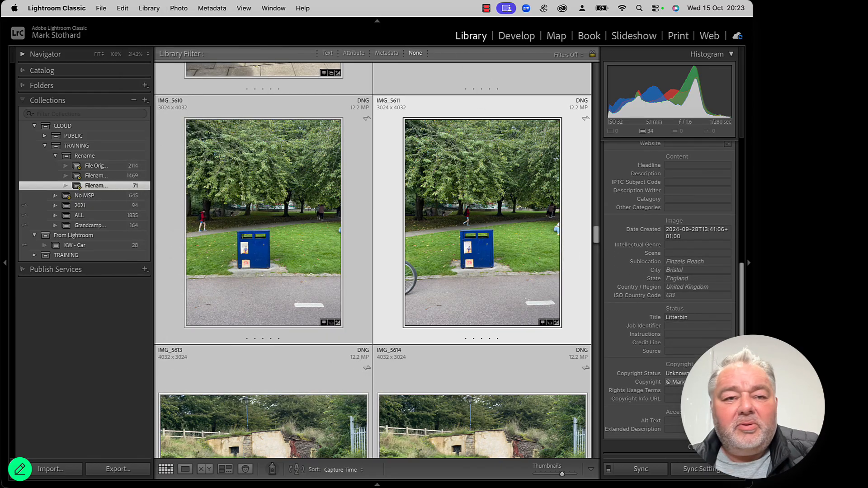
click(240, 176)
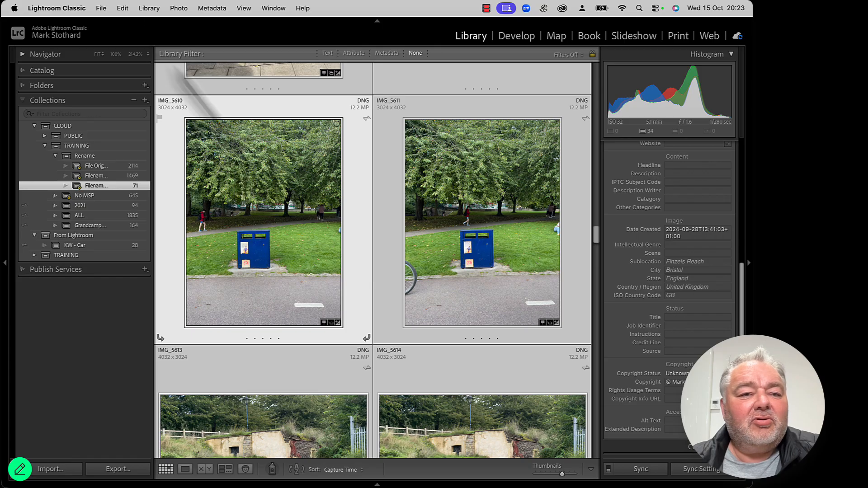
click(149, 8)
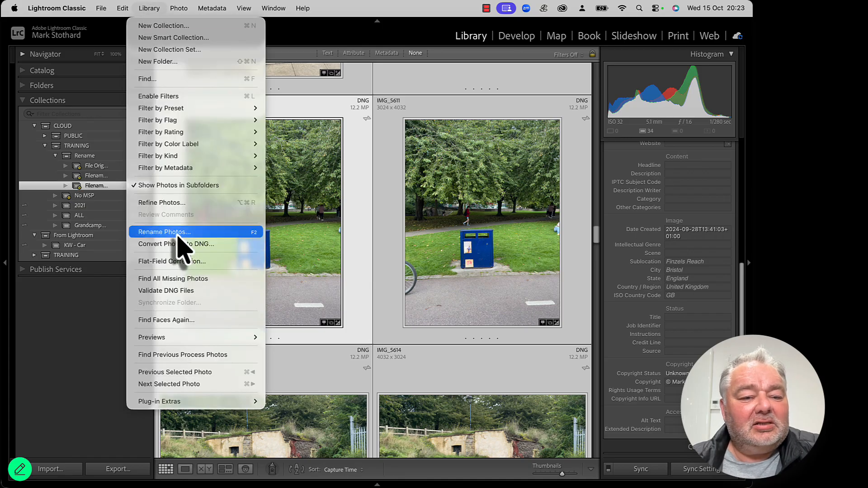
click(179, 235)
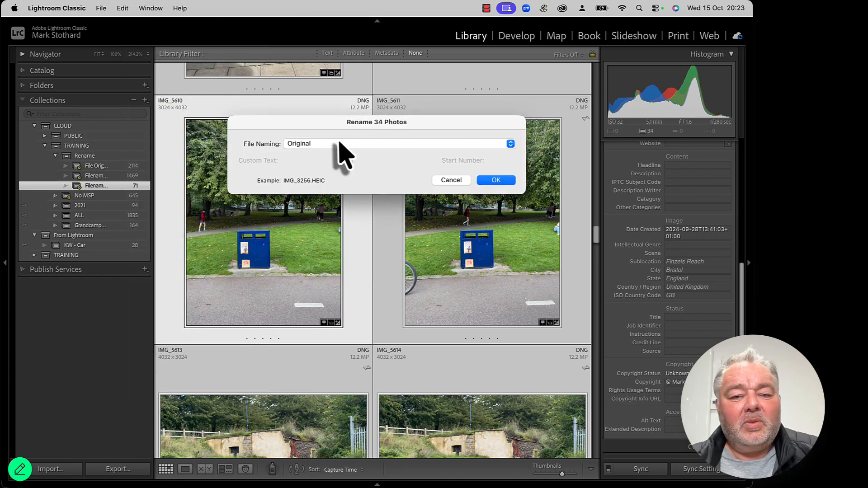
click(339, 144)
click(329, 174)
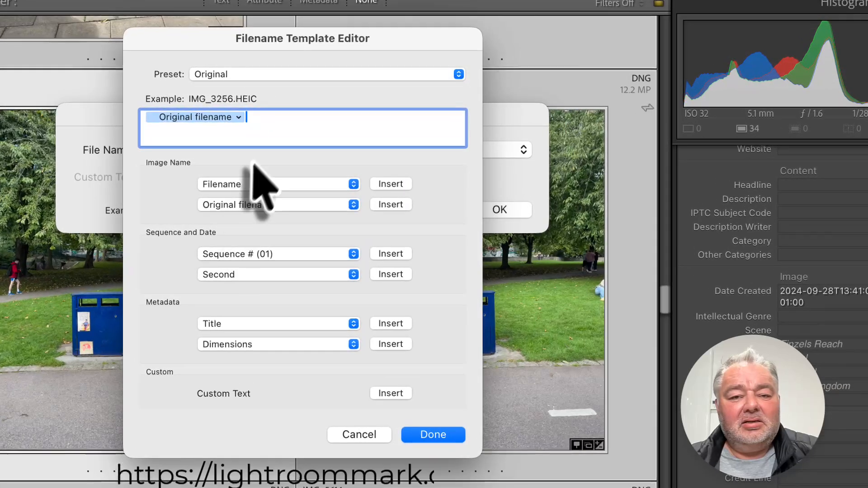
Replace the filename template with the Title token, an underscore and the Copyright token
key(BackSpace)
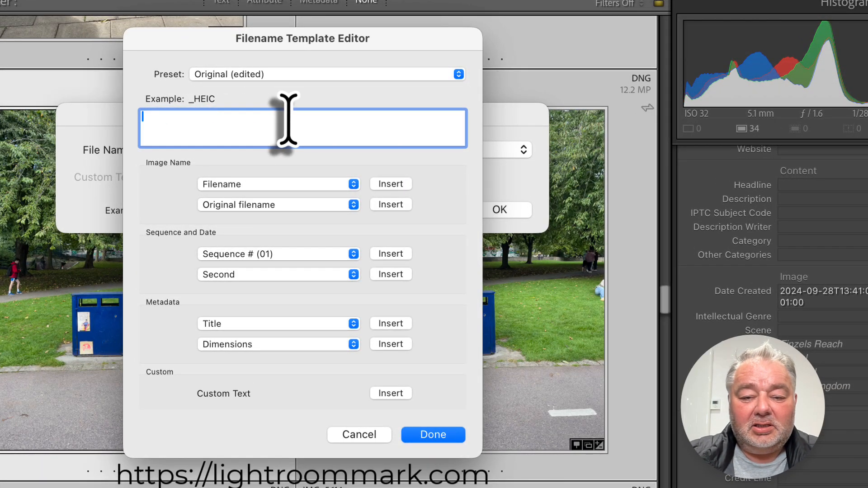
click(382, 324)
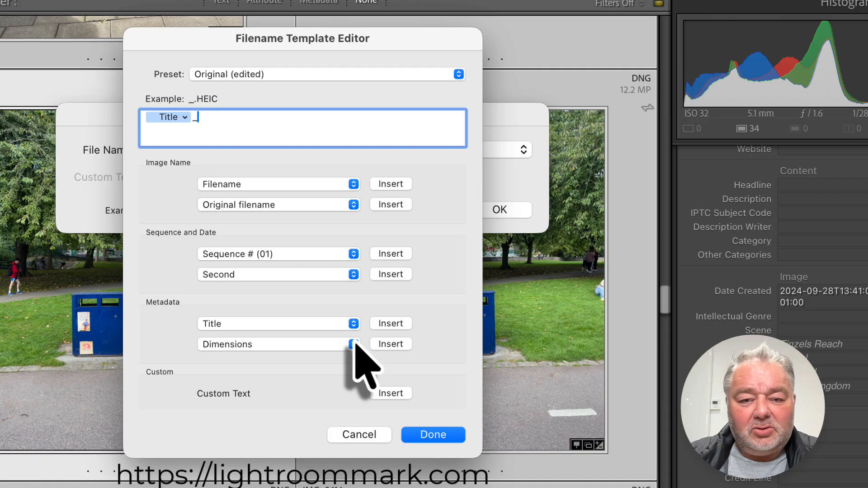
click(346, 324)
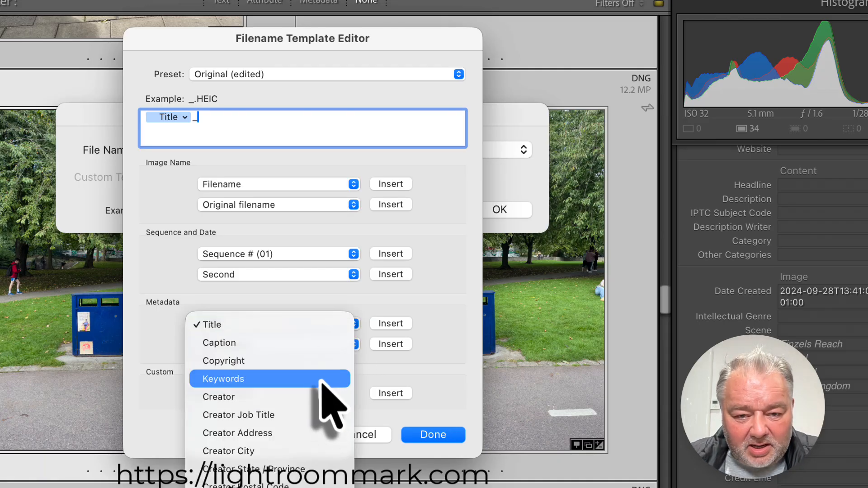
click(318, 362)
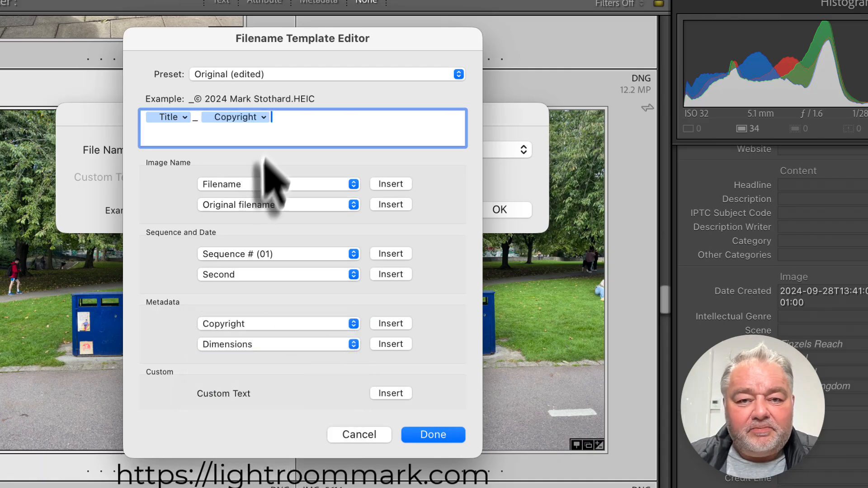
Save the template as a new preset named Title and cancel renaming the library photos
click(240, 75)
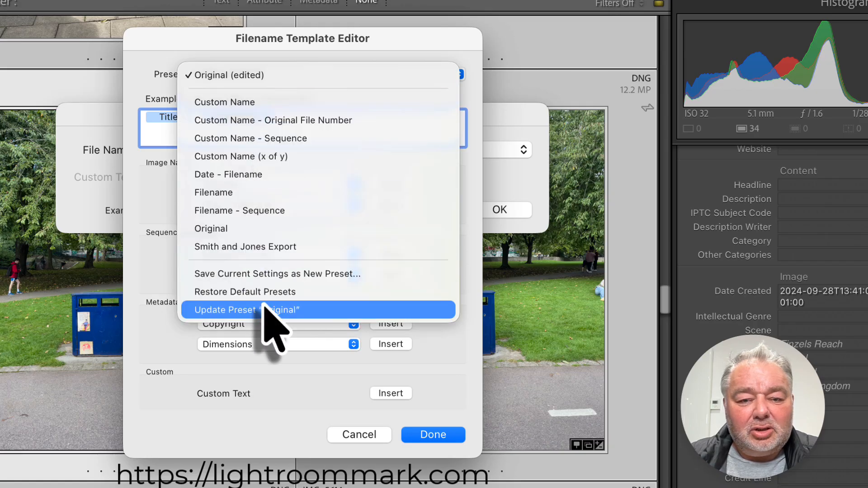
click(269, 274)
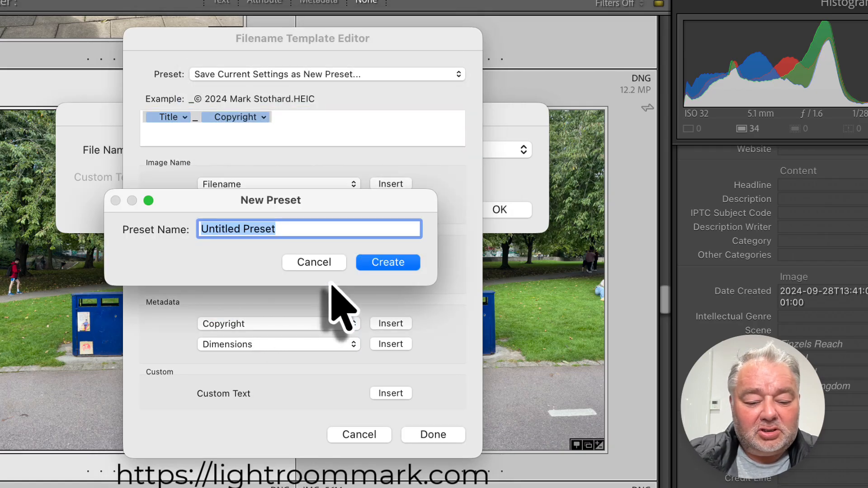
click(387, 265)
click(425, 437)
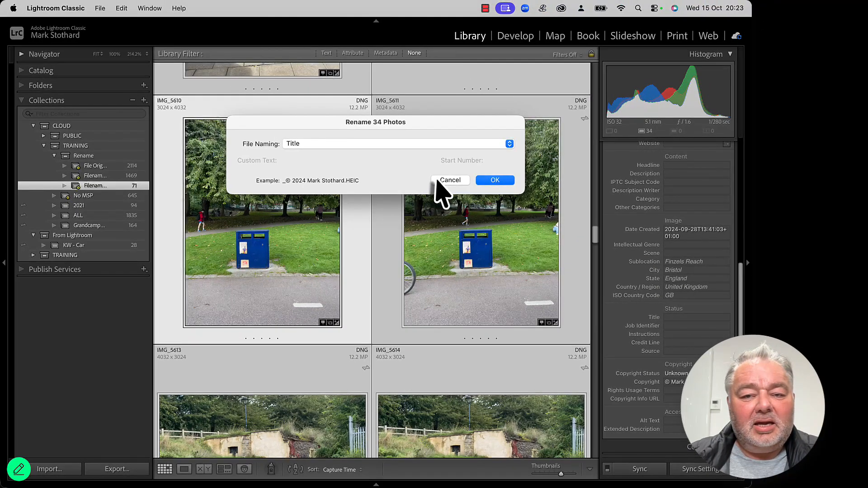
click(447, 184)
Open the export settings for the selected photos and put the exports in a Desktop subfolder named Rename
click(64, 1)
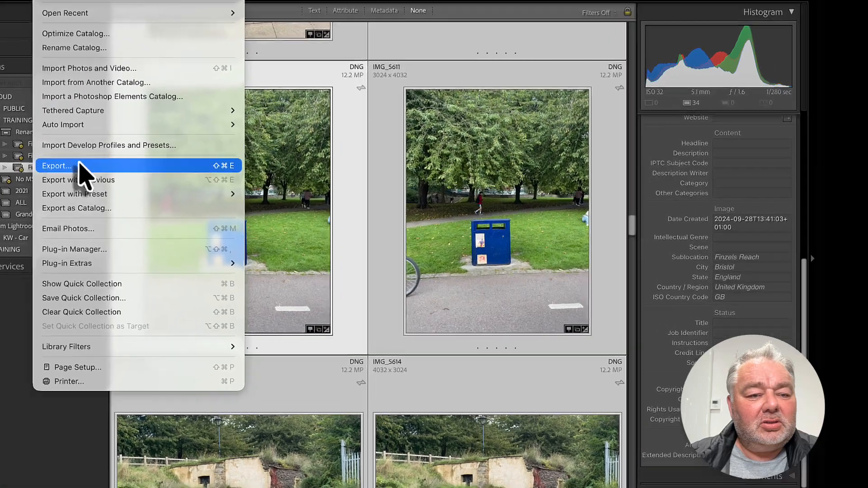
click(118, 184)
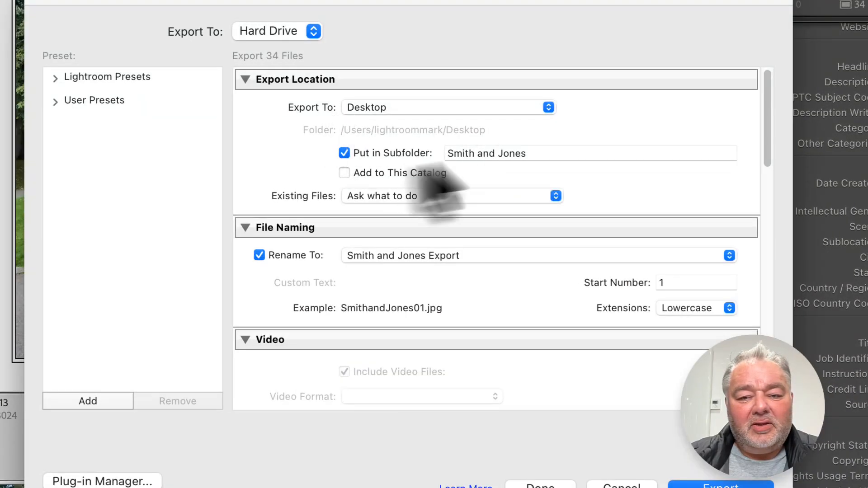
click(480, 153)
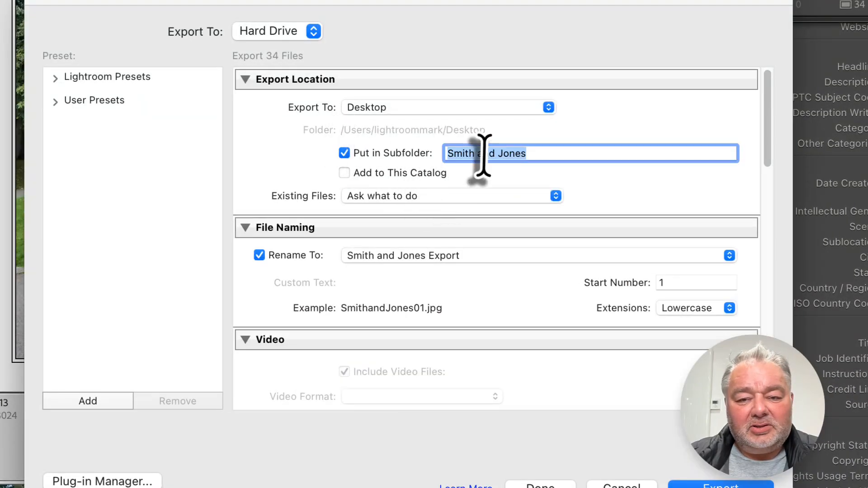
click(385, 154)
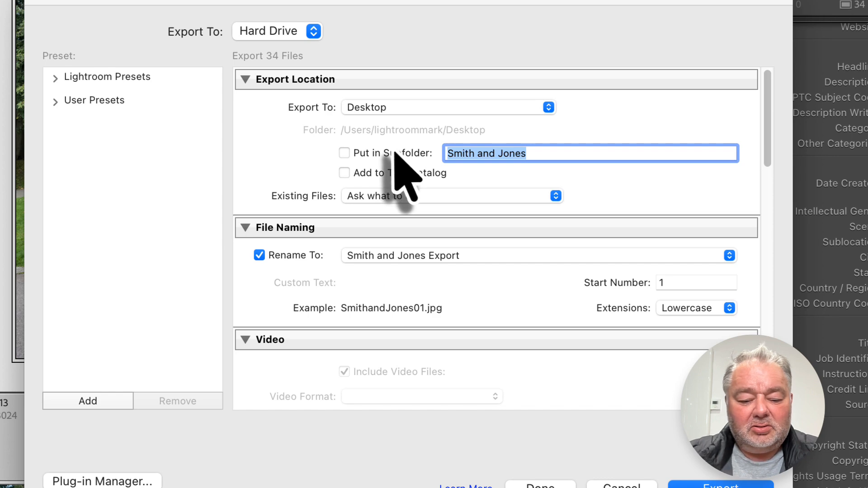
text(Rename)
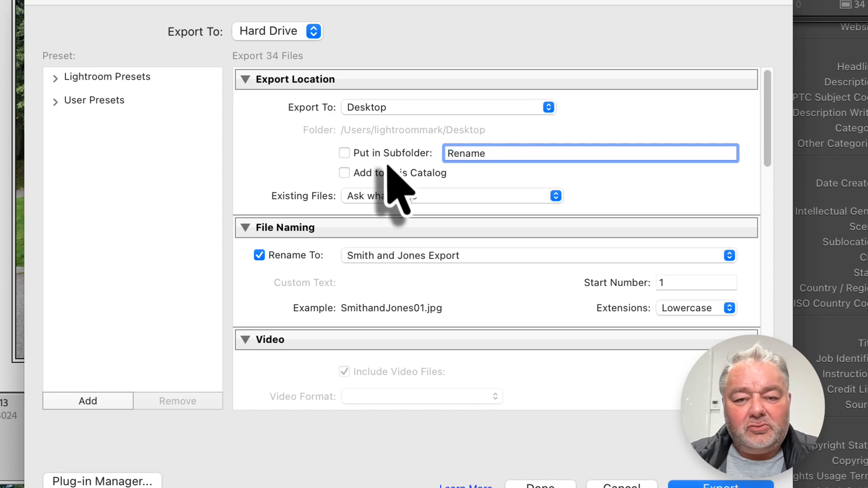
click(389, 156)
Set the export file naming to the Title preset and export the photos
click(392, 256)
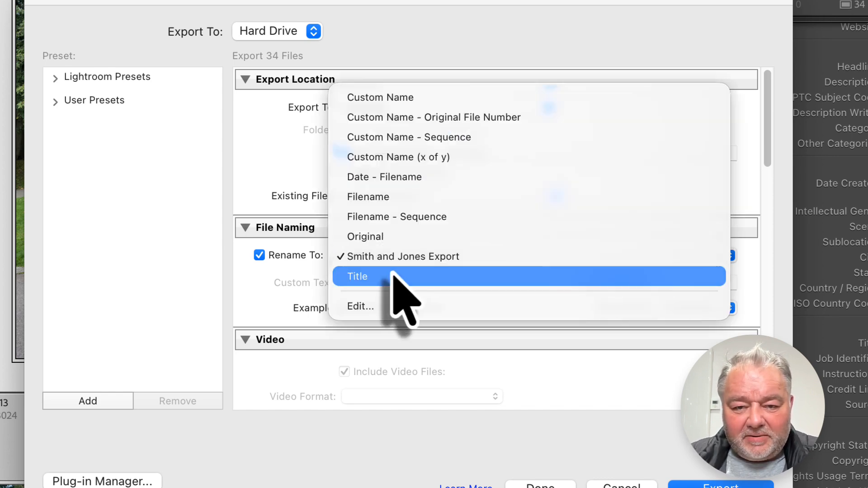
click(392, 276)
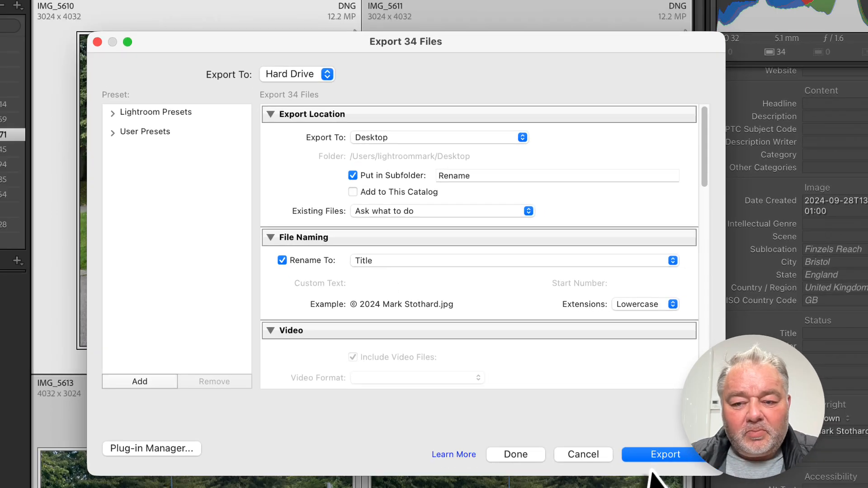
scroll(476, 368, down, 10)
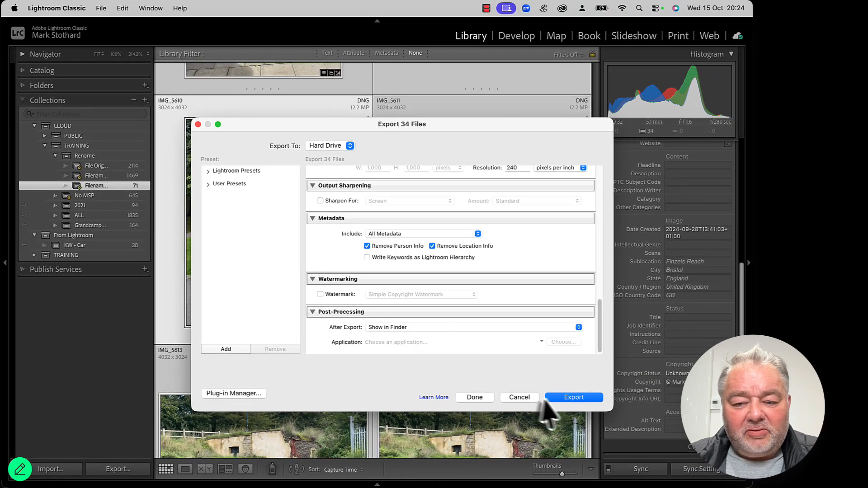
click(651, 455)
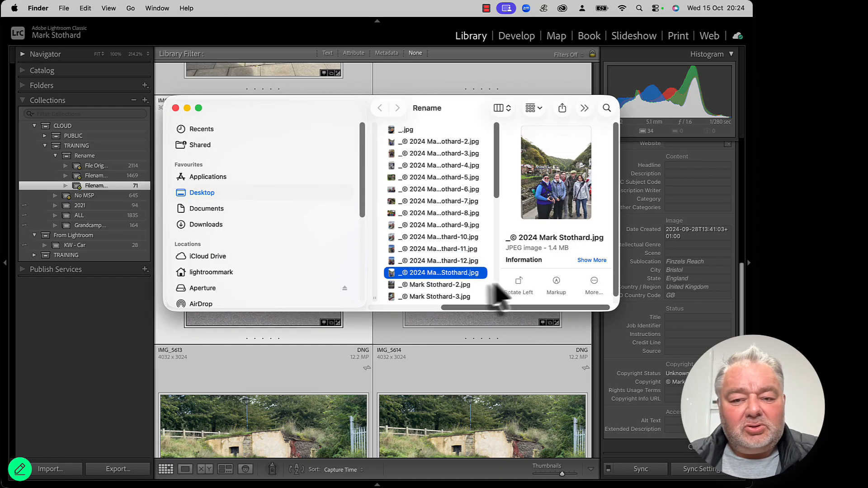
Examine the exported file names in the Rename folder, including the full Litterbin filename, and close the Finder windows to return to Lightroom Classic
click(451, 166)
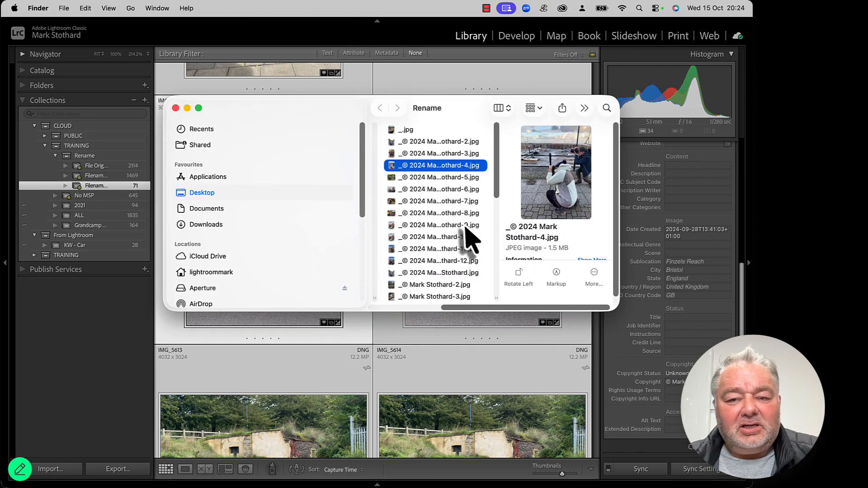
scroll(457, 270, down, 10)
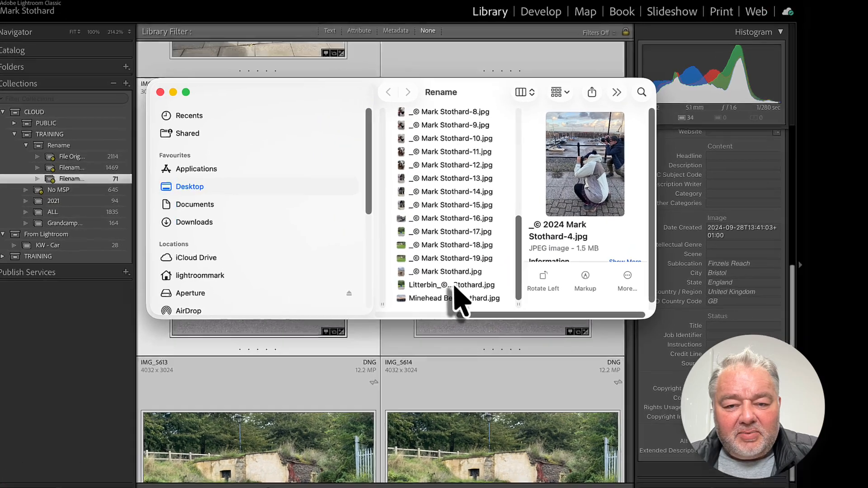
click(454, 286)
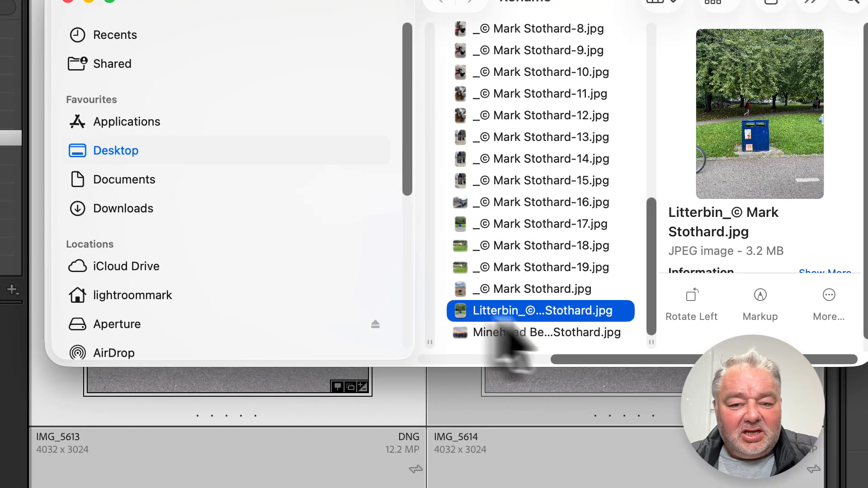
click(509, 316)
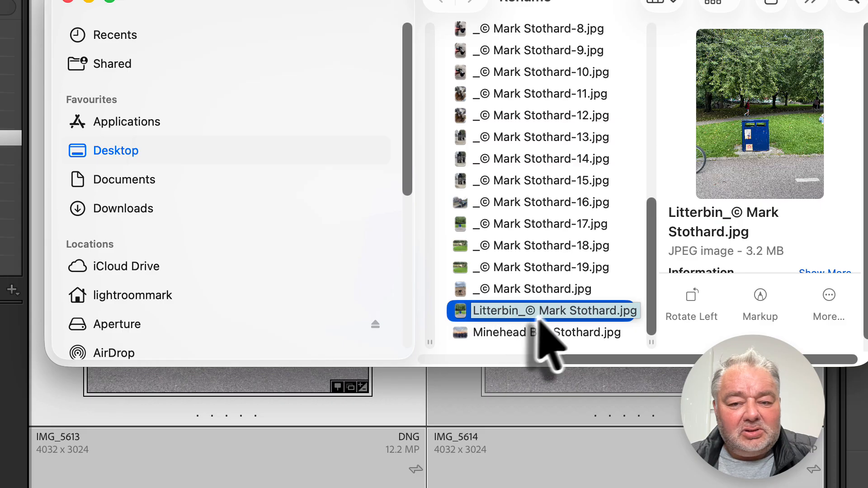
key(Return)
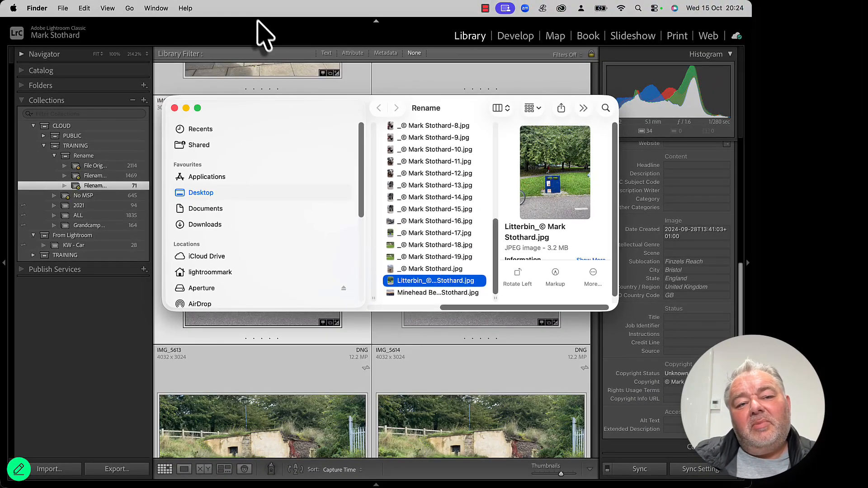
drag(284, 116, 260, 120)
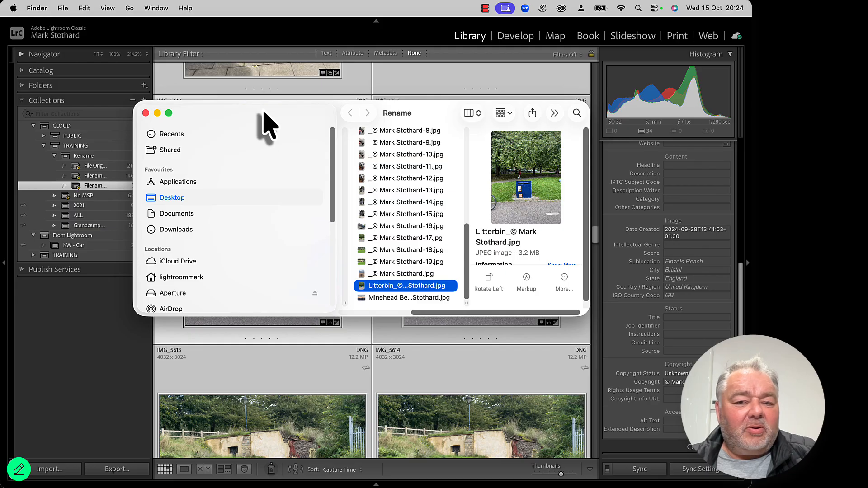
click(372, 286)
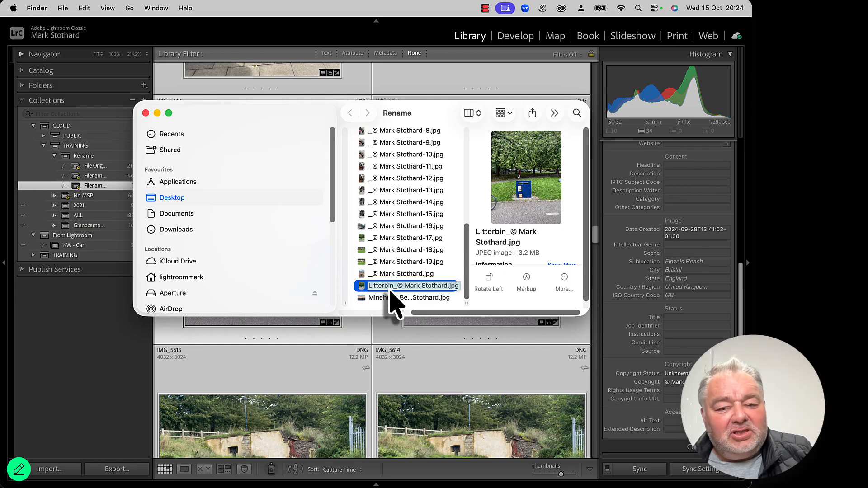
key(Return)
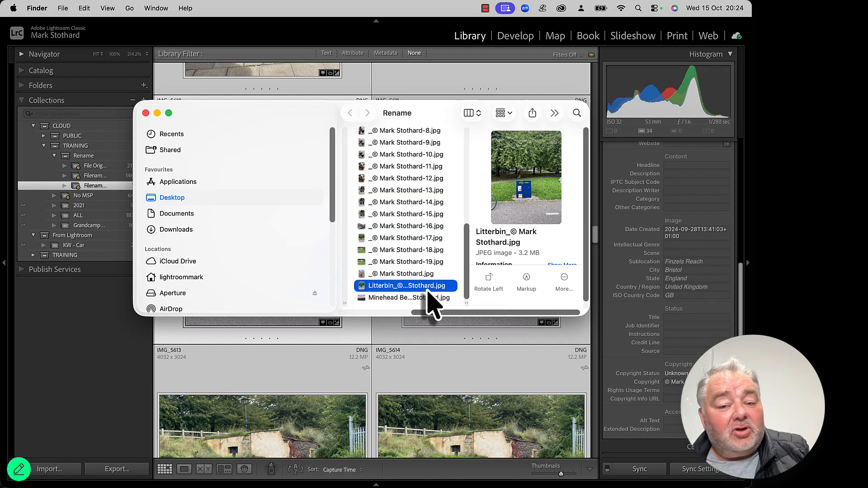
key(Return)
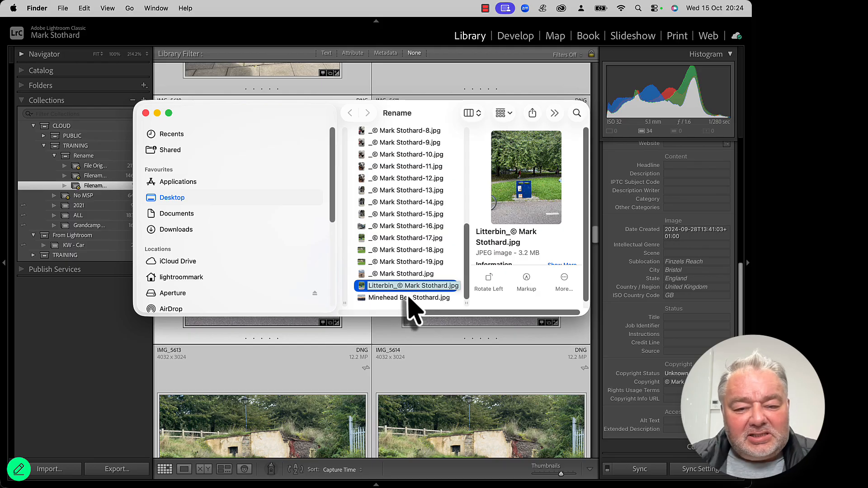
click(415, 299)
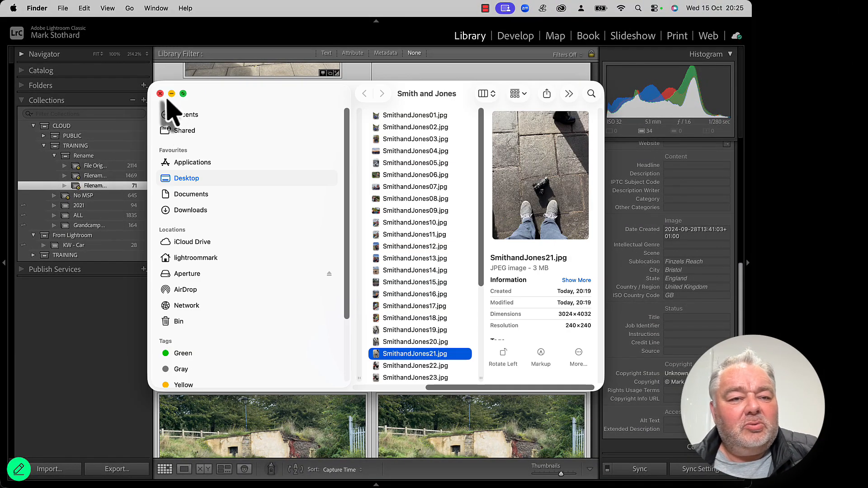
click(160, 94)
click(165, 58)
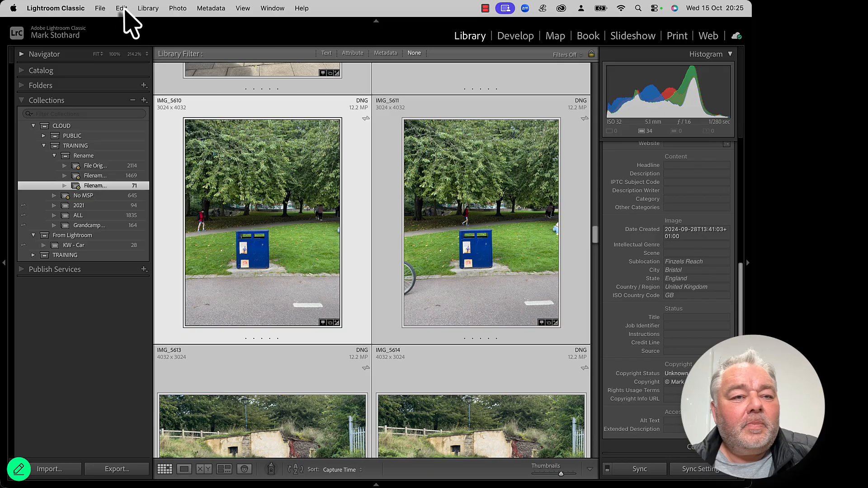
Open the filename template editor for renaming the selected photos and examine the list of saved presets
click(148, 9)
click(168, 232)
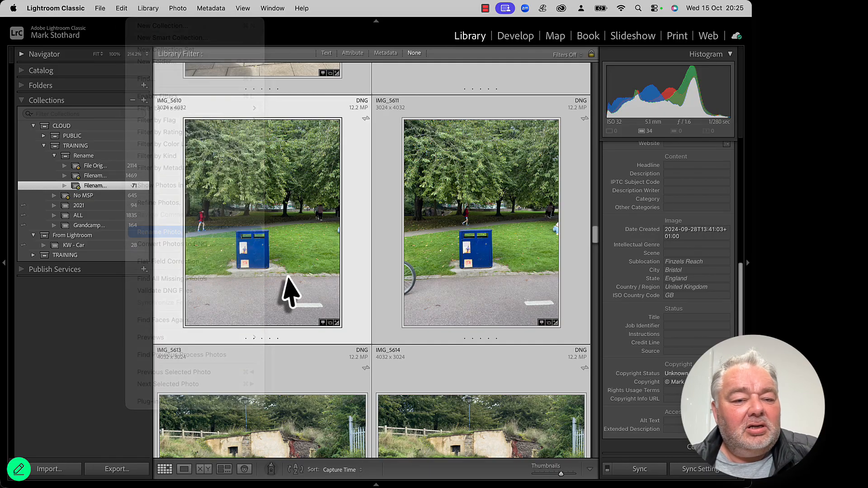
click(316, 144)
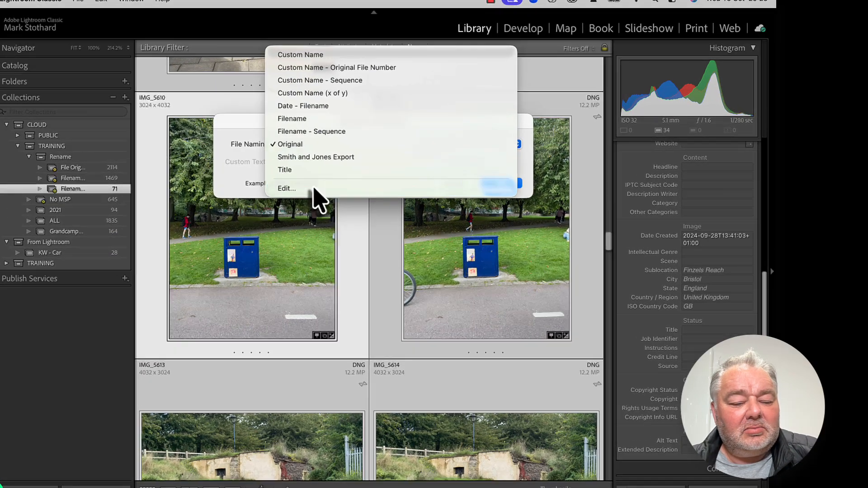
click(314, 189)
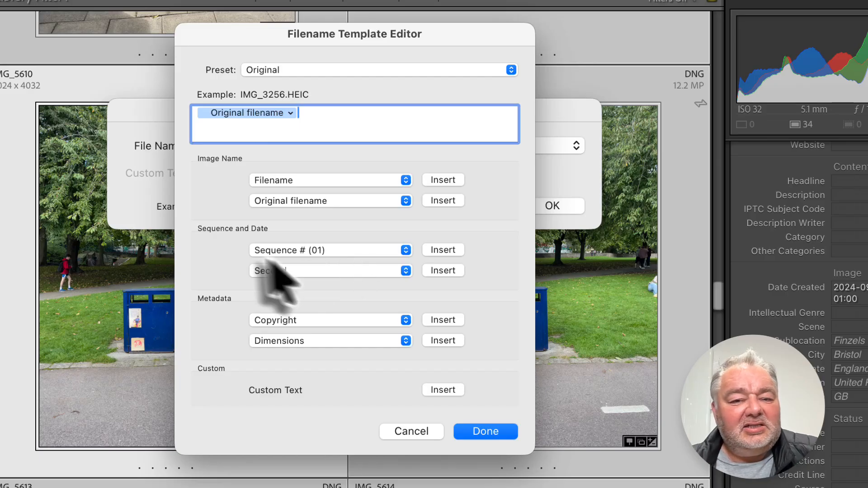
click(291, 71)
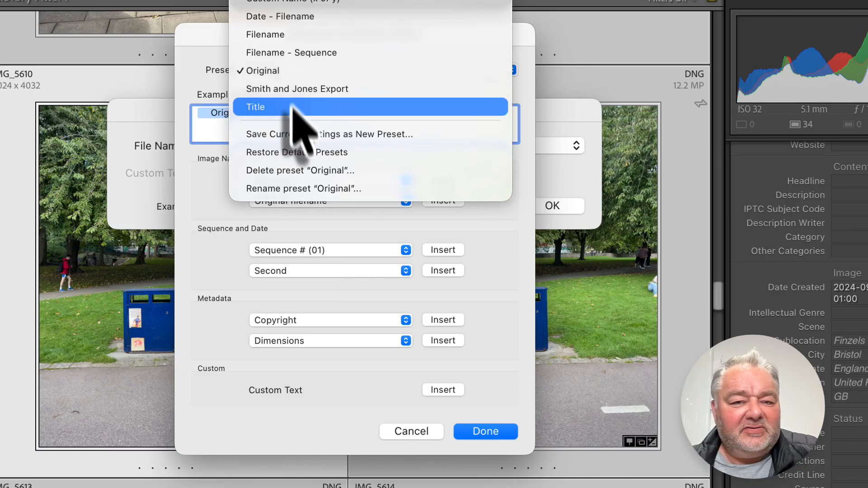
click(226, 135)
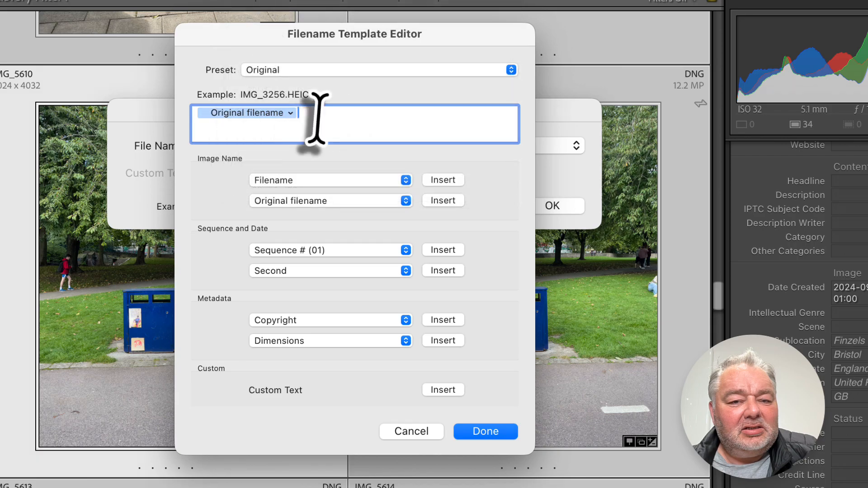
Examine the metadata tokens available for filenames in both the Copyright and Dimensions lists
click(312, 320)
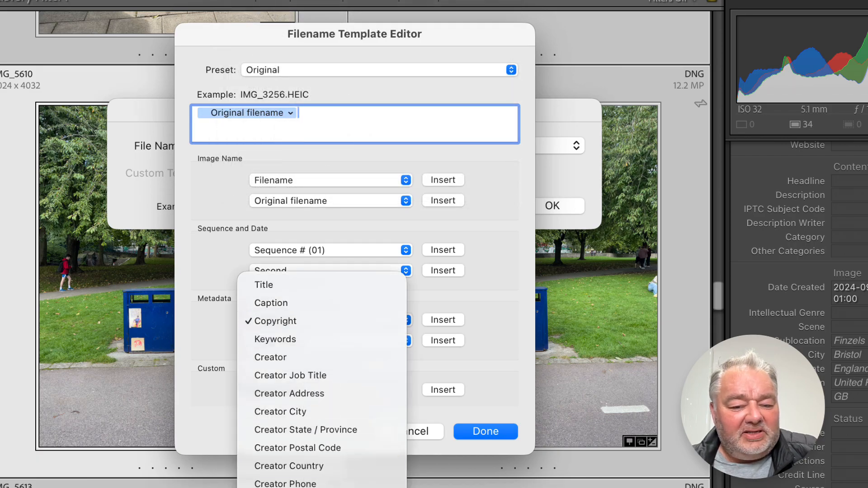
click(233, 351)
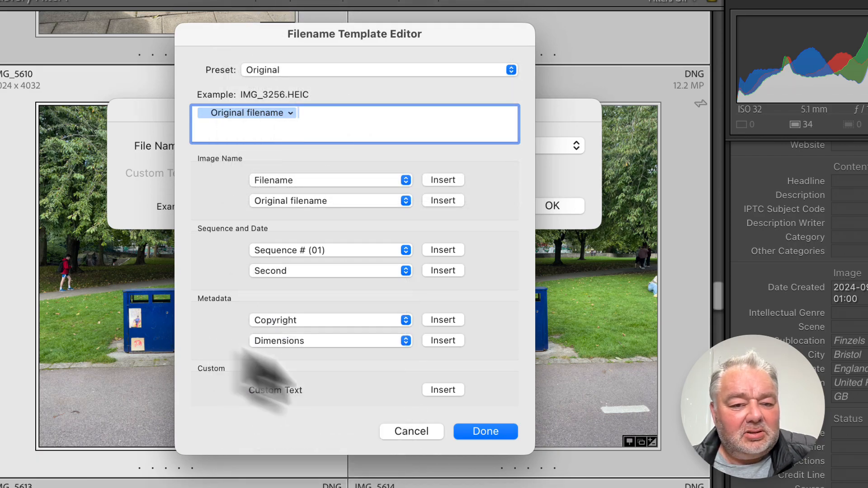
click(277, 342)
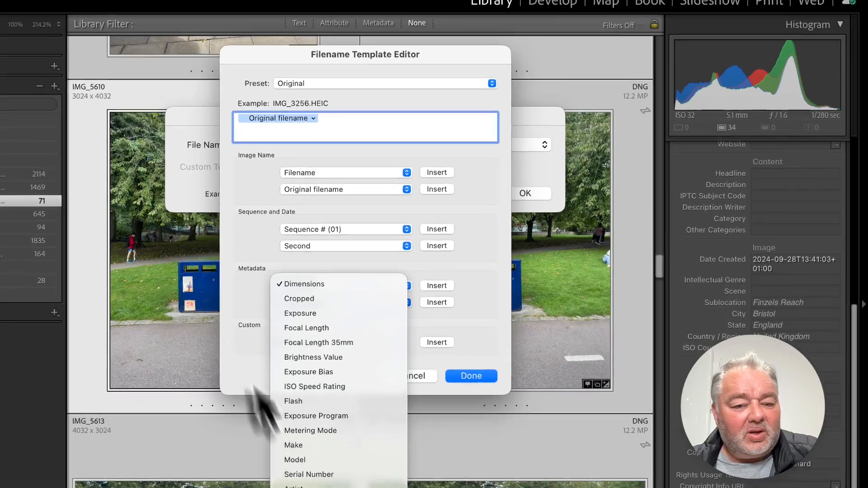
click(247, 390)
click(303, 287)
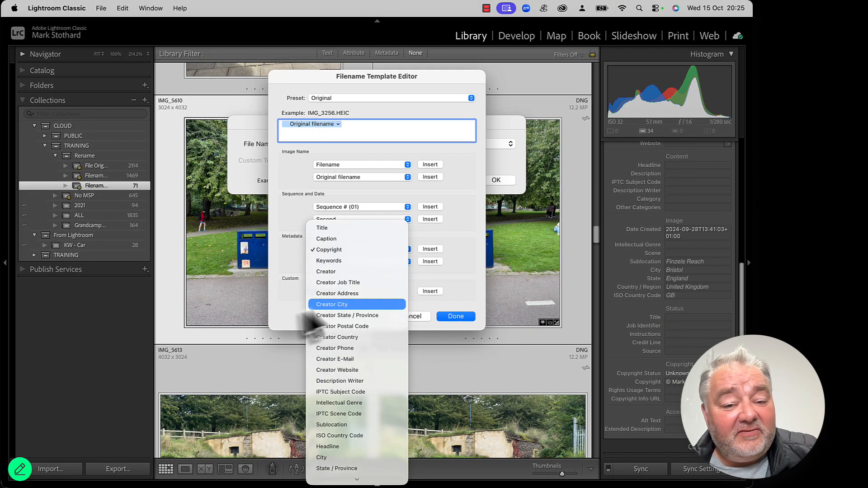
click(294, 331)
click(356, 263)
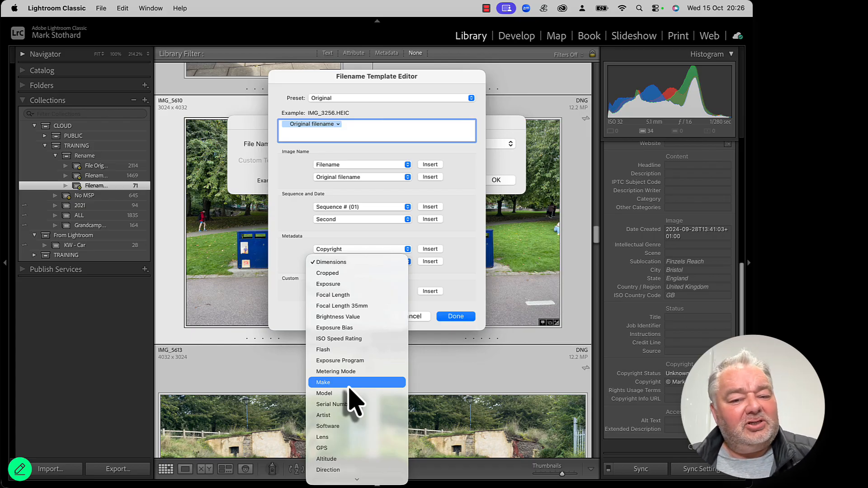
click(311, 262)
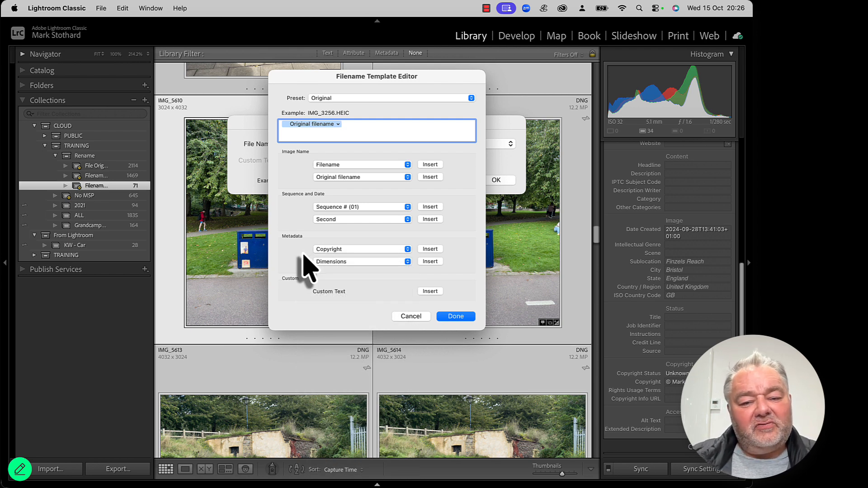
Try adding a Custom Text token to the Original template, clear the template, review the image name tokens, and cancel the renaming
click(430, 291)
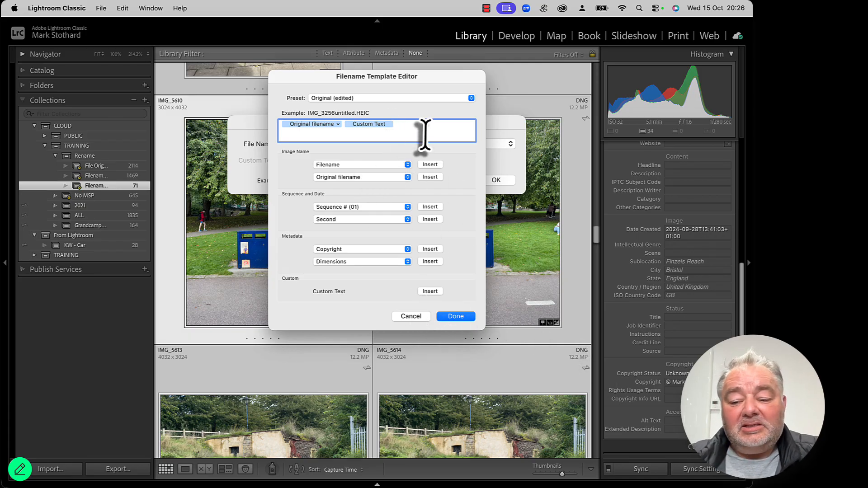
key(super+a)
key(BackSpace)
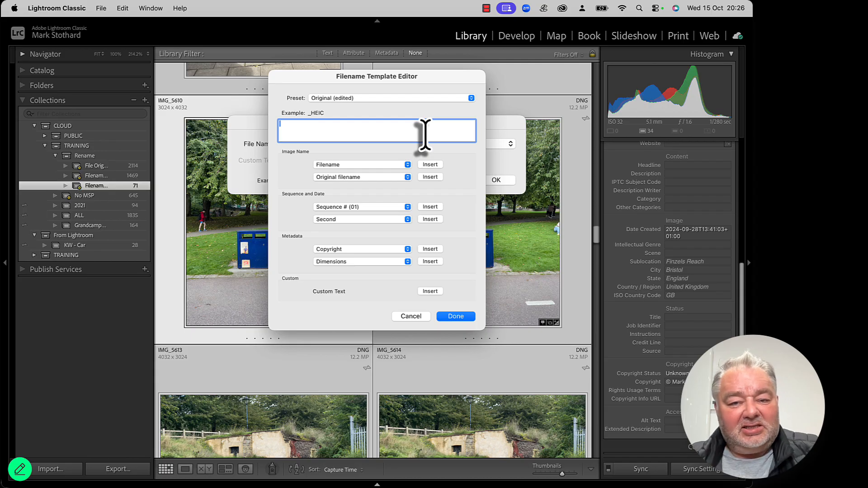
click(382, 167)
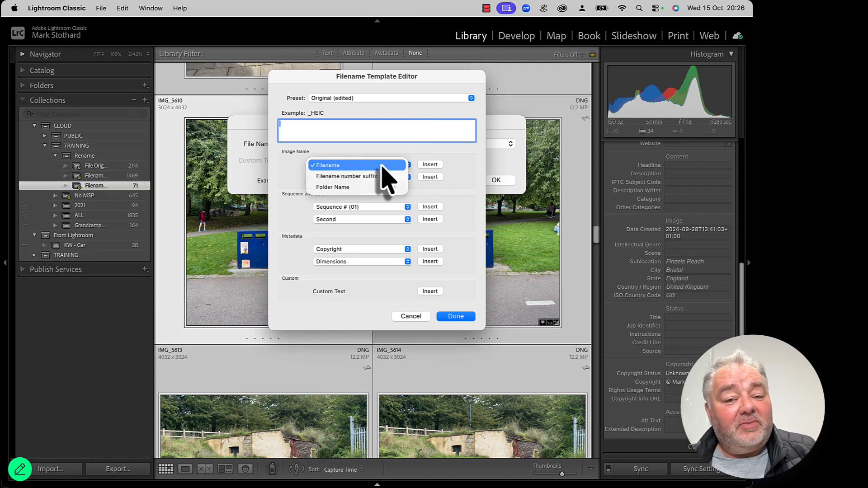
click(383, 164)
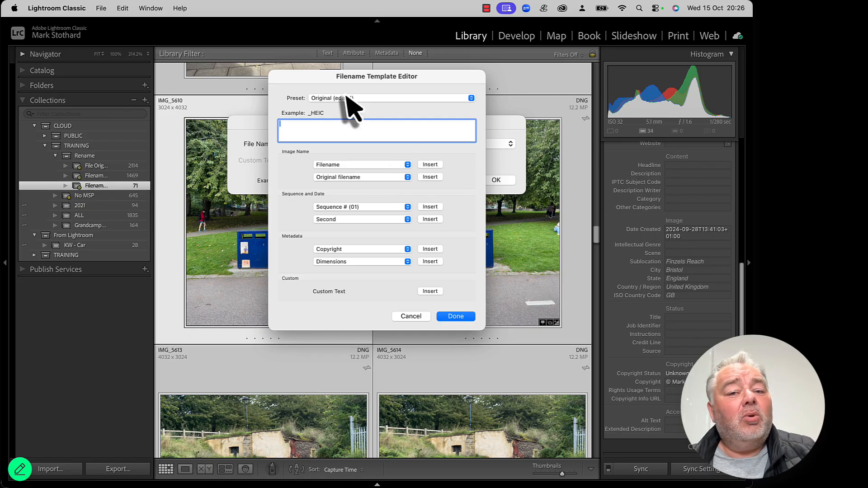
click(409, 316)
click(448, 182)
Open the photo import settings, enable Rename Files to examine the available naming templates, and cancel the import
scroll(587, 256, up, 5)
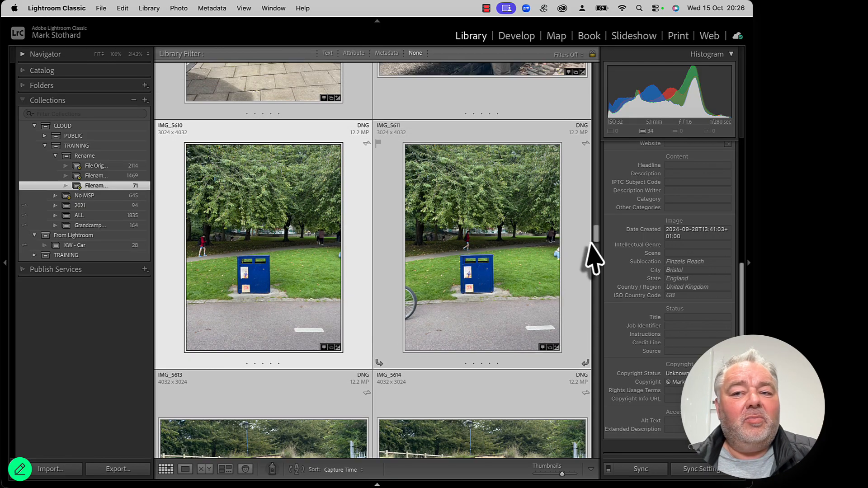
click(50, 469)
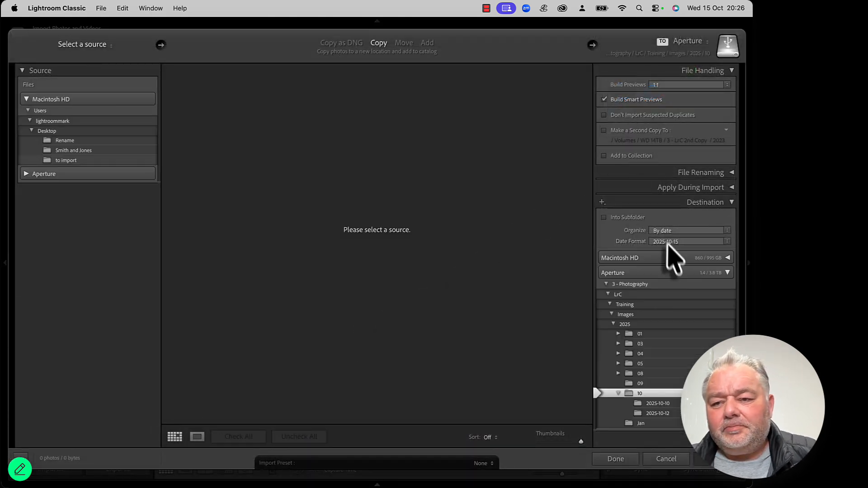
click(702, 174)
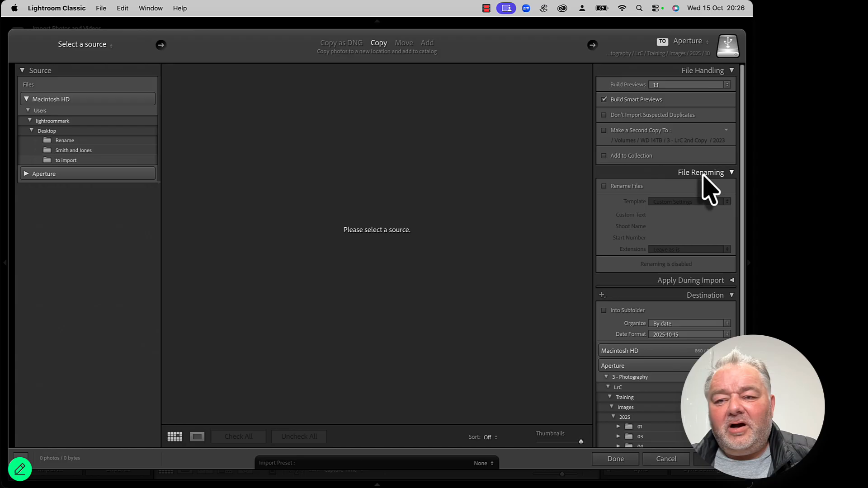
click(629, 187)
click(677, 202)
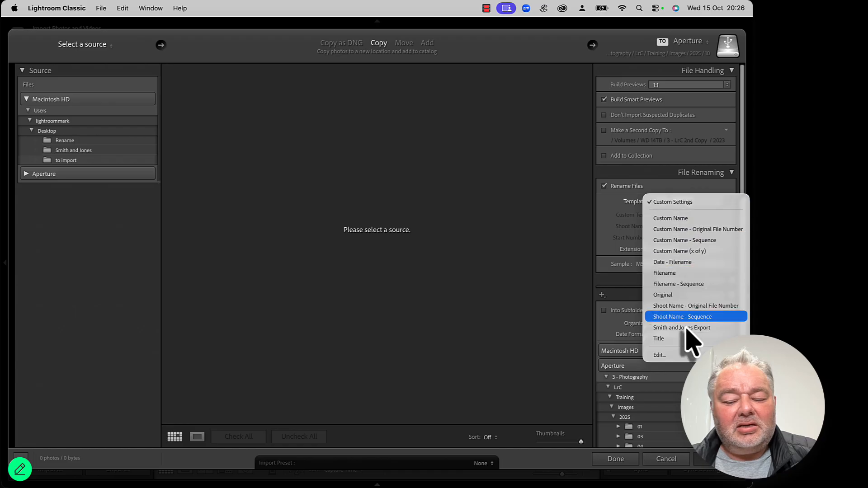
click(544, 283)
click(666, 459)
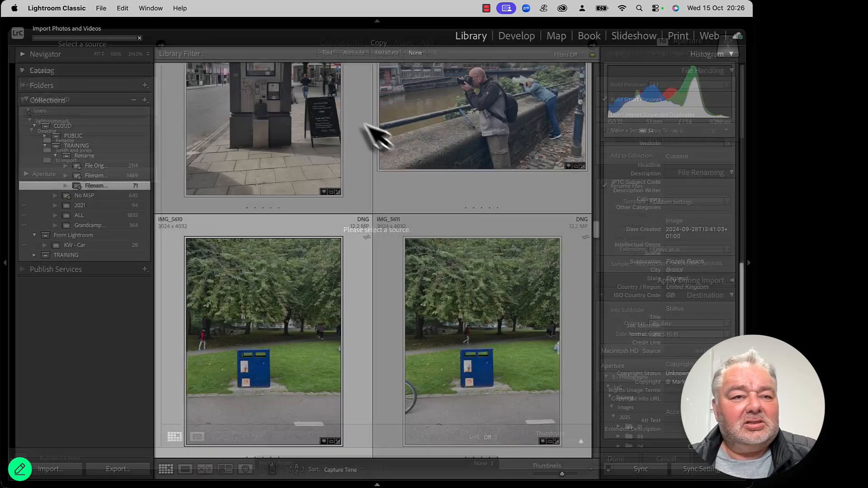
Open the filename template editor for the selected photos and replace the template with the text MSP followed by a Date (YYYYMMDD) token
click(150, 8)
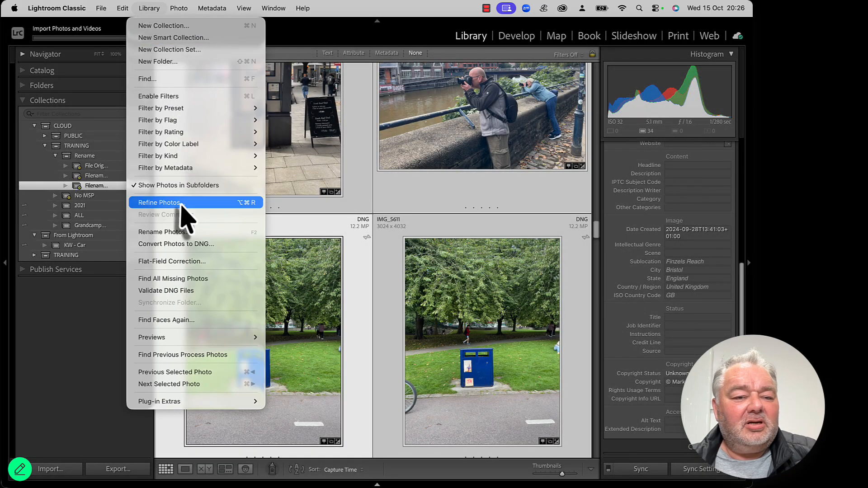
click(187, 232)
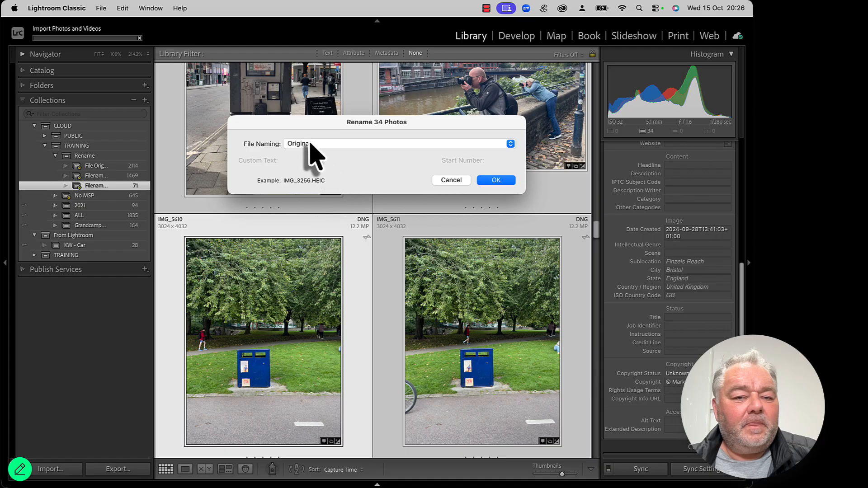
click(312, 144)
click(311, 188)
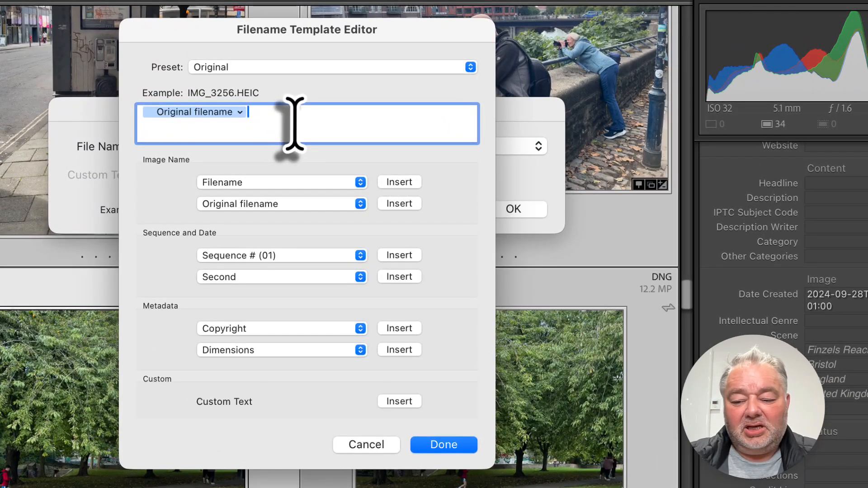
key(BackSpace)
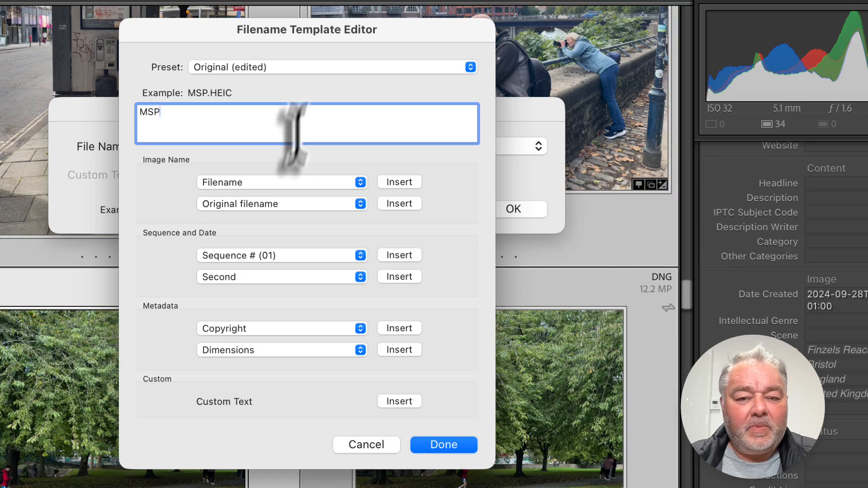
click(253, 256)
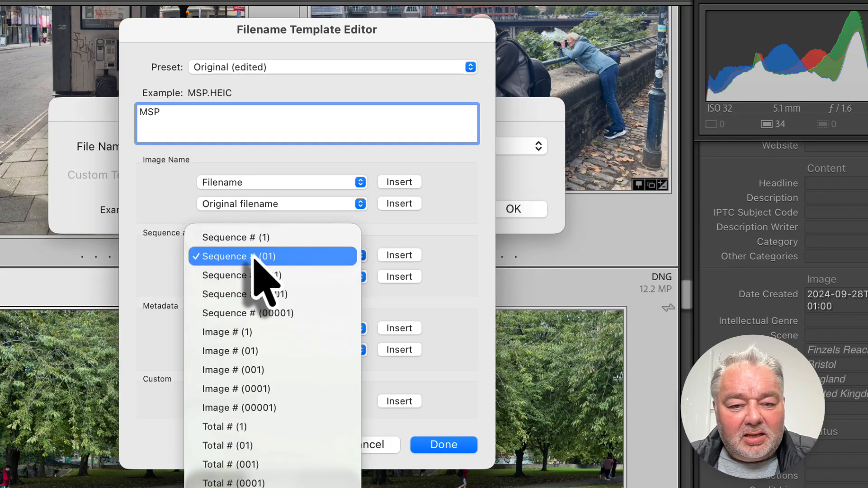
click(192, 256)
click(239, 281)
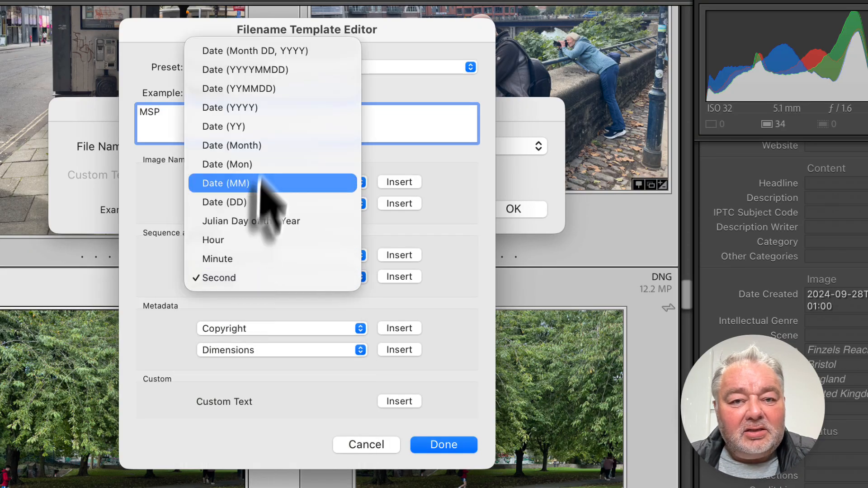
click(286, 76)
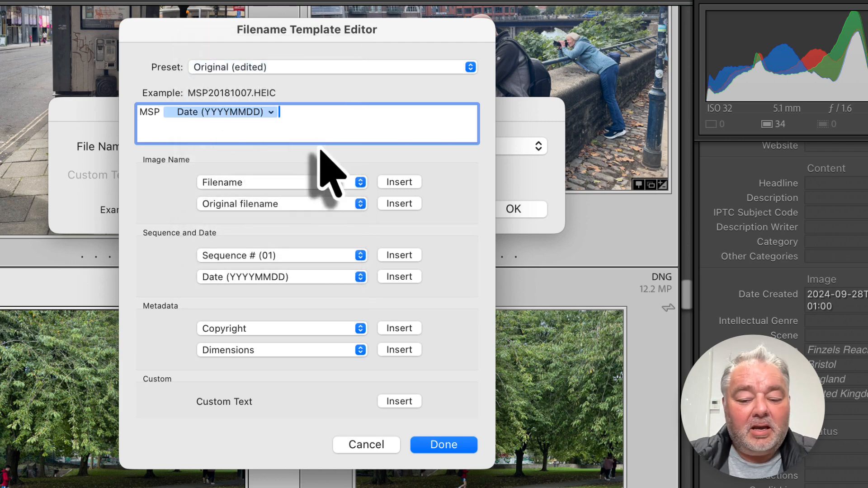
Extend the template with an underscore, Hour, Minute and Second tokens, another underscore and the Filename token
click(271, 277)
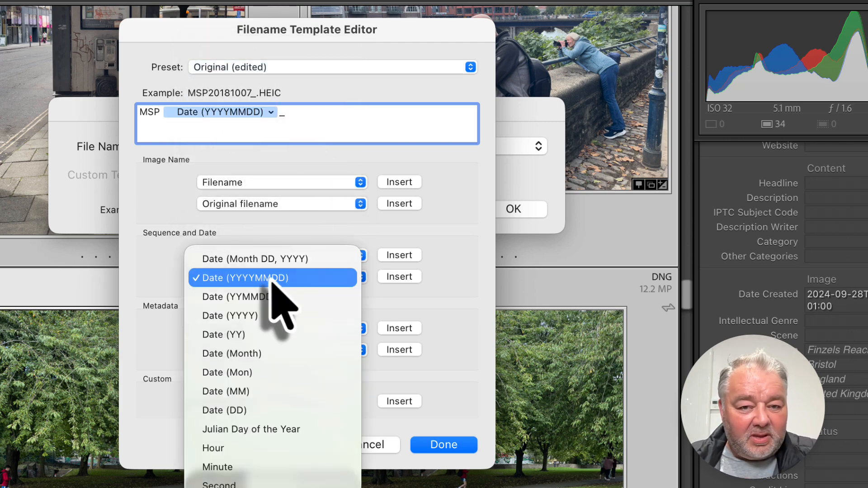
click(248, 448)
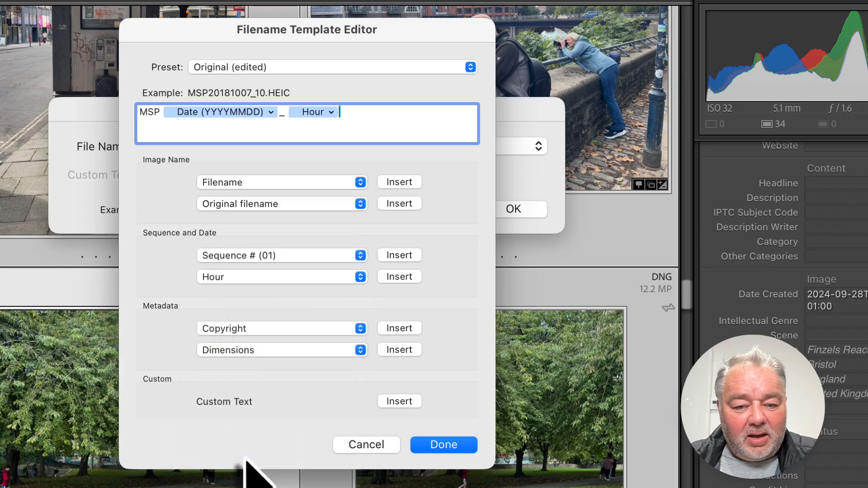
click(280, 280)
click(274, 297)
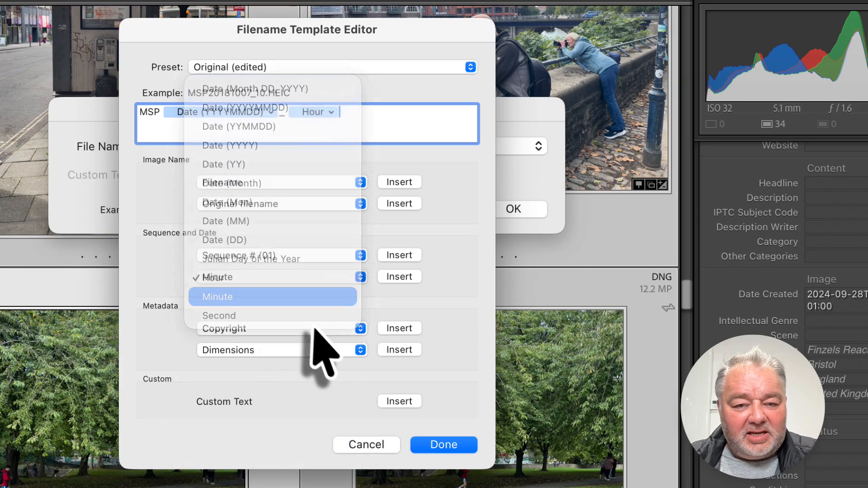
click(271, 282)
click(270, 297)
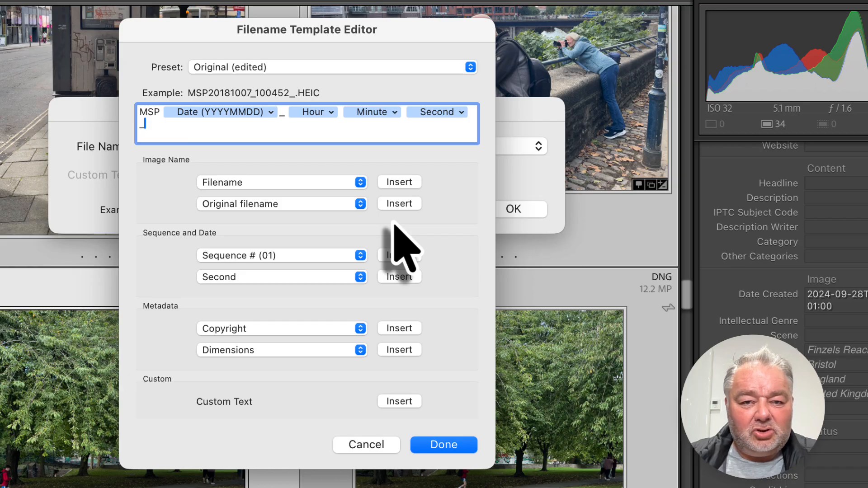
text(_)
click(404, 182)
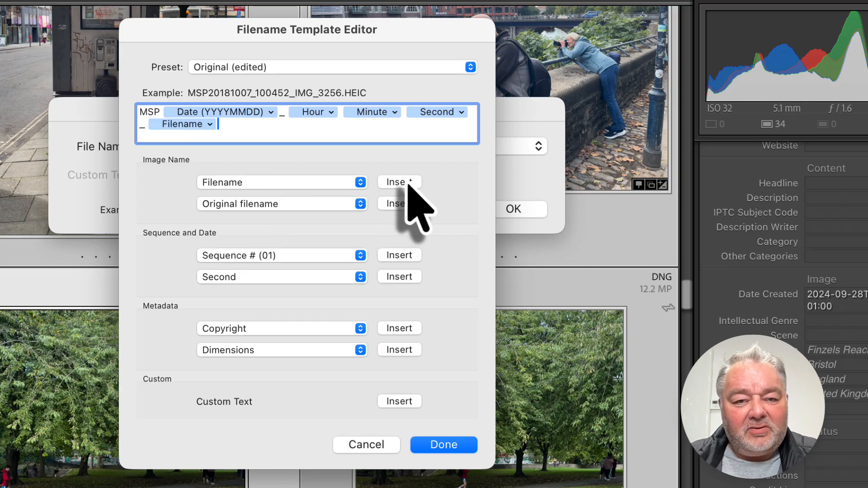
Save the current filename template as a new preset named MSP
click(282, 70)
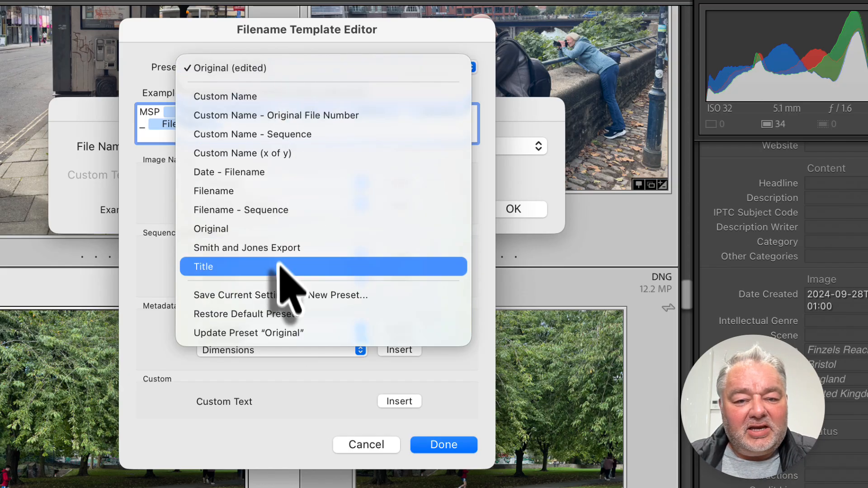
click(280, 295)
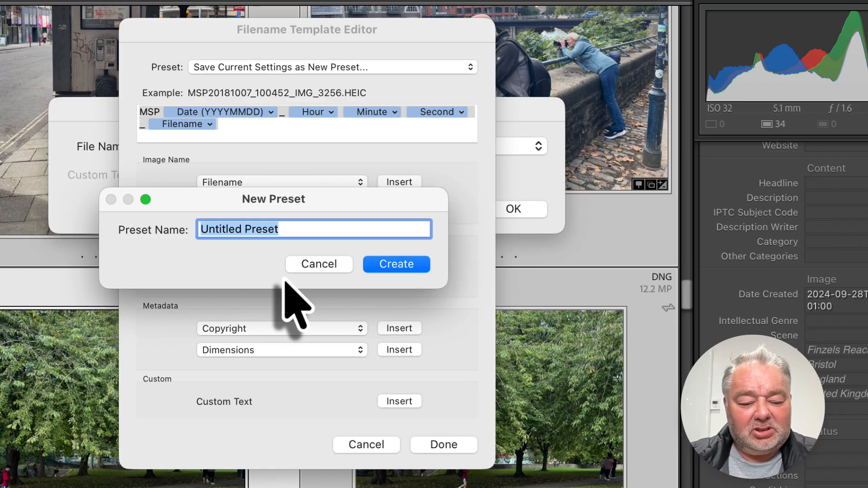
text(MSP)
key(Return)
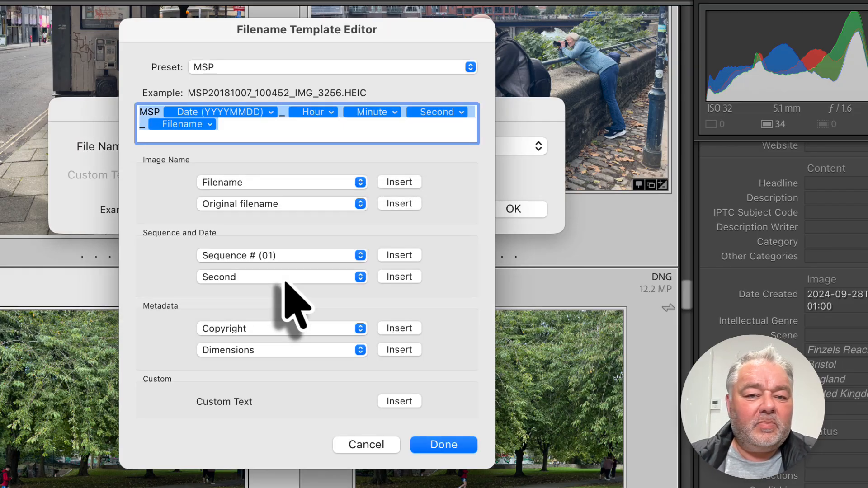
Finish editing the MSP filename template and cancel renaming the 34 photos
click(440, 447)
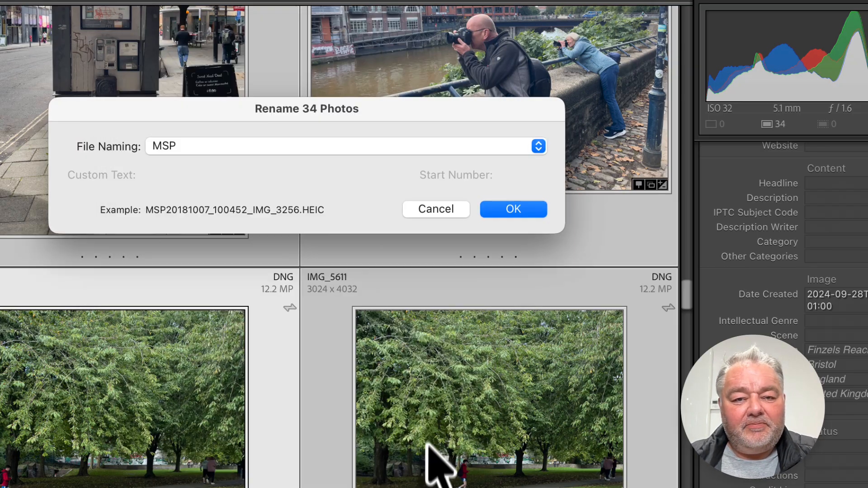
click(430, 211)
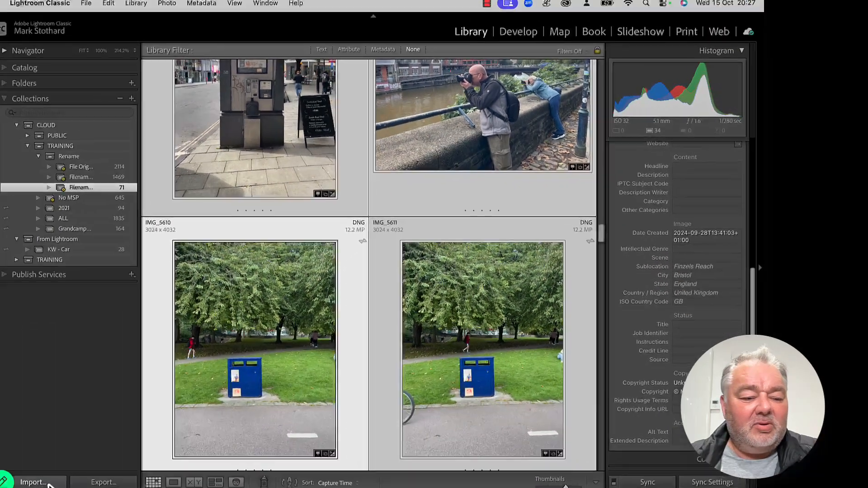
Open the photo import, choose the Desktop folder named "to import" as the source, and browse its photos
click(49, 484)
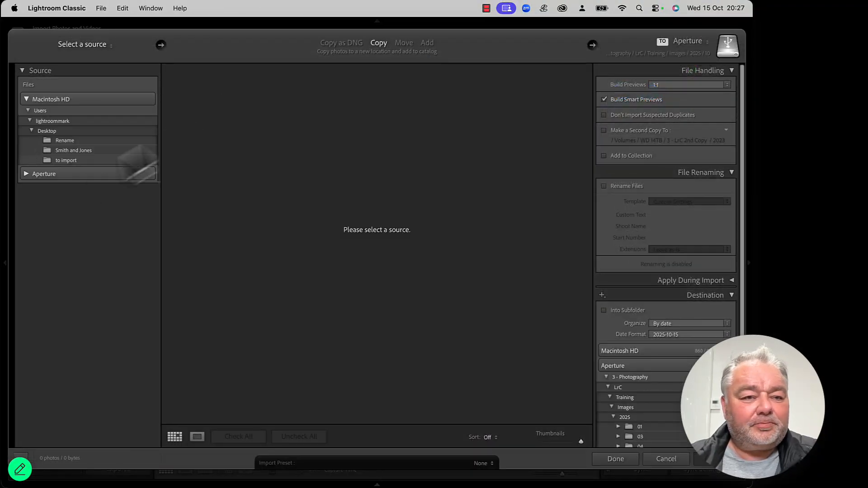
click(79, 162)
scroll(311, 199, down, 3)
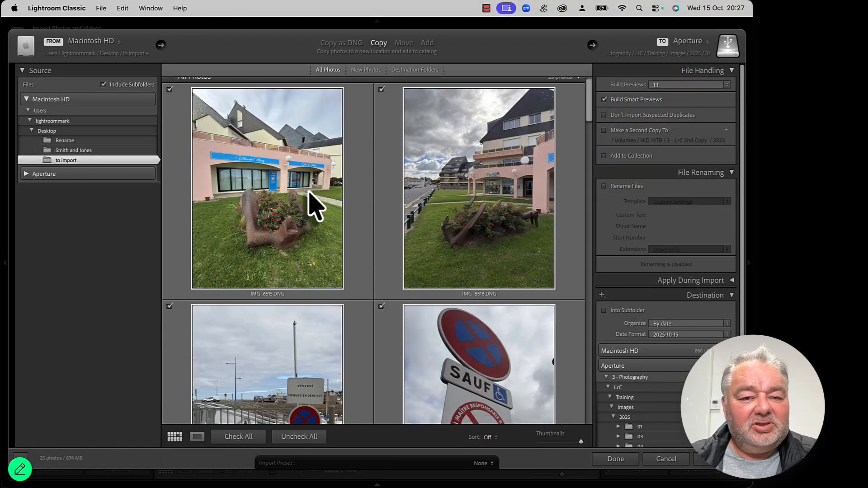
scroll(314, 203, down, 10)
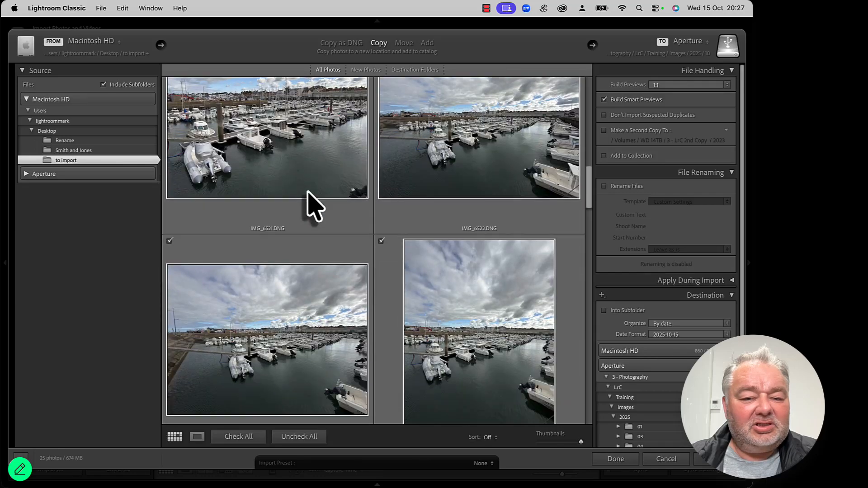
scroll(312, 206, down, 15)
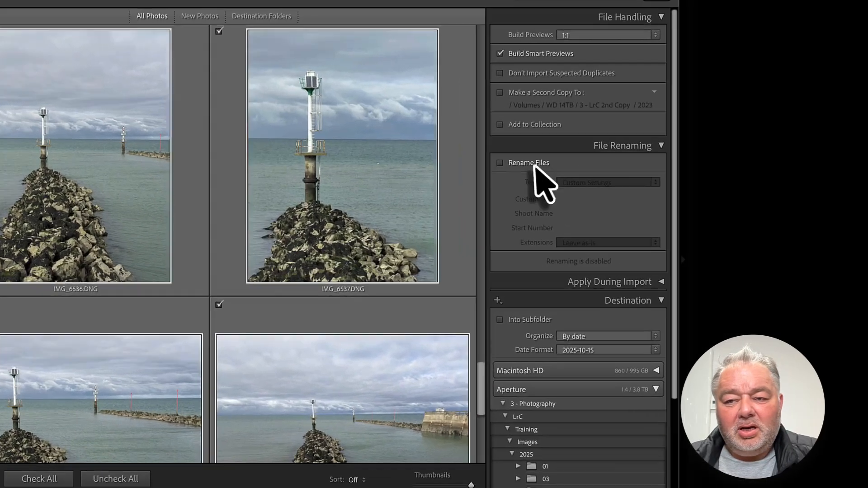
Enable Rename Files for the import and turn on Solo Mode for the import settings sections
click(632, 188)
scroll(445, 427, down, 5)
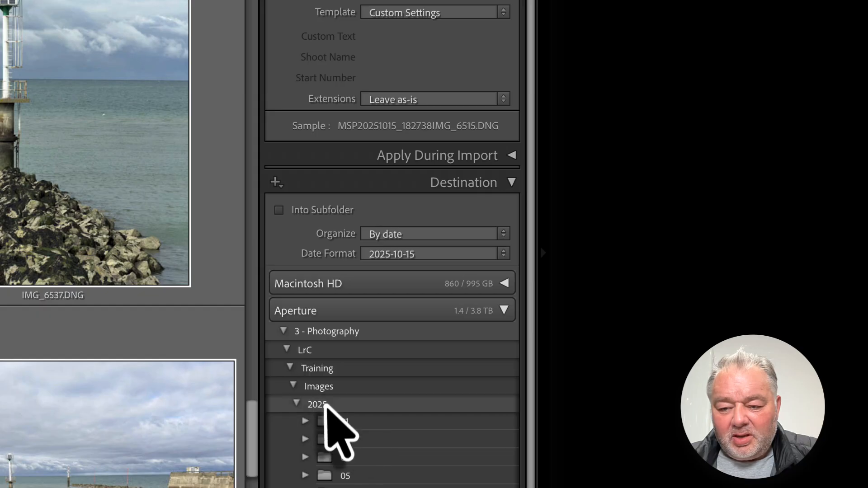
scroll(468, 480, down, 2)
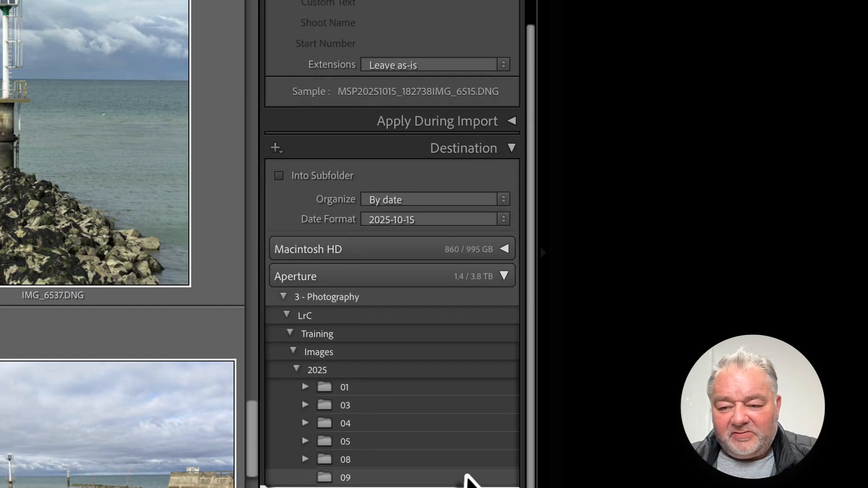
scroll(469, 481, up, 6)
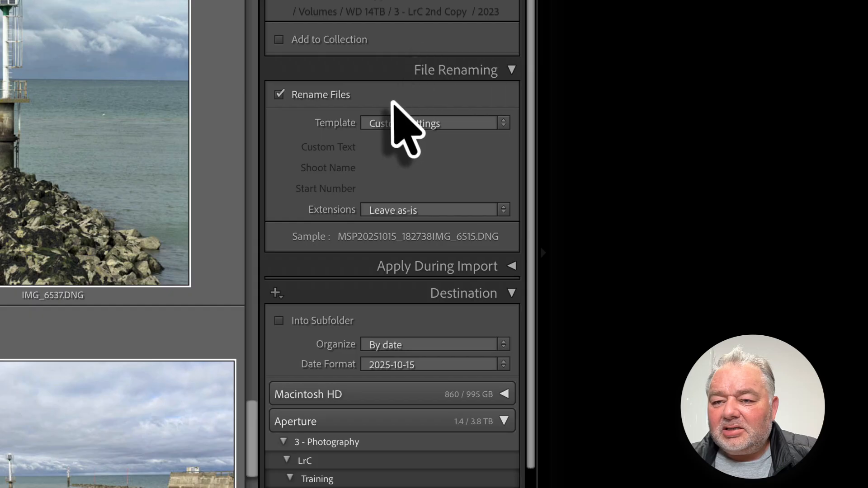
right_click(386, 67)
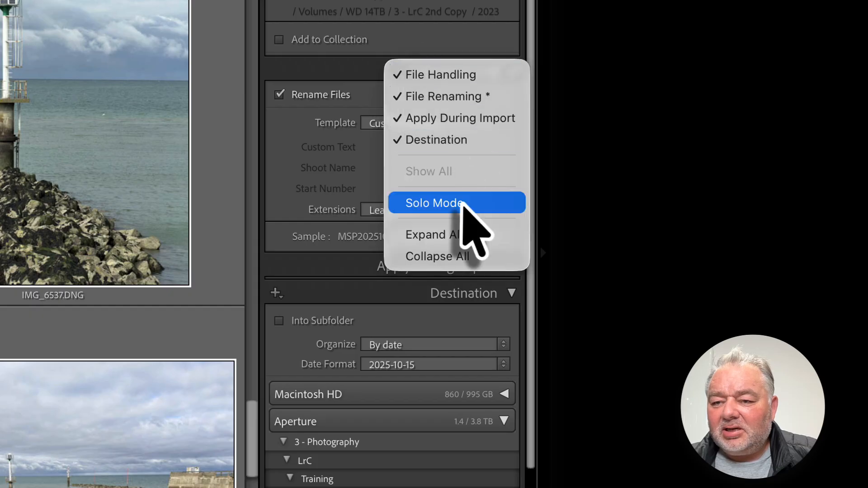
click(461, 201)
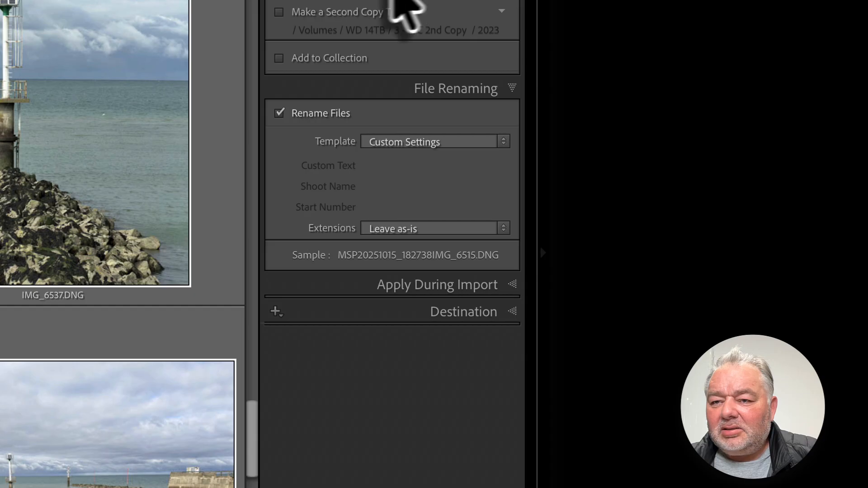
Set the file renaming template to MSP and import the checked photos using the Move method
click(401, 143)
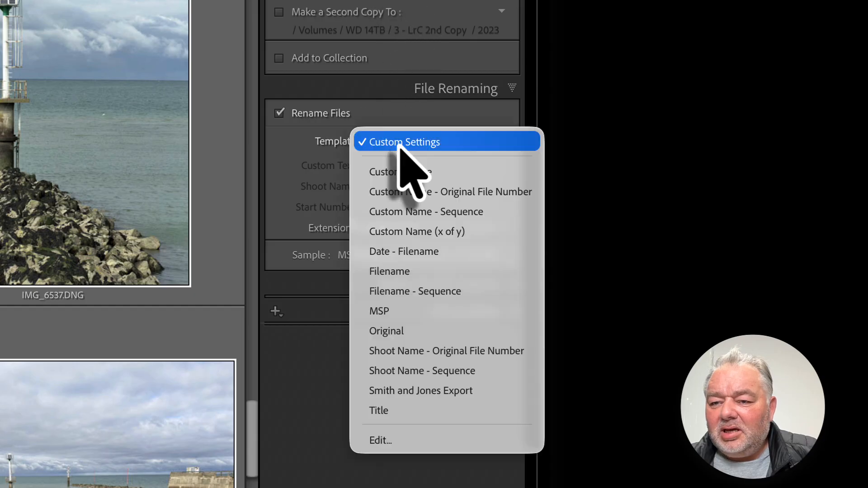
click(405, 312)
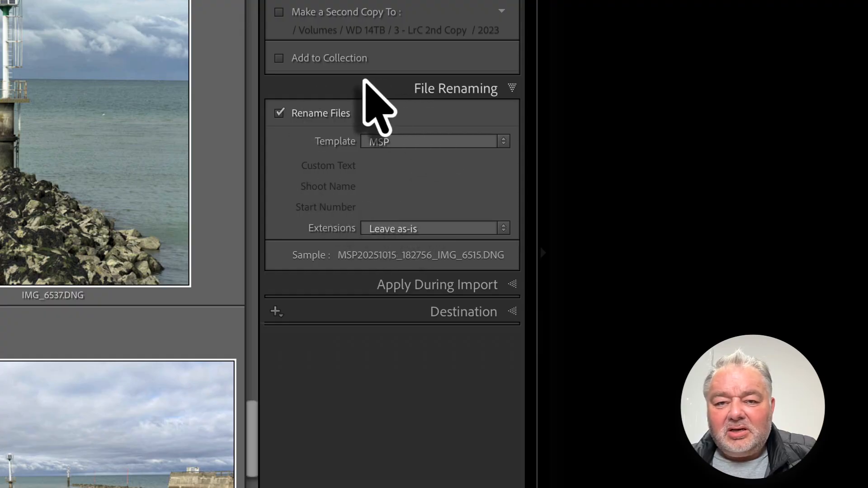
scroll(14, 212, up, 4)
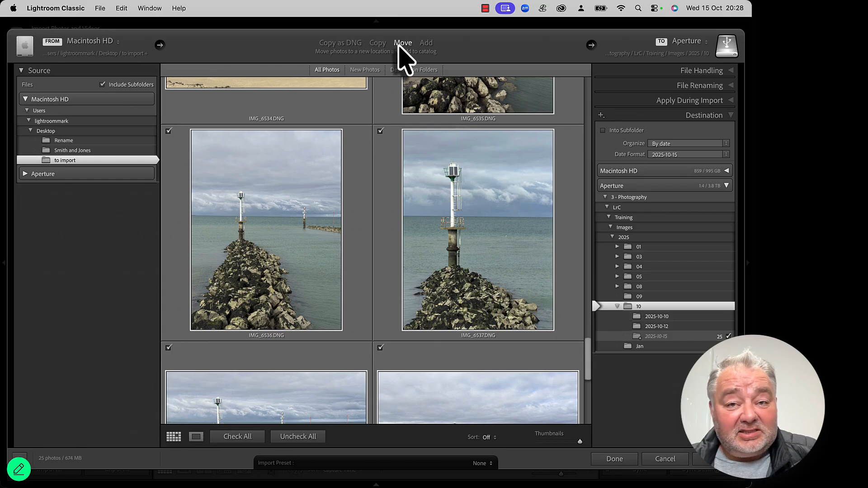
click(713, 468)
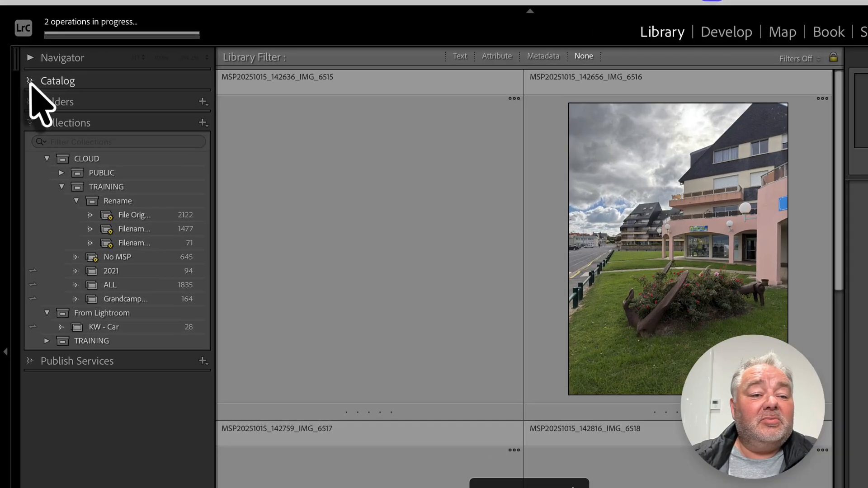
Expand the Catalog section and view the first photo of the previous import enlarged, dismissing the Smart Previews message
click(27, 71)
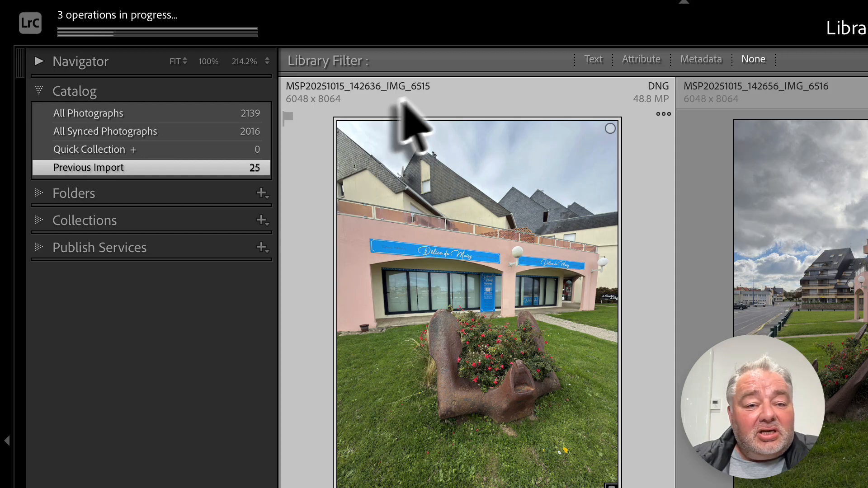
double_click(412, 192)
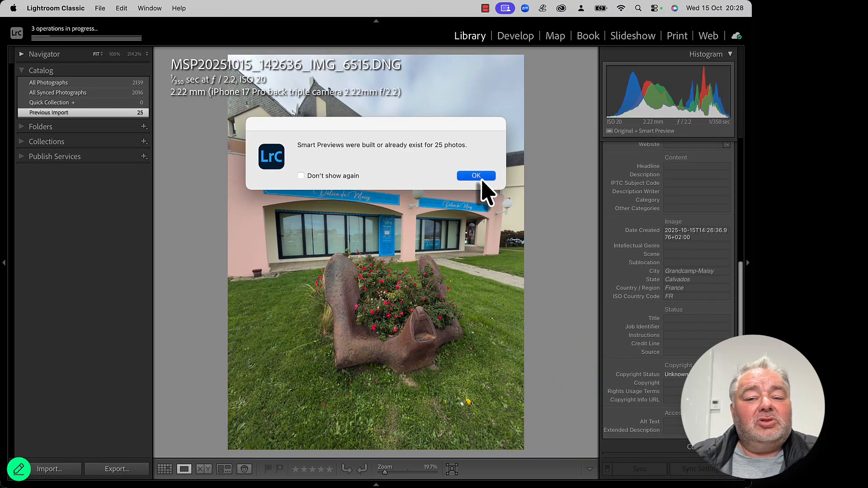
click(478, 178)
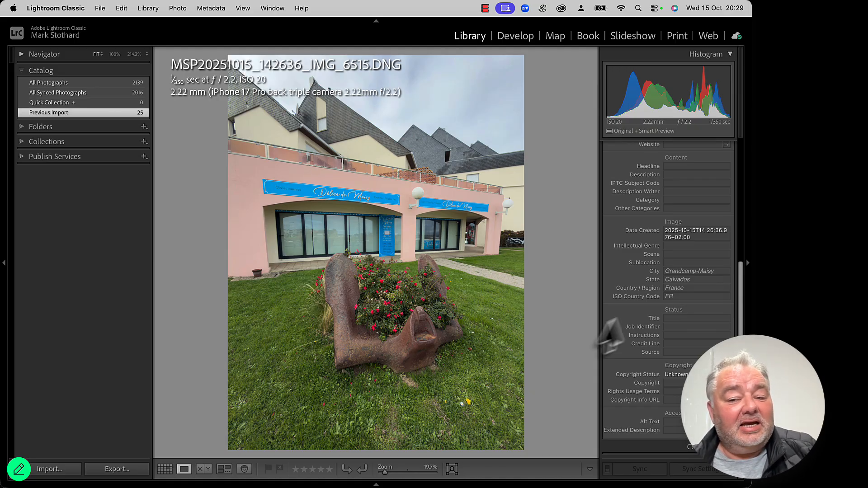
Open the Title metadata field of the displayed photo for editing
click(679, 318)
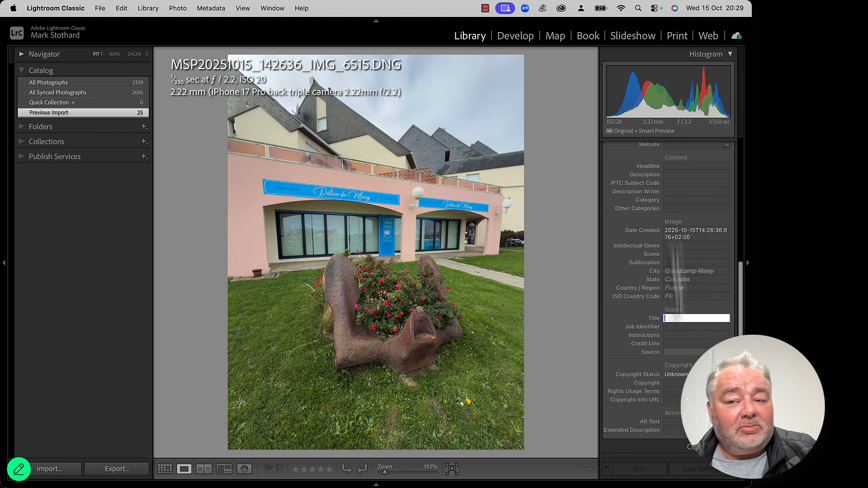
click(672, 166)
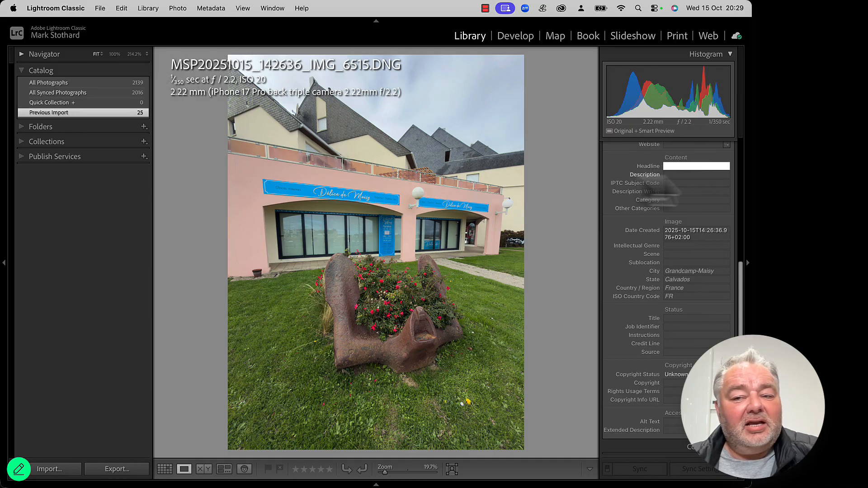
click(679, 319)
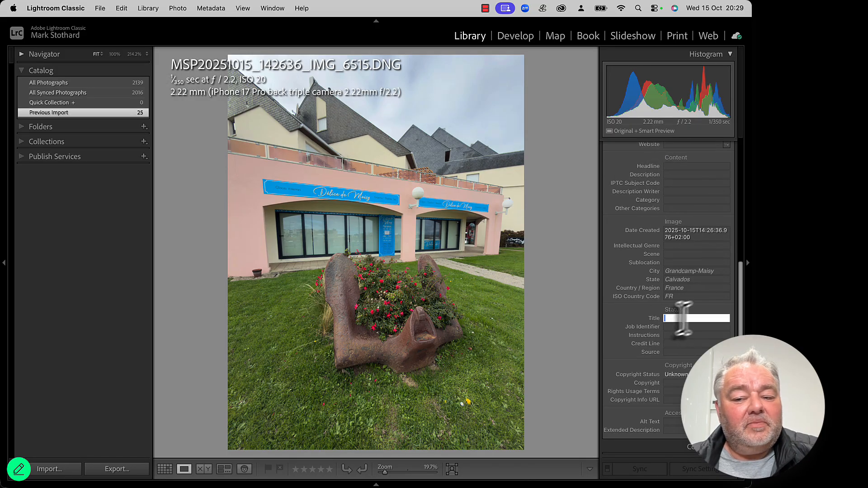